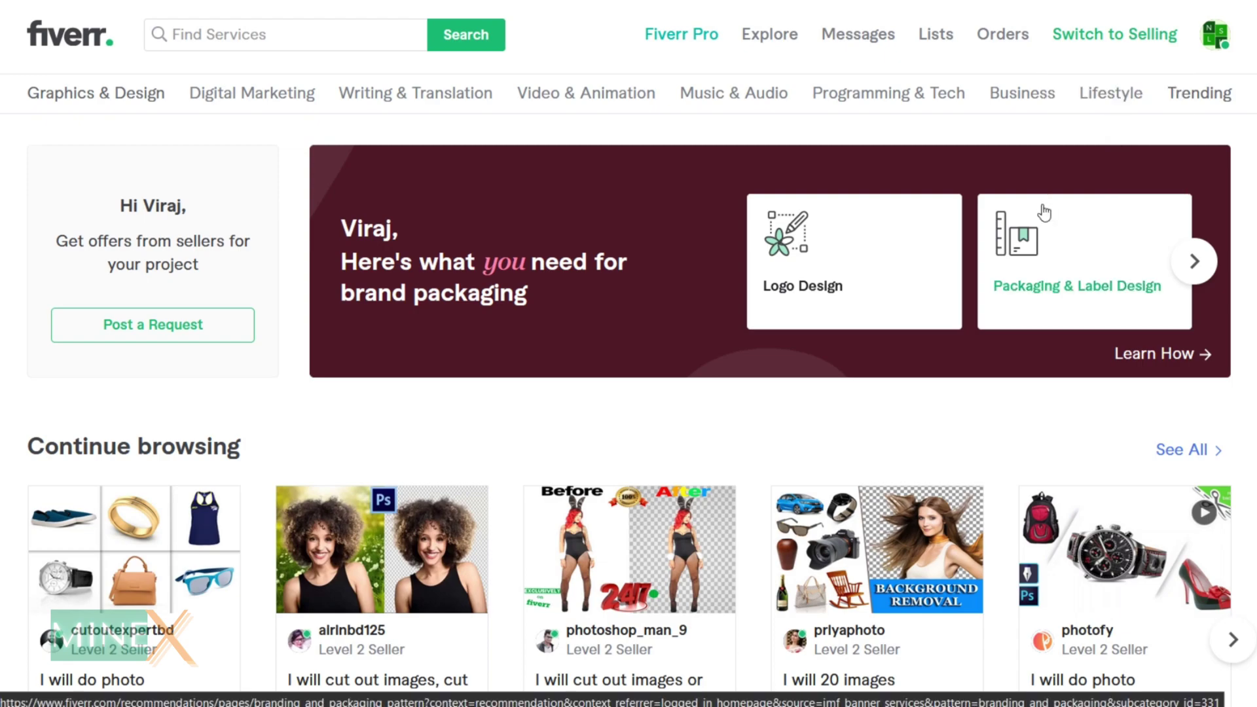
Browse the signed-in home page, examining the recommended, saved and featured gigs and their starting prices
scroll(1044, 213, down, 14)
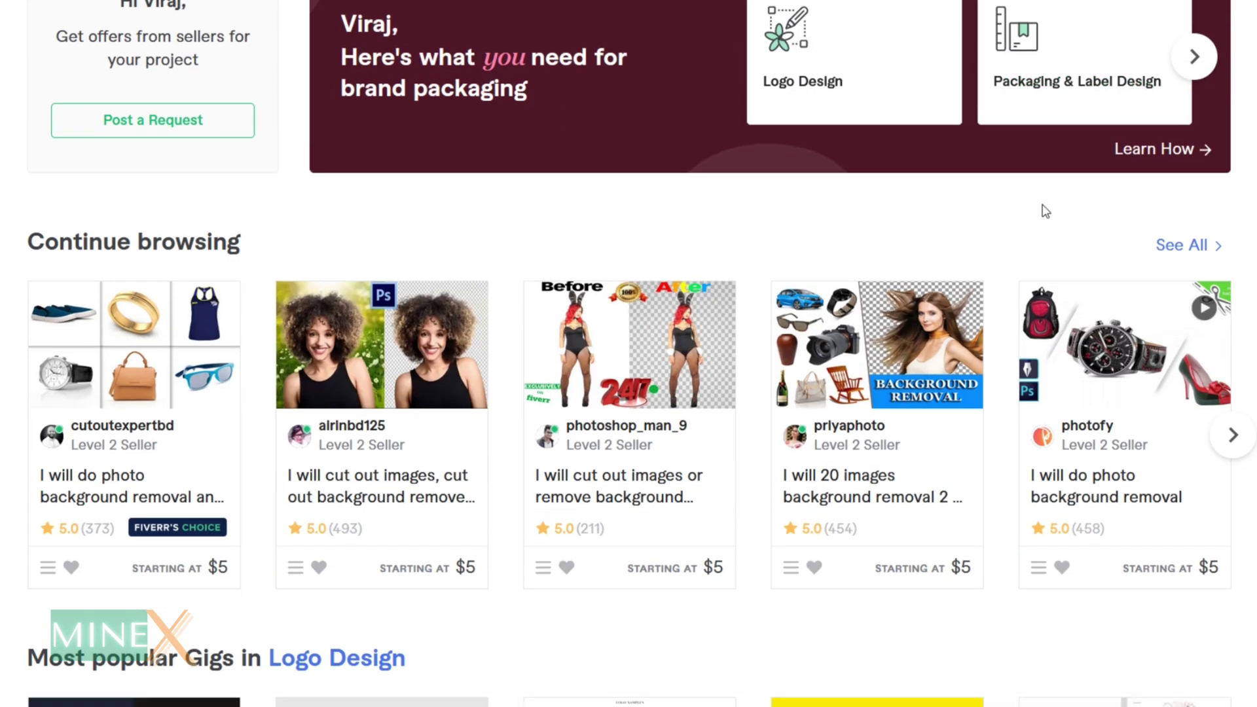
scroll(1044, 212, down, 10)
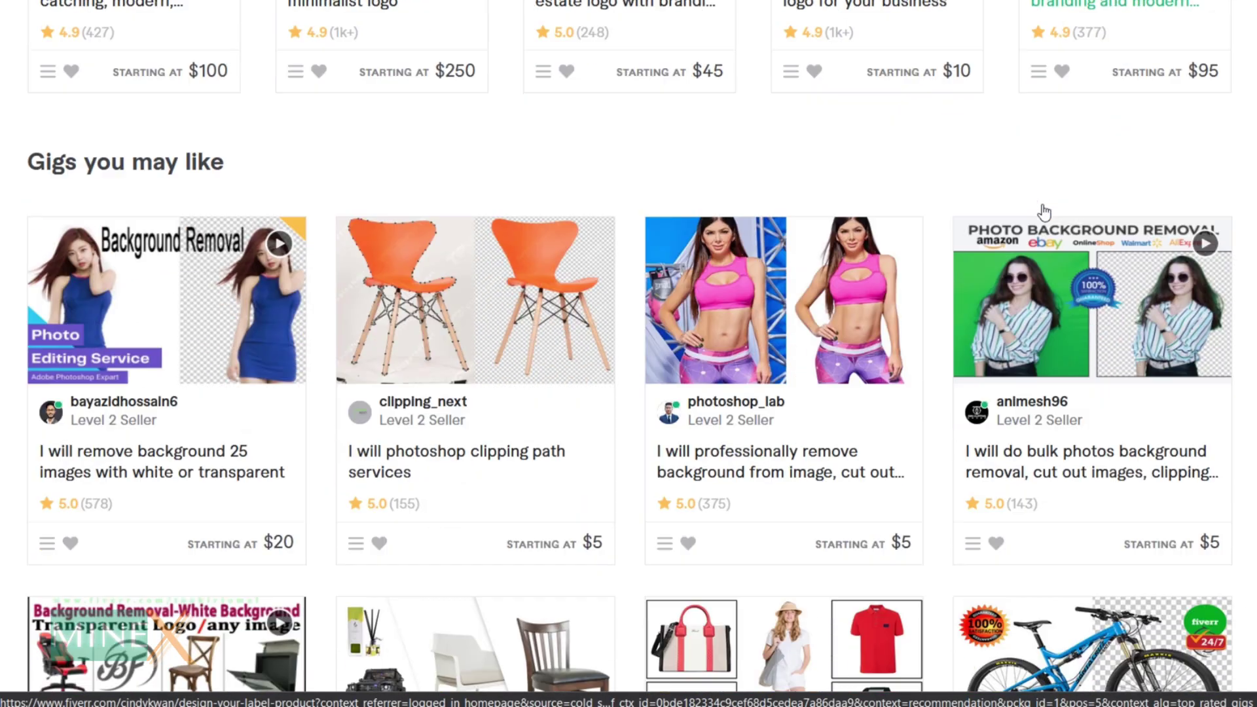
scroll(1044, 210, down, 7)
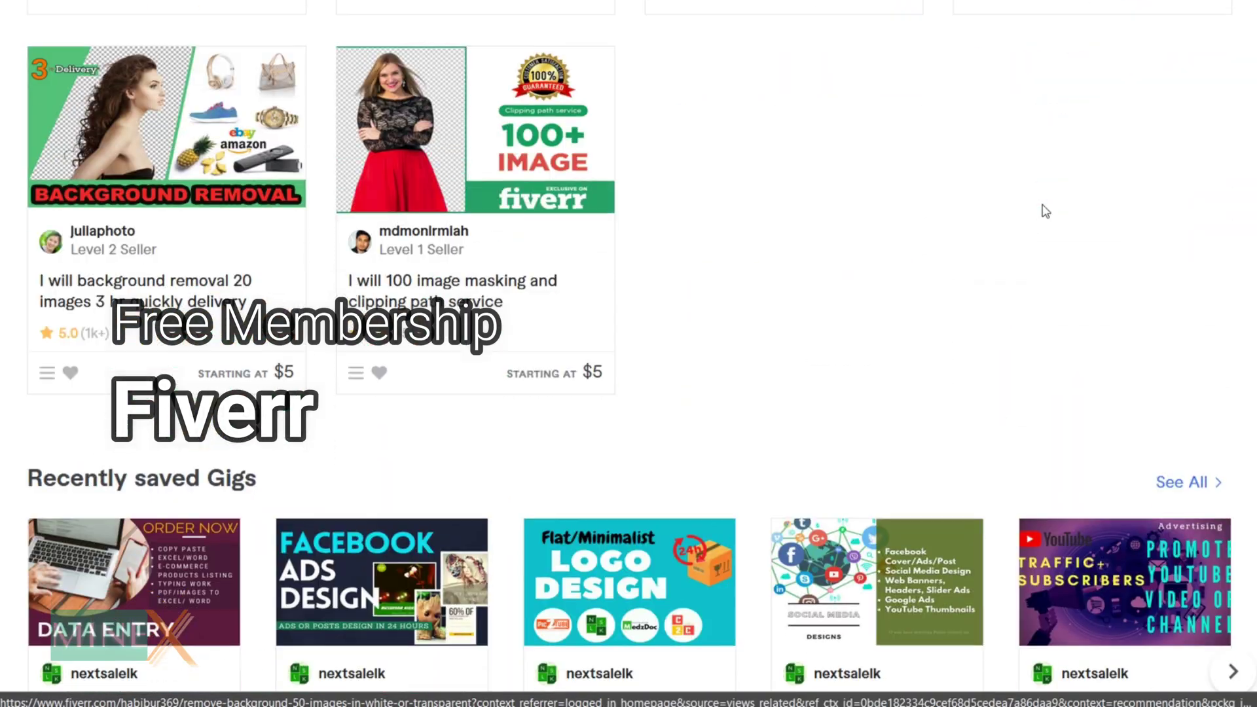
scroll(1045, 211, down, 19)
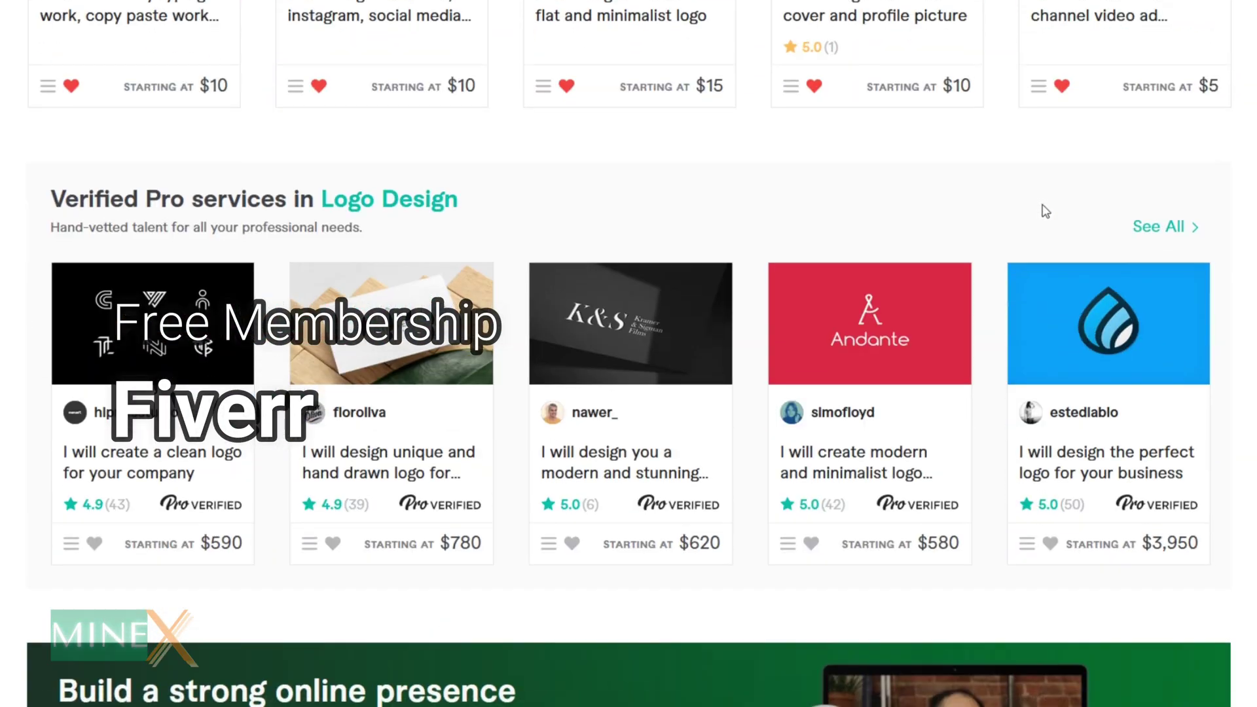
scroll(1044, 212, down, 16)
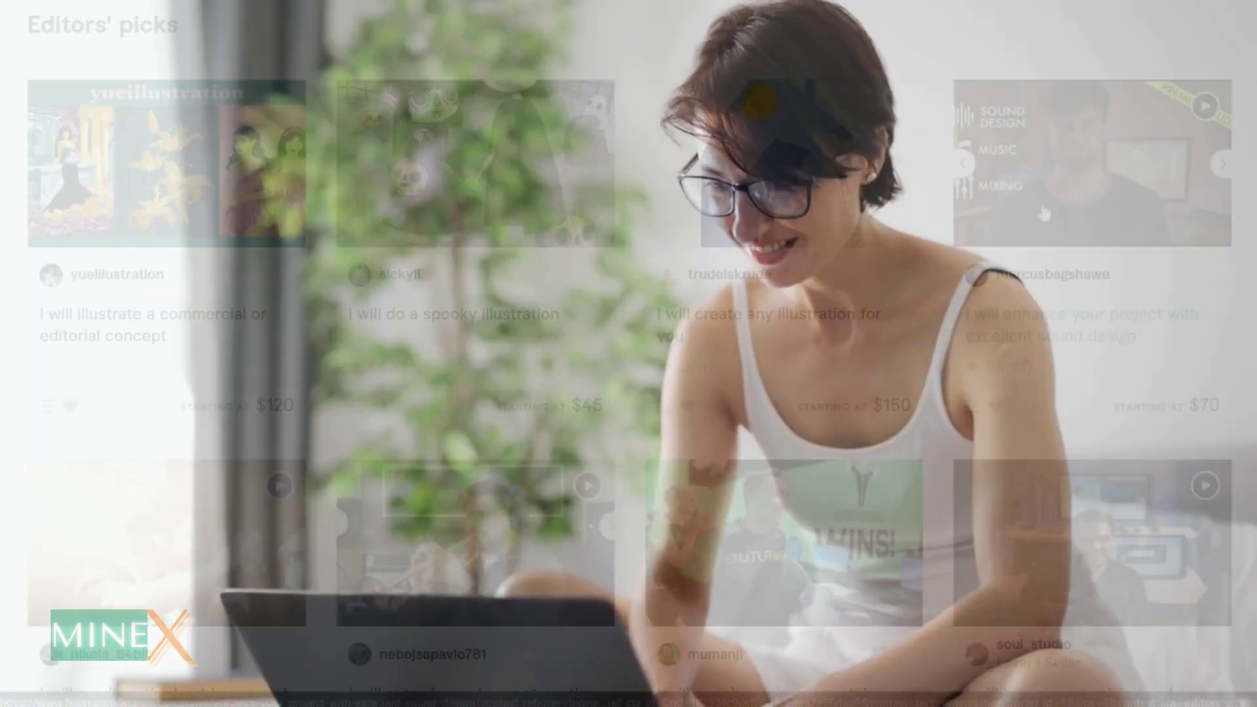
scroll(1041, 209, down, 3)
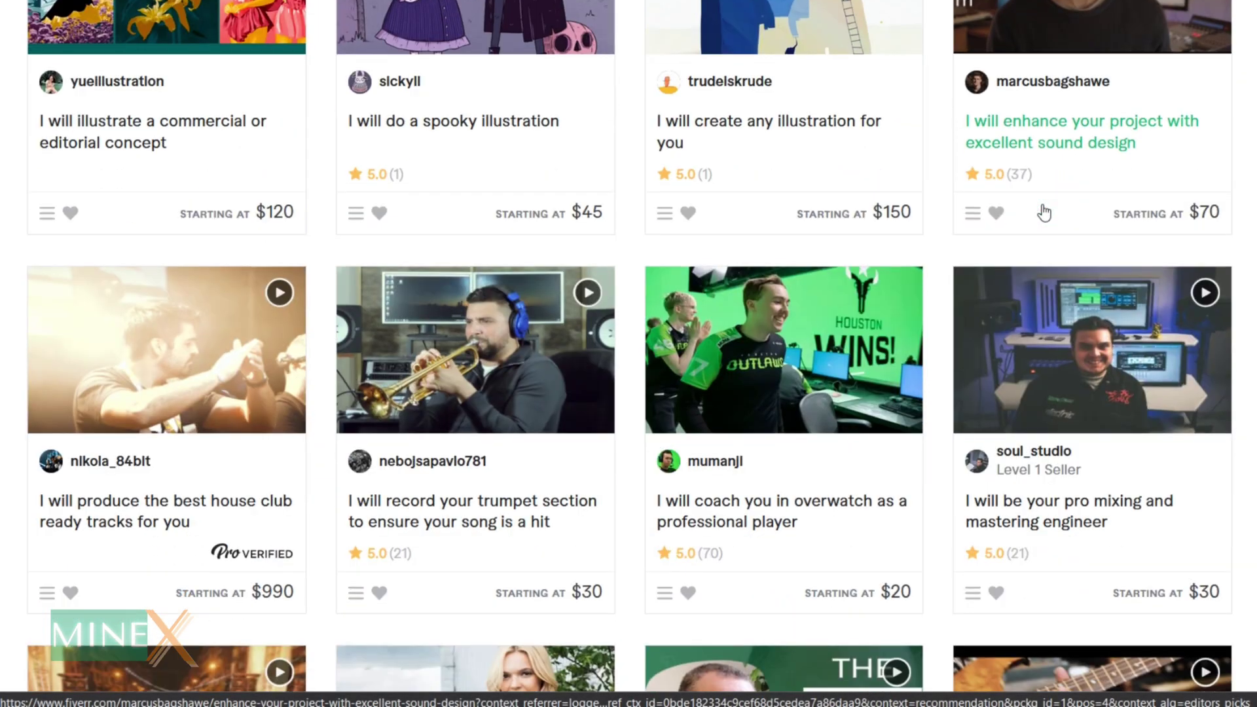
scroll(1045, 211, down, 2)
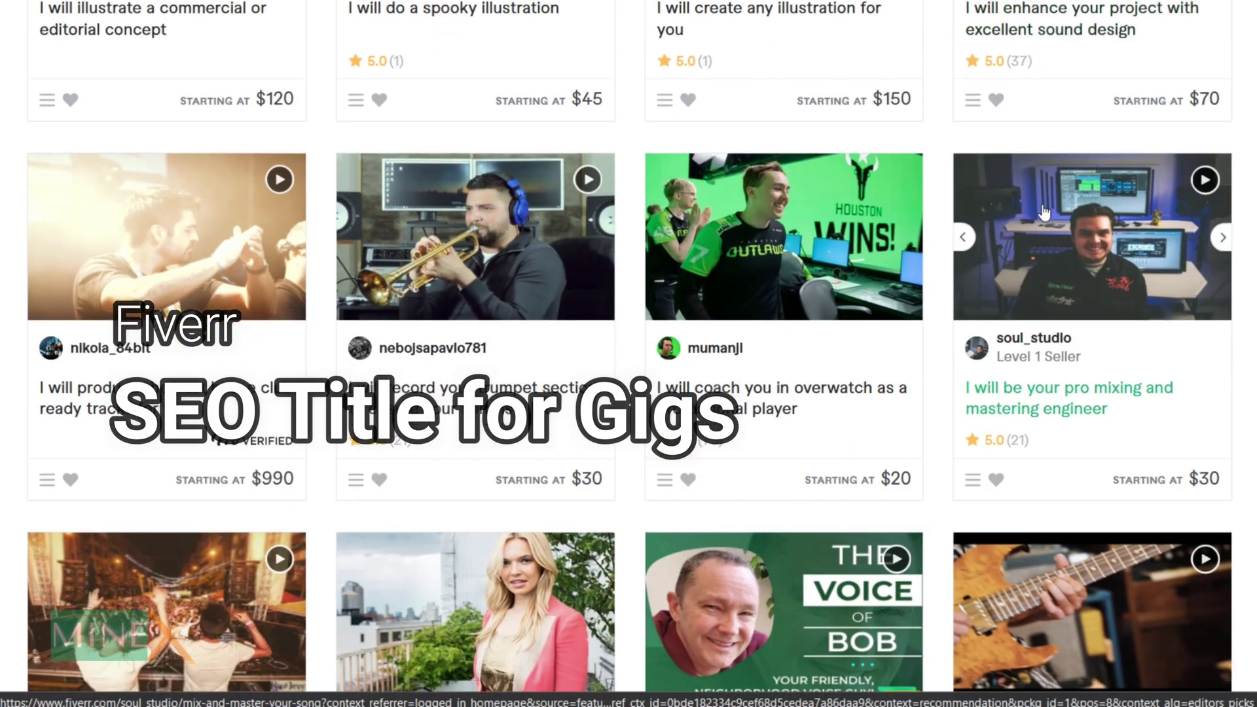
scroll(1044, 211, down, 5)
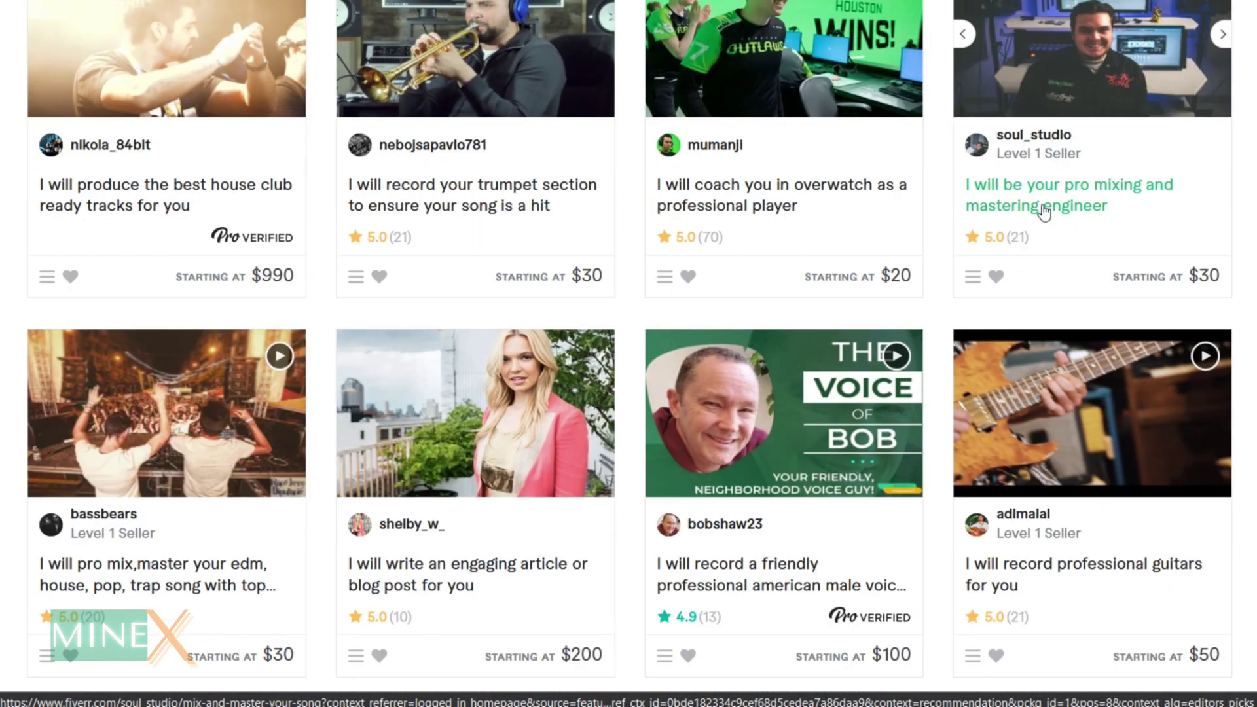
scroll(1045, 210, down, 2)
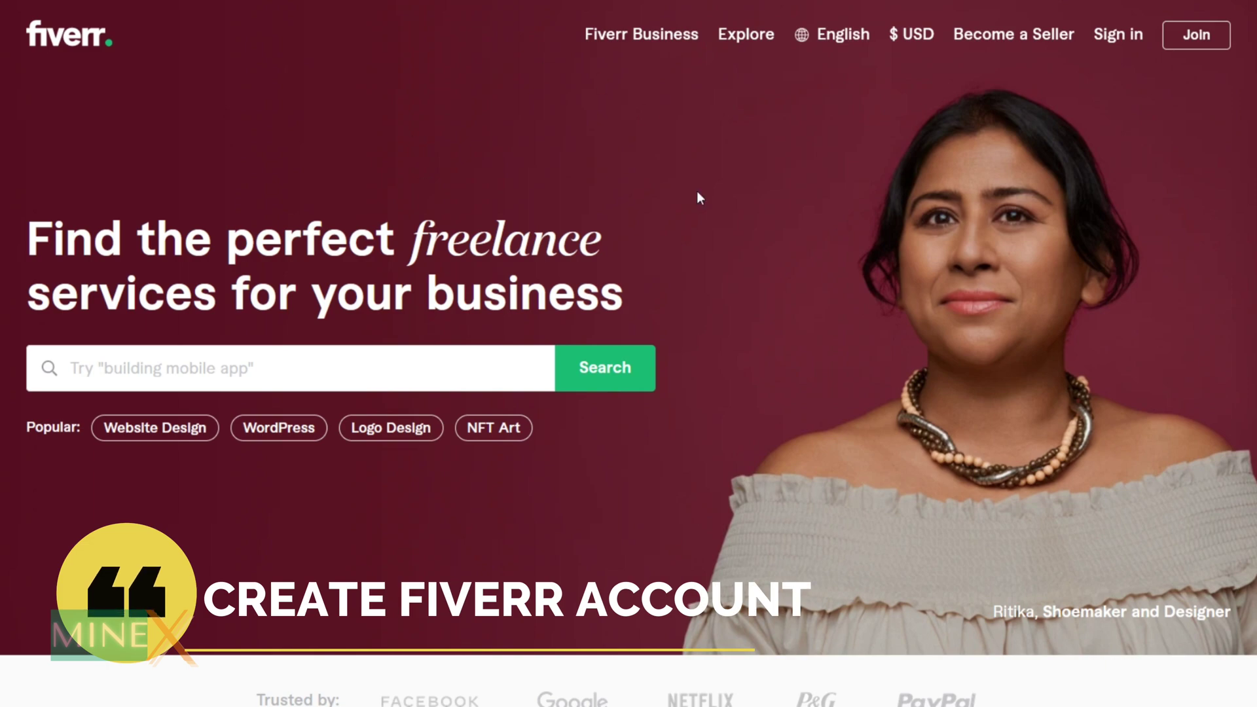
Look through the signed-out landing page, including the marketplace categories, business solution, freelancer projects and Fiverr guides
scroll(697, 191, down, 15)
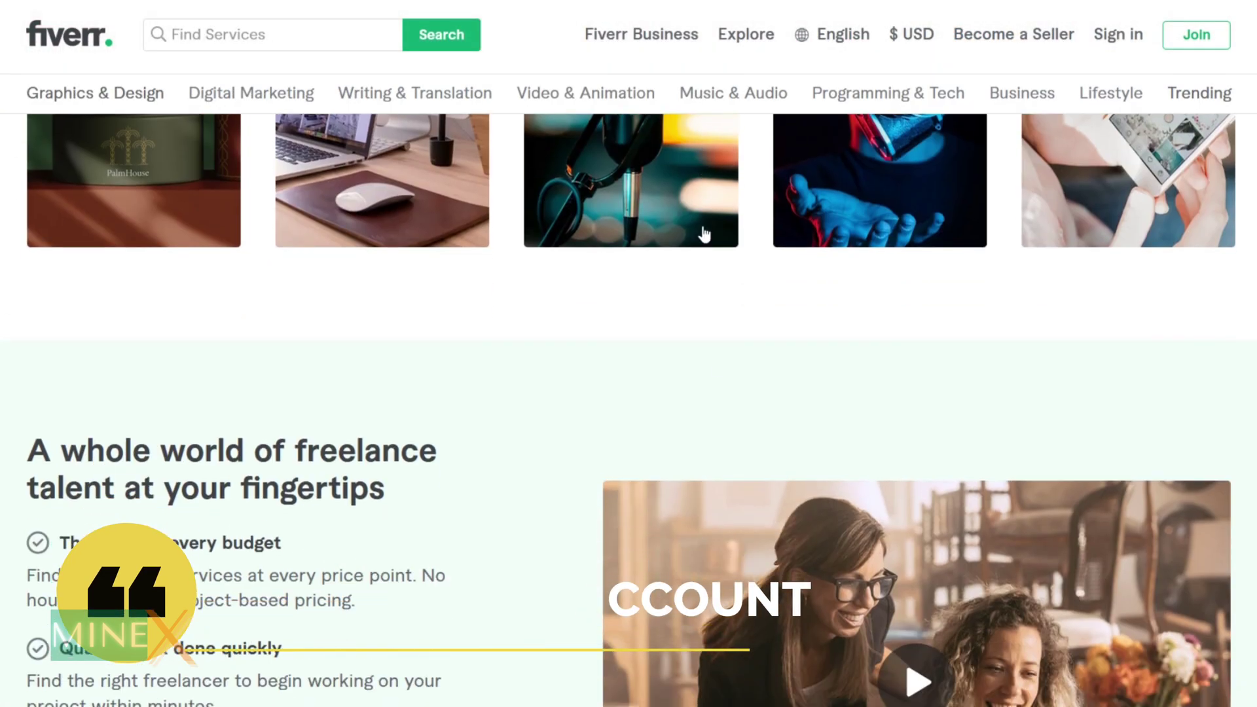
scroll(718, 406, down, 9)
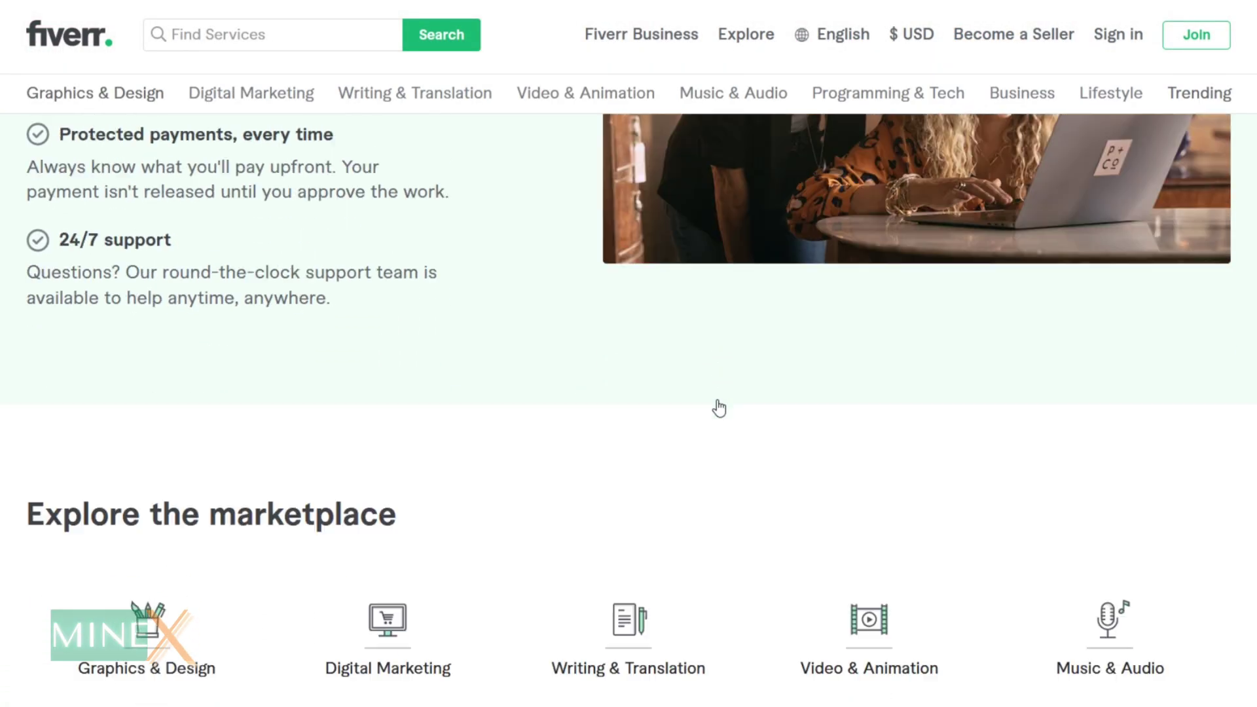
scroll(719, 407, down, 8)
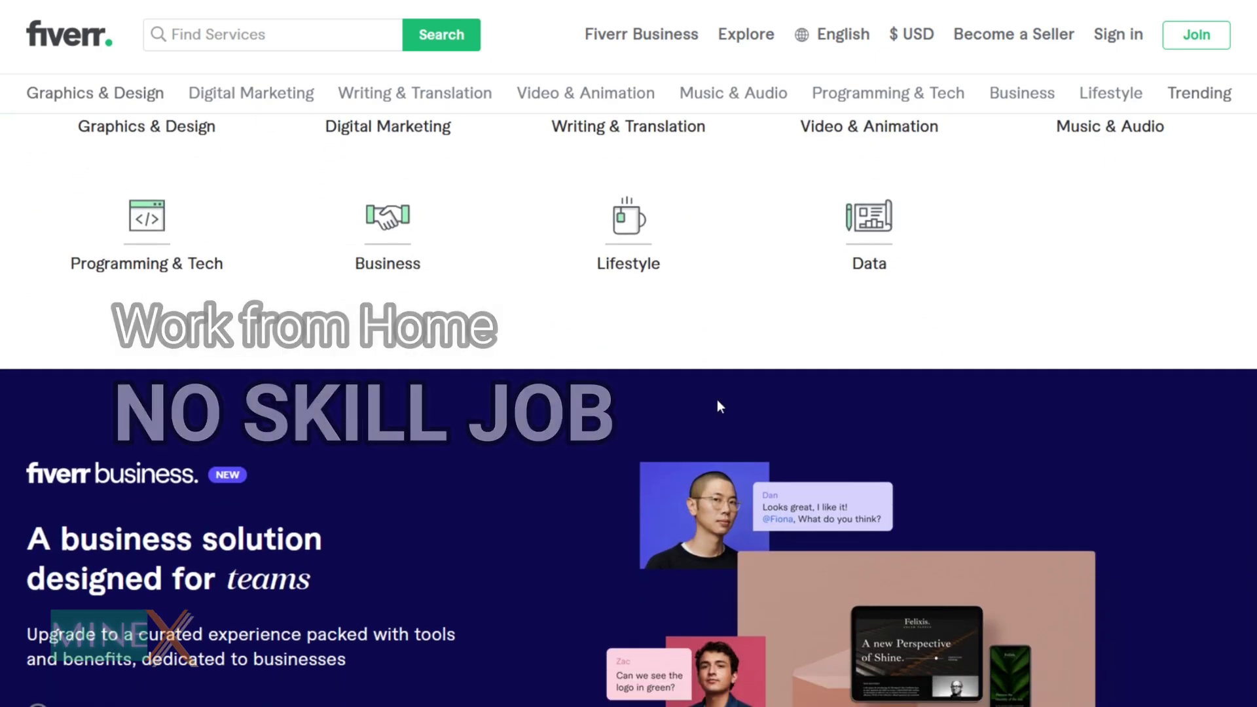
scroll(718, 407, down, 12)
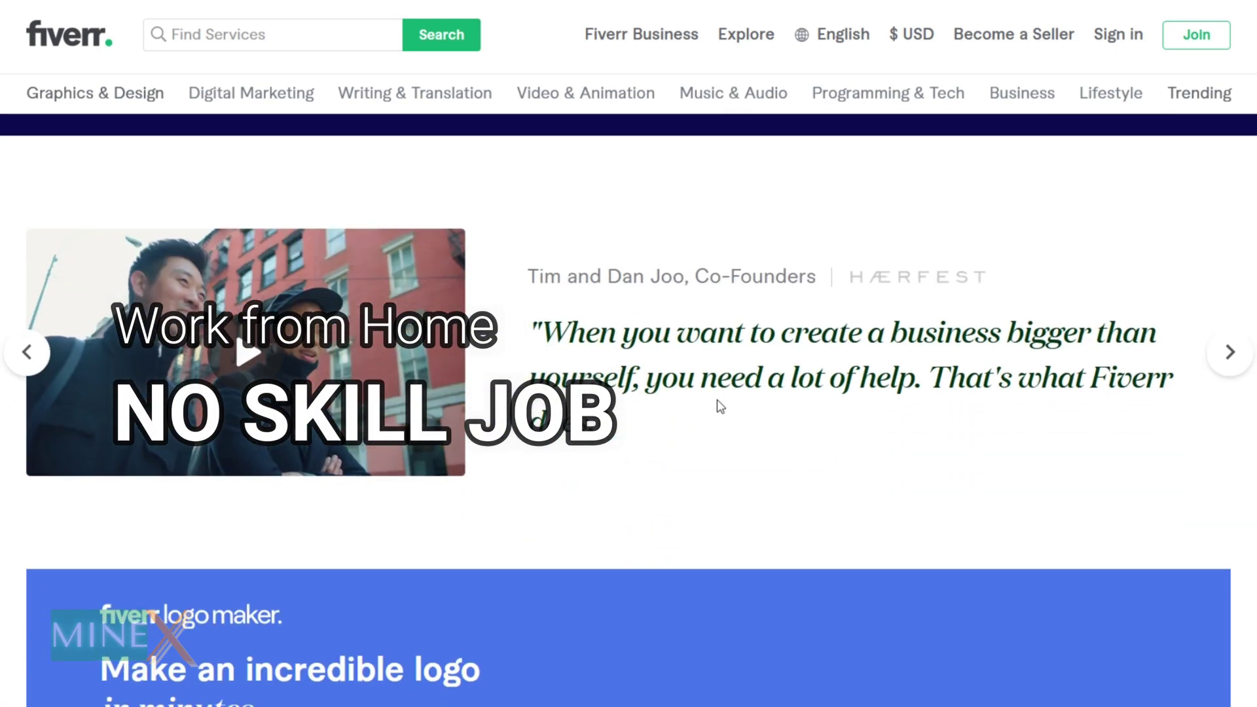
scroll(718, 406, down, 12)
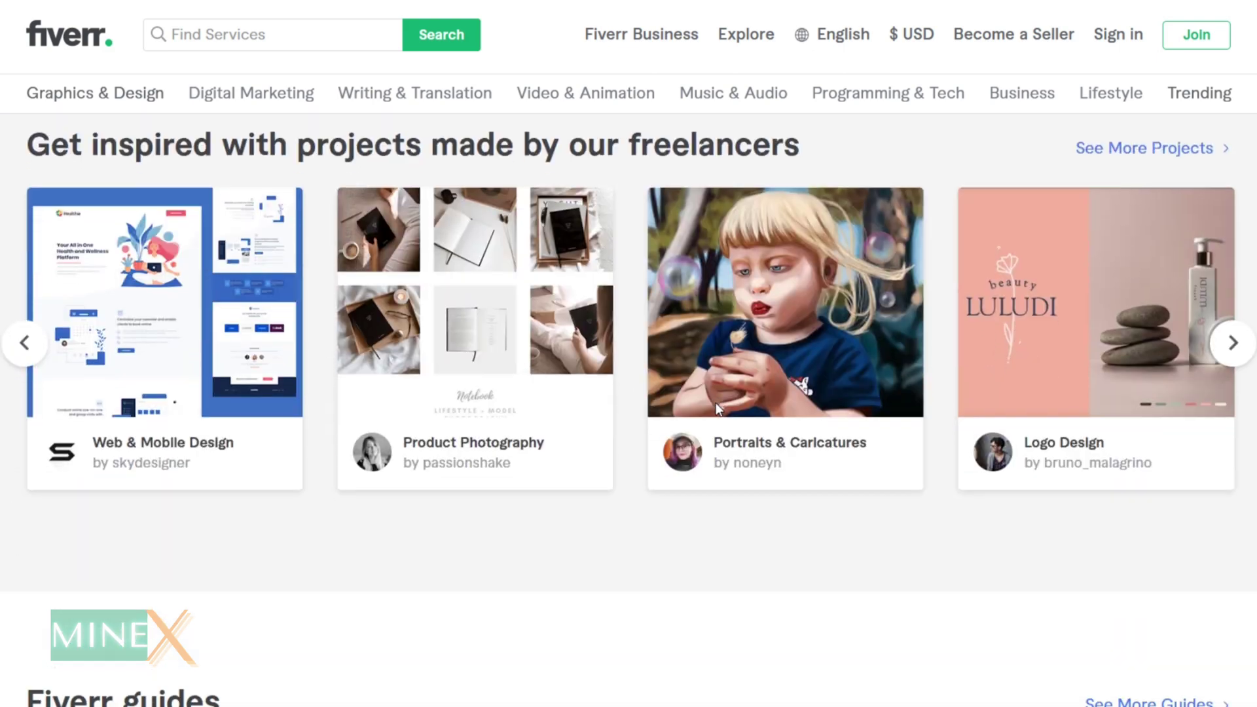
scroll(718, 408, down, 8)
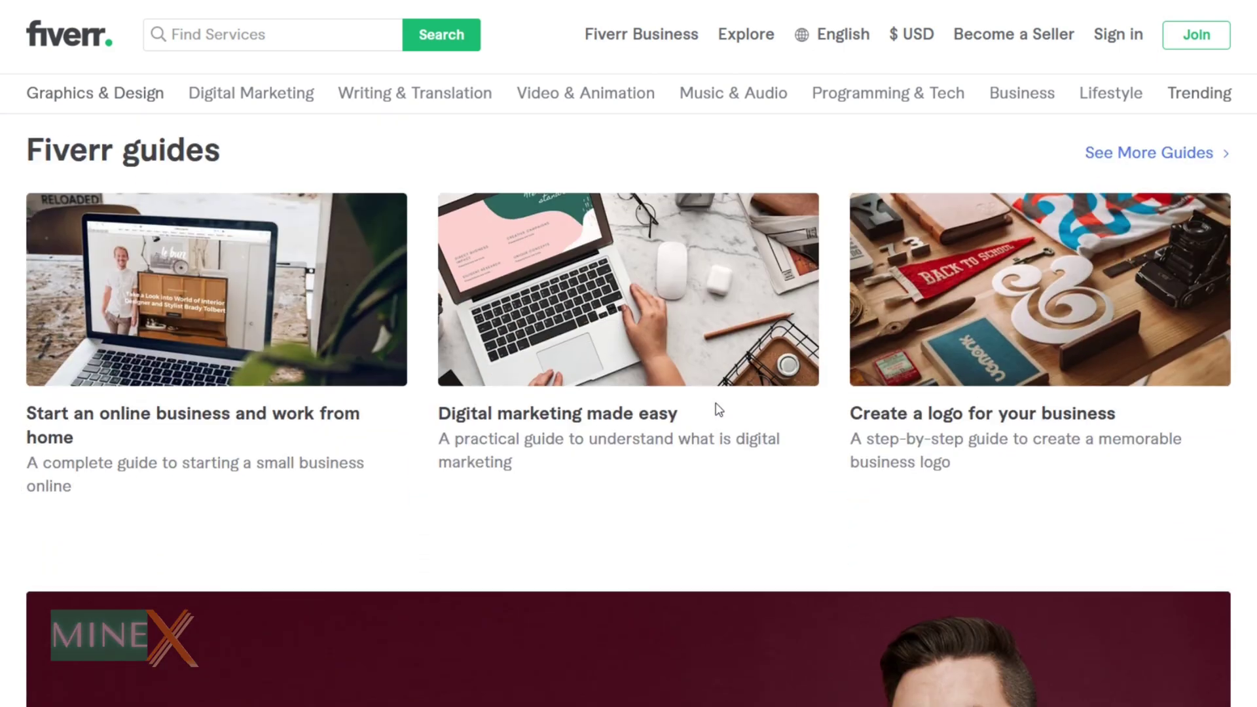
scroll(718, 408, down, 6)
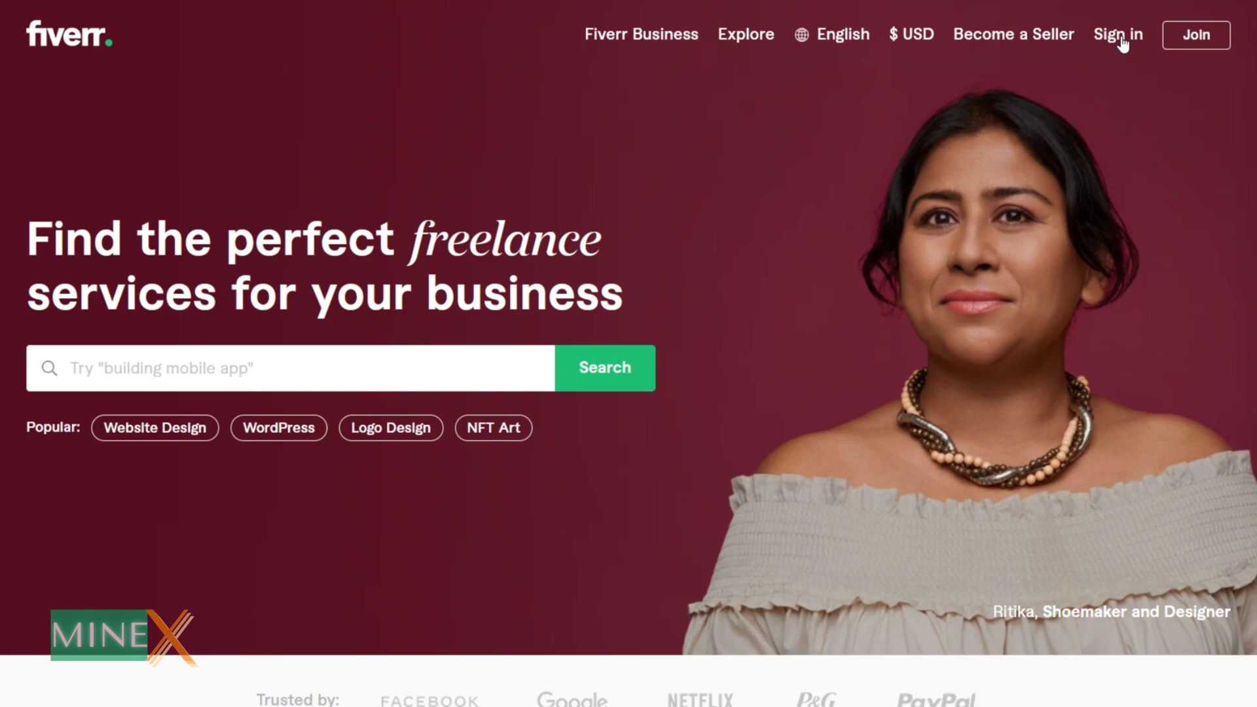
View the sign-up options for joining Fiverr and open the sign-in form
click(1195, 37)
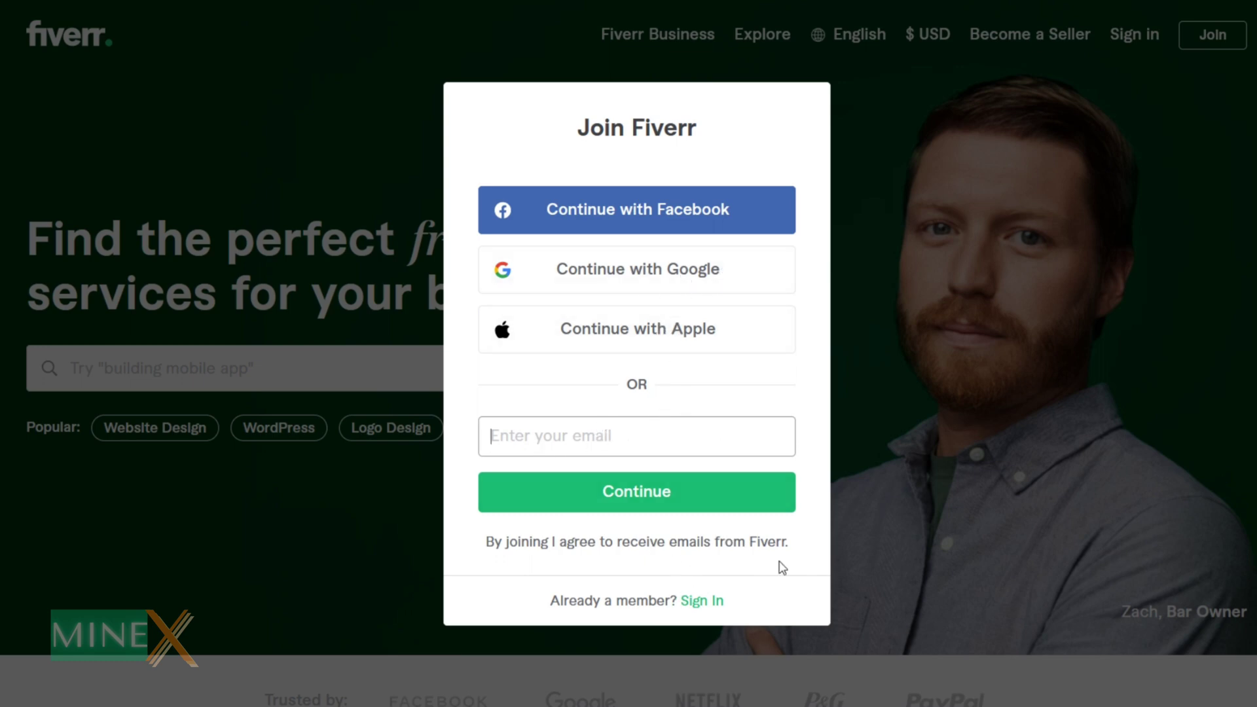
click(906, 382)
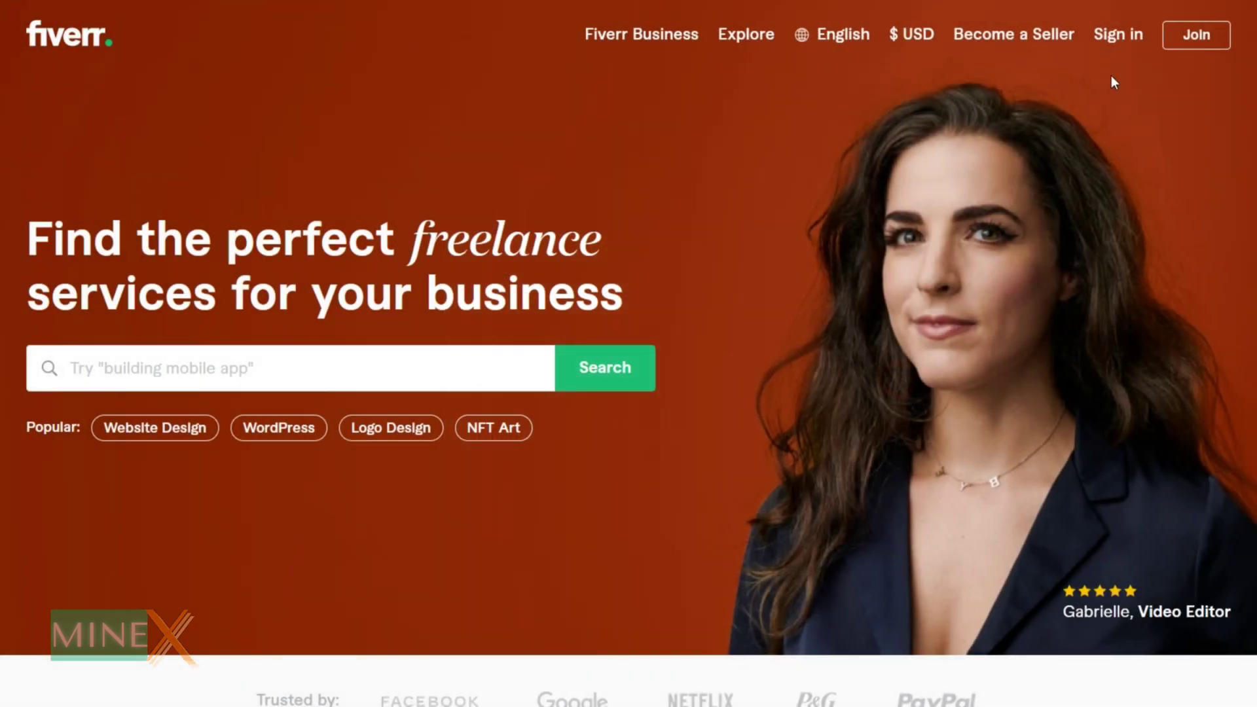
click(1124, 36)
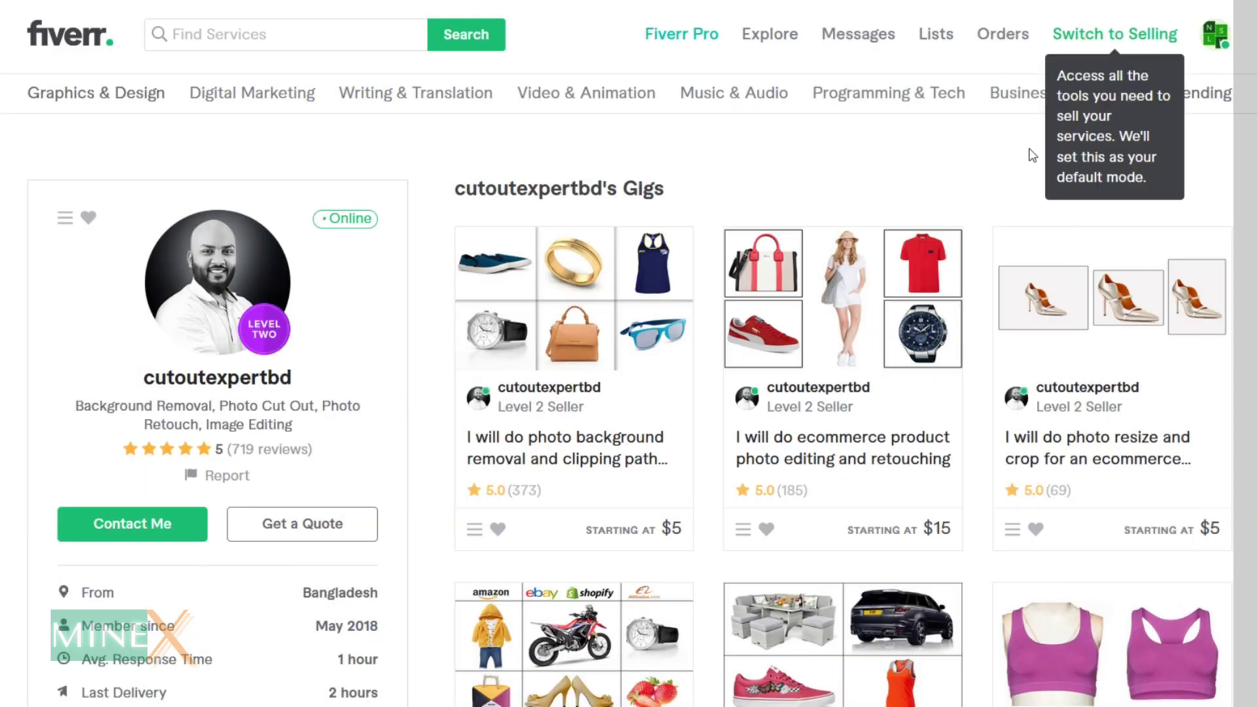
Examine the background removal seller's profile, including the offered gigs, description, linked accounts and buyer reviews
scroll(983, 263, down, 2)
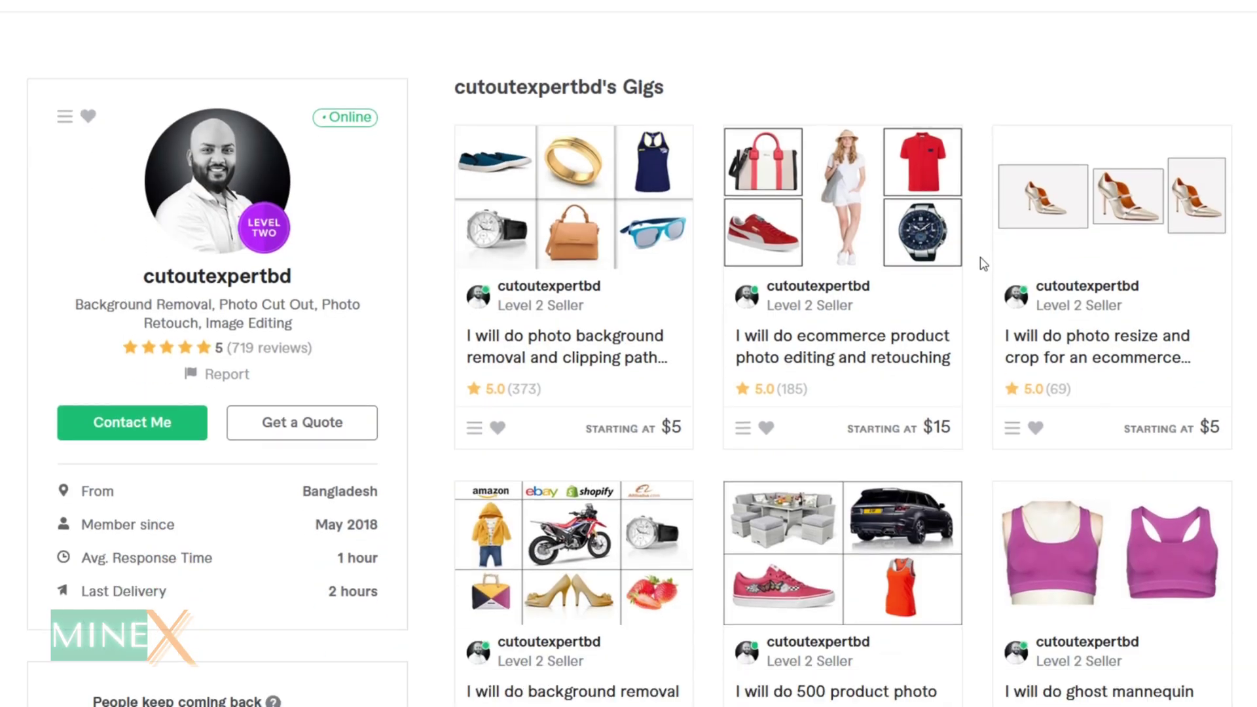
scroll(983, 264, down, 3)
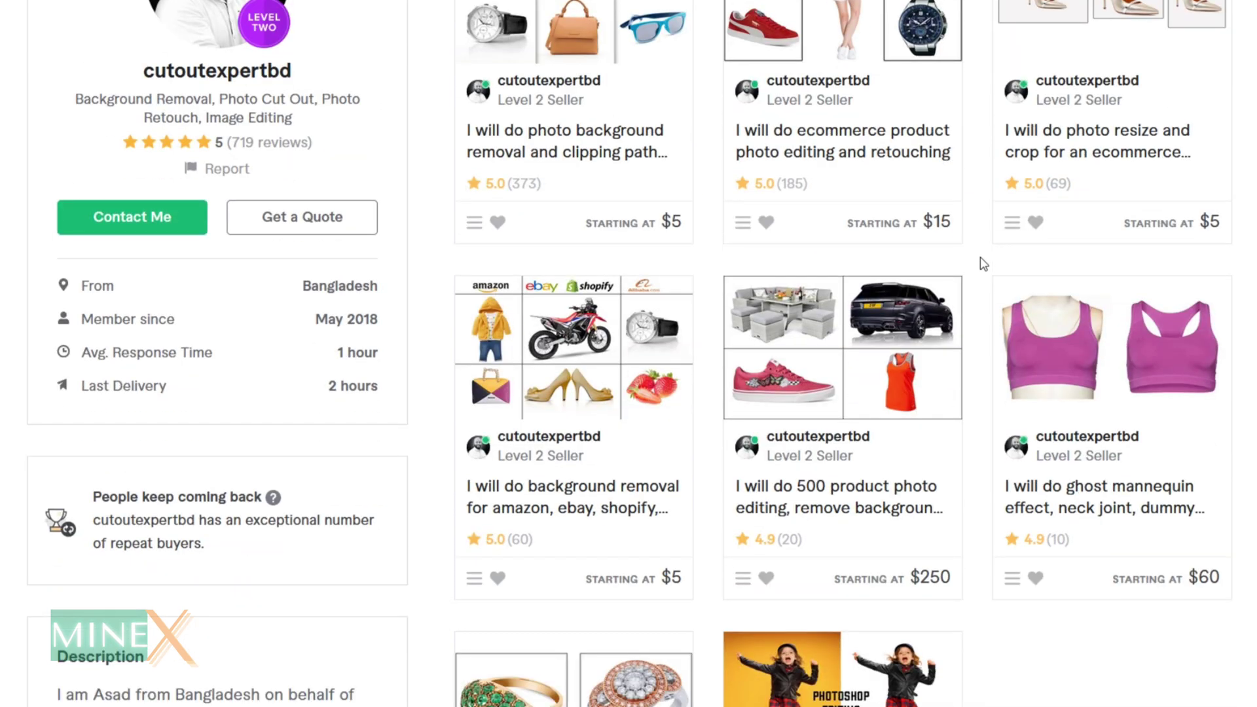
scroll(983, 263, down, 3)
scroll(983, 263, down, 3)
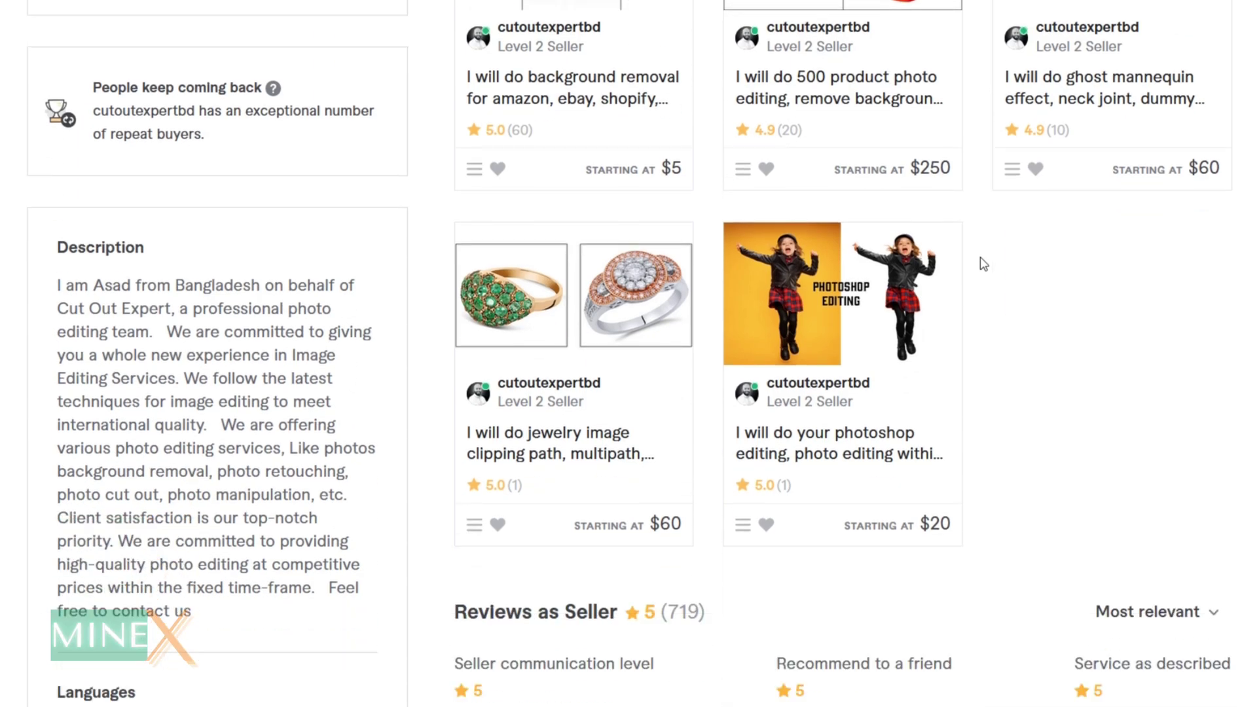
scroll(983, 263, down, 3)
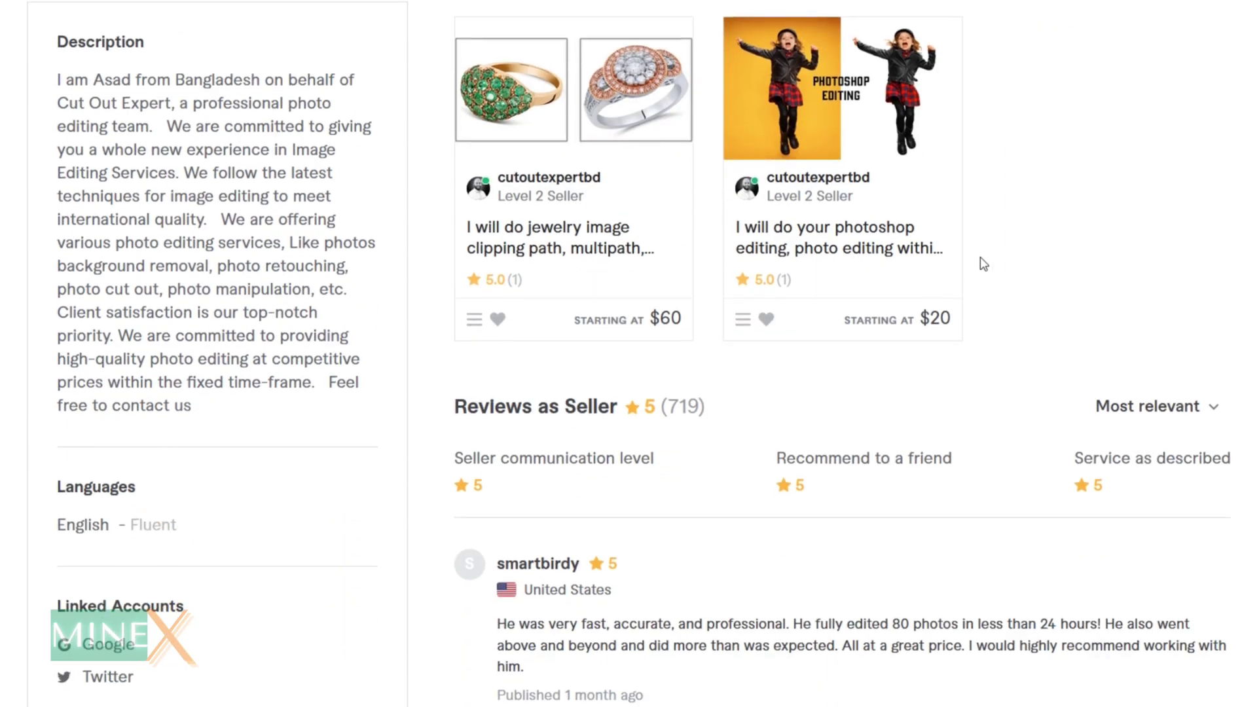
scroll(984, 264, down, 5)
scroll(983, 264, down, 8)
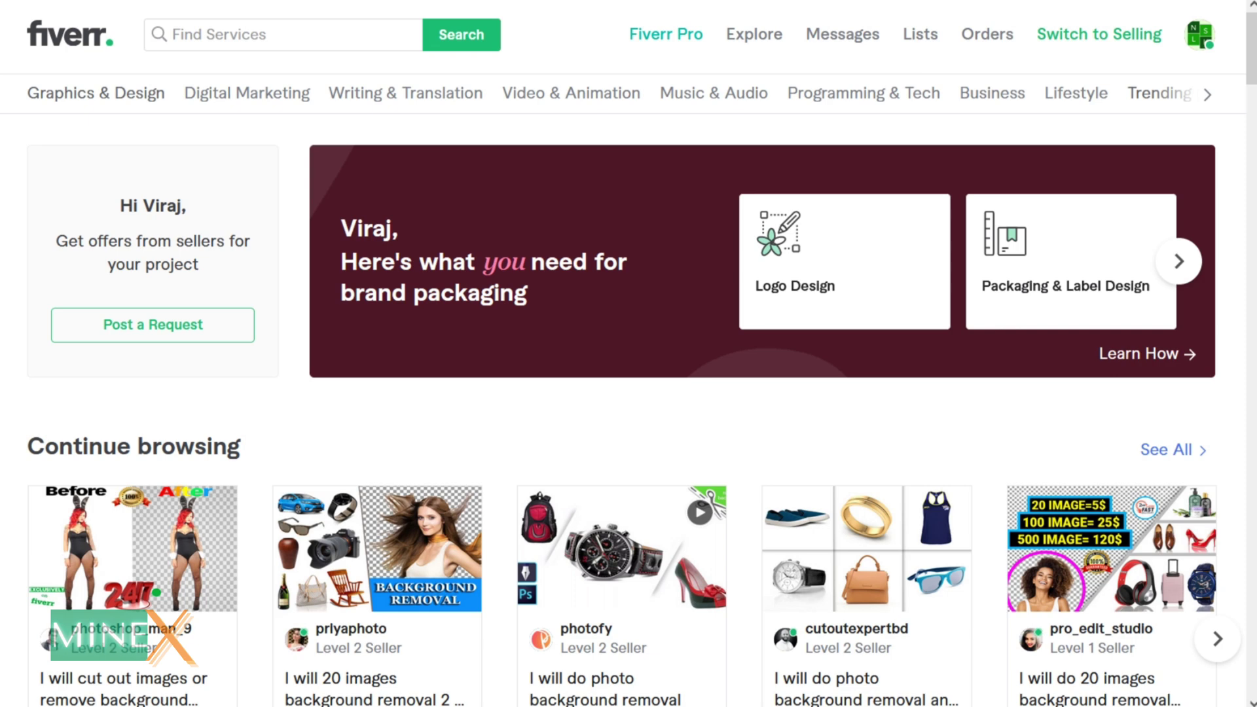
Switch the account to selling mode and start creating a new gig
click(1115, 41)
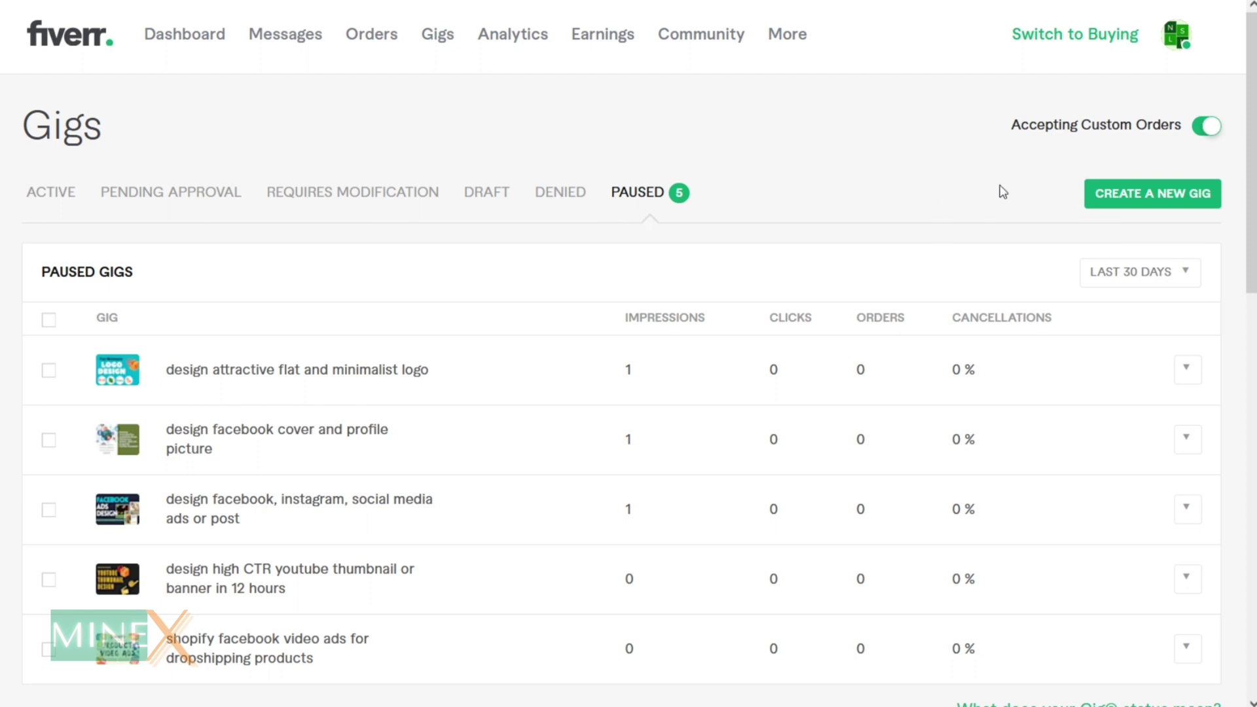
click(1134, 205)
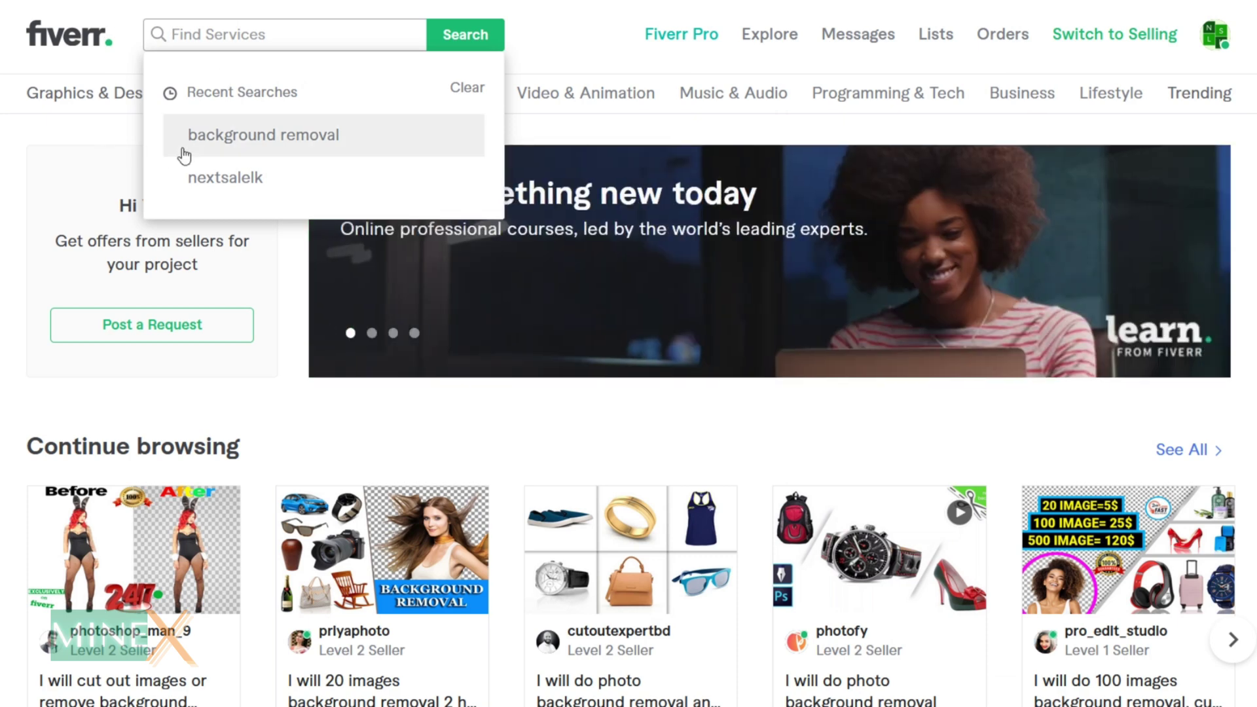
Search the services for "background removal" by reusing the recent search
click(401, 387)
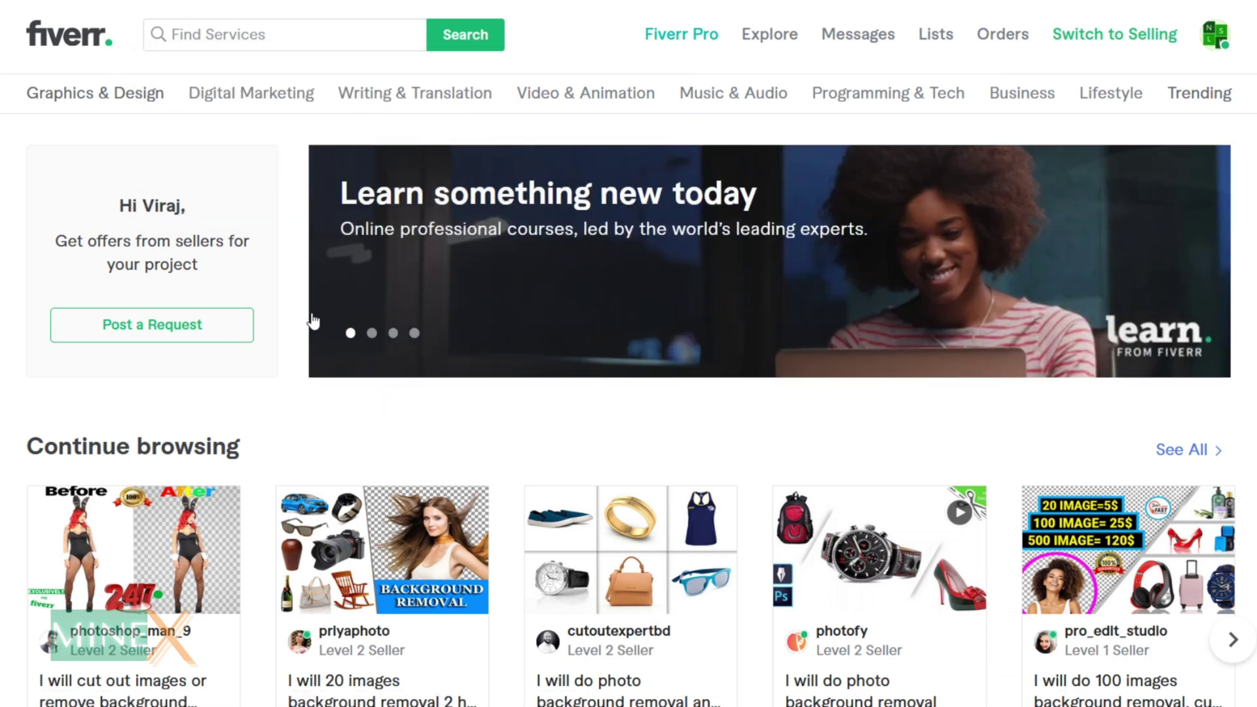
click(221, 42)
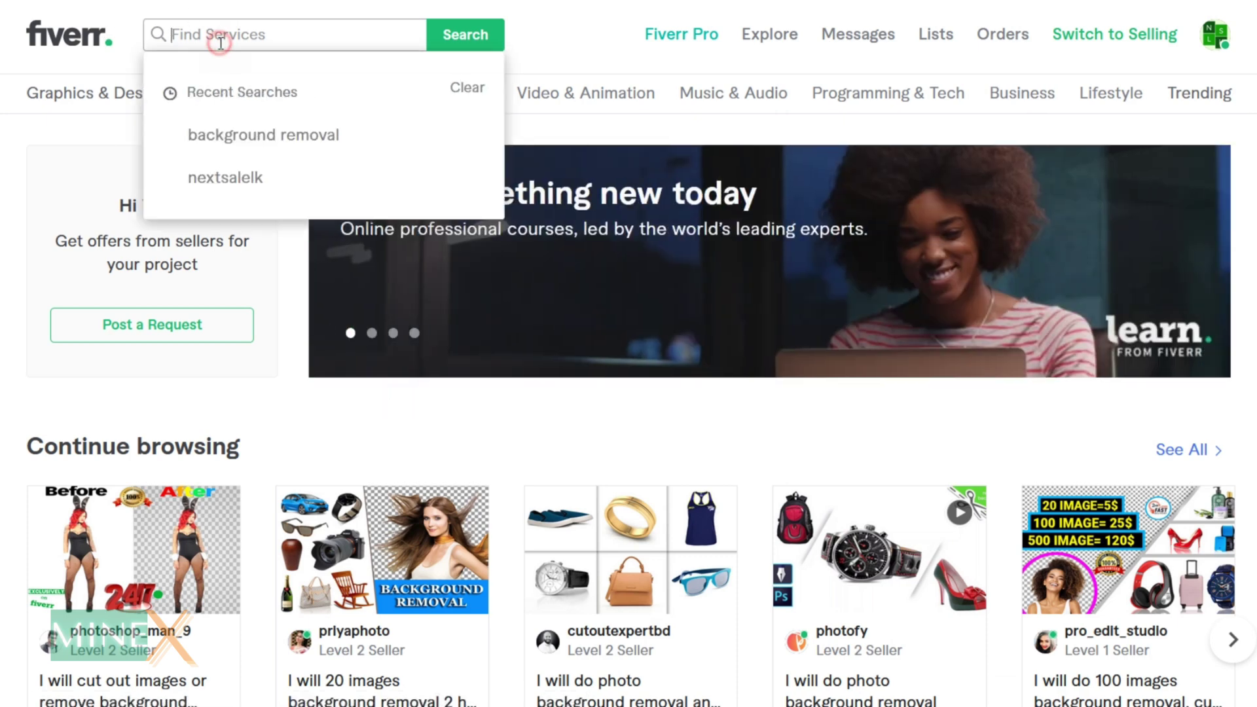
click(292, 139)
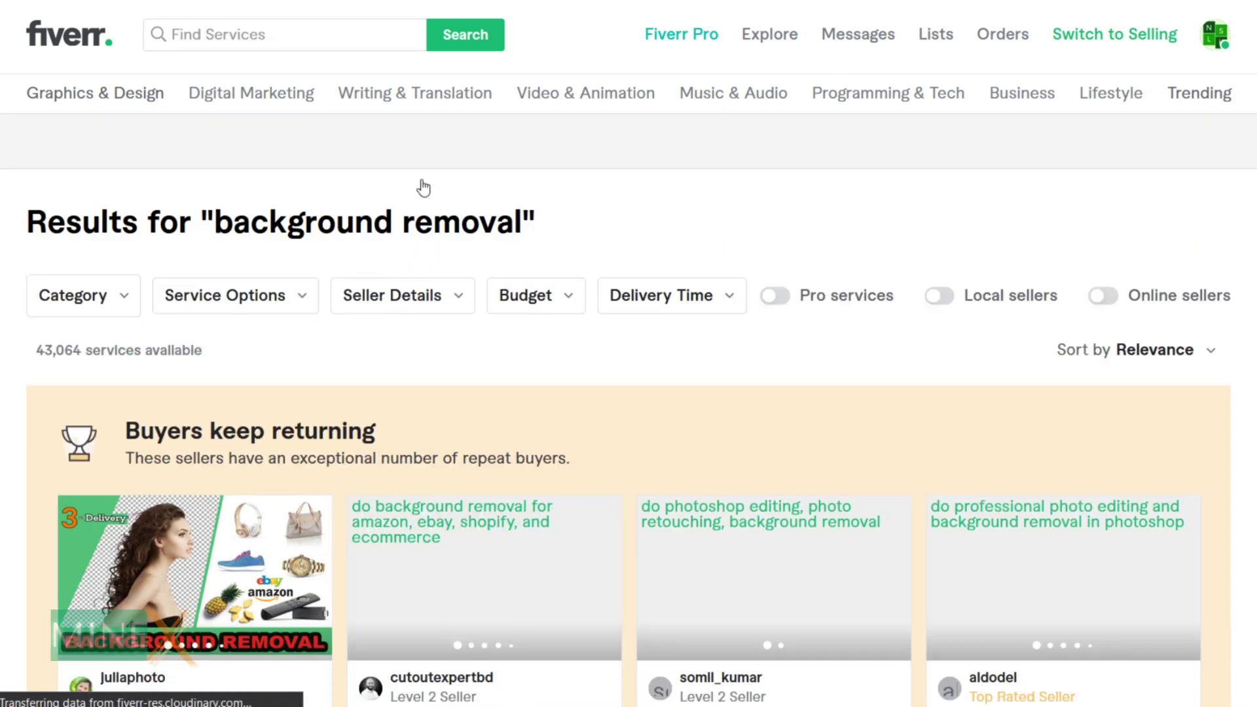
Examine the background removal gigs in the search results, comparing titles, seller levels, ratings and starting prices
scroll(469, 294, down, 9)
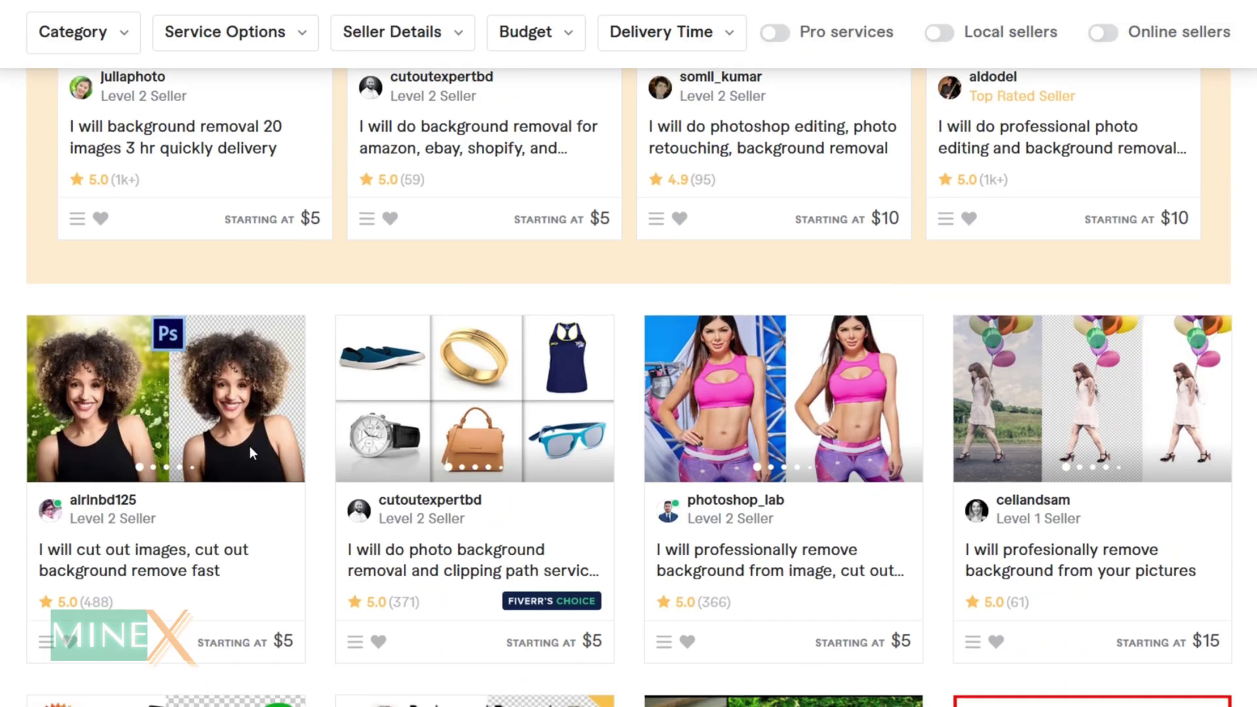
scroll(462, 444, down, 3)
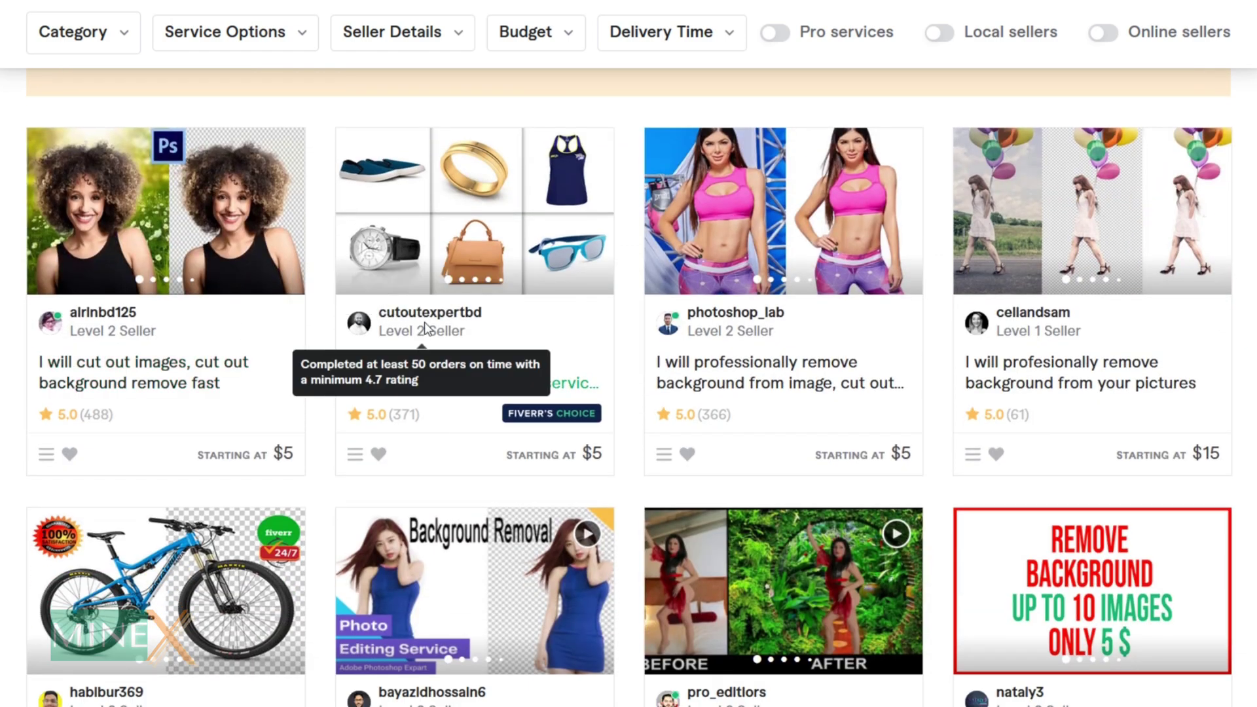
scroll(763, 317, down, 4)
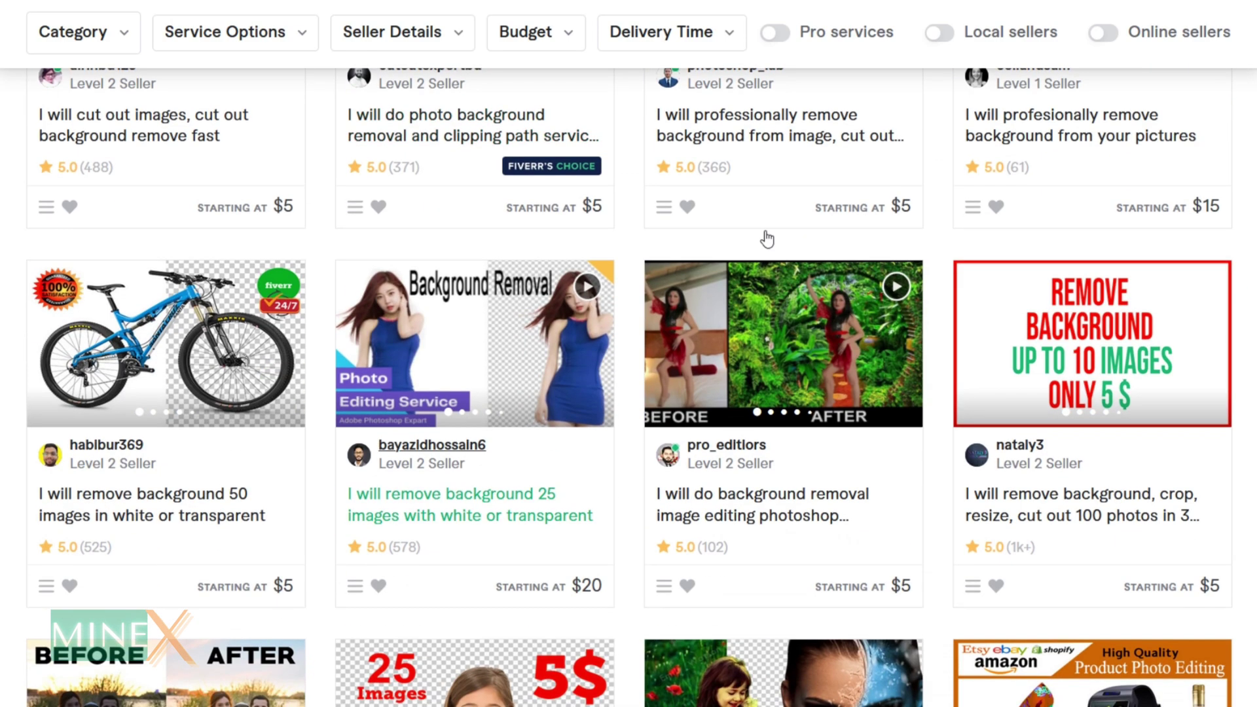
scroll(236, 446, down, 3)
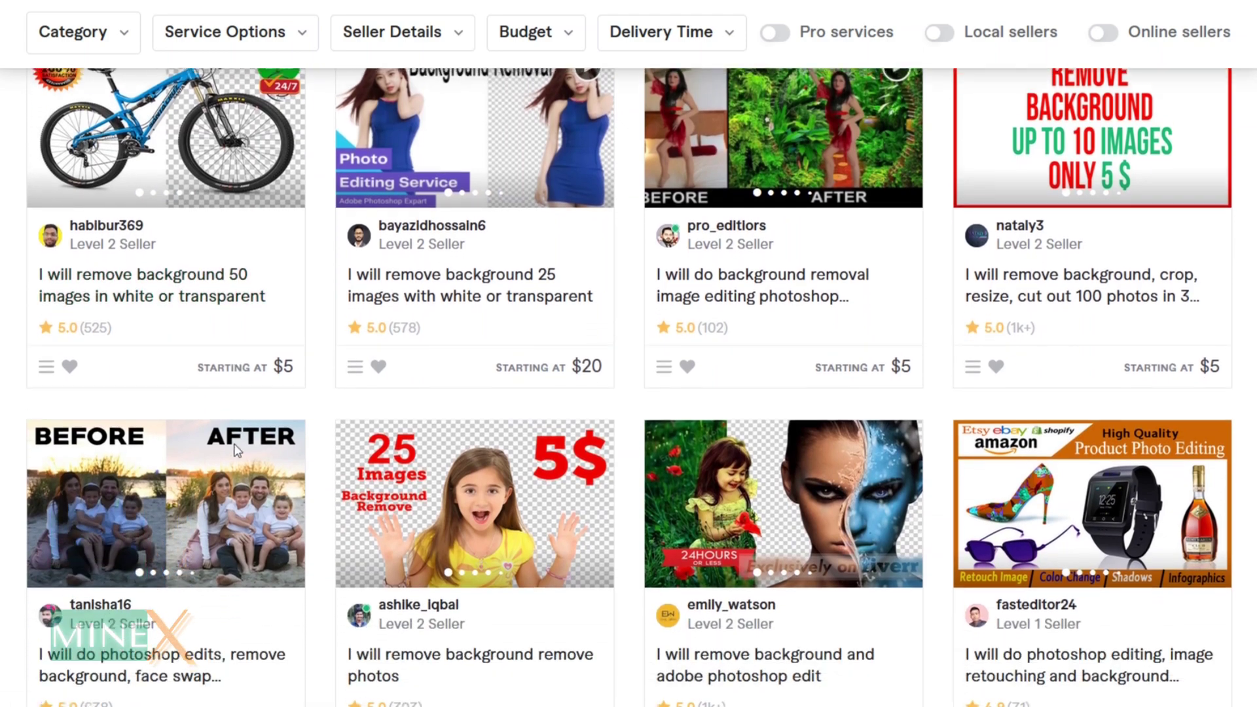
scroll(498, 549, down, 3)
scroll(931, 412, down, 15)
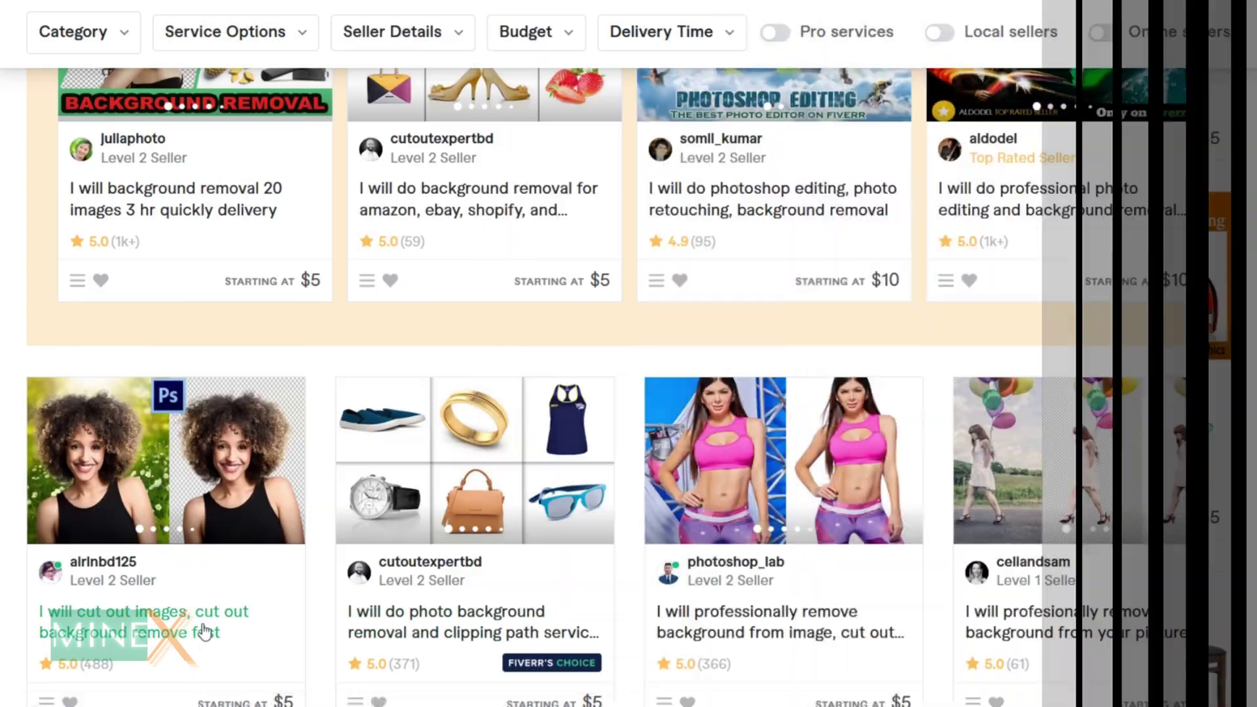
Open the "I will cut out images, cut out background remove fast" gig separately and examine its description, packages, reviews and related tags
right_click(161, 283)
click(317, 307)
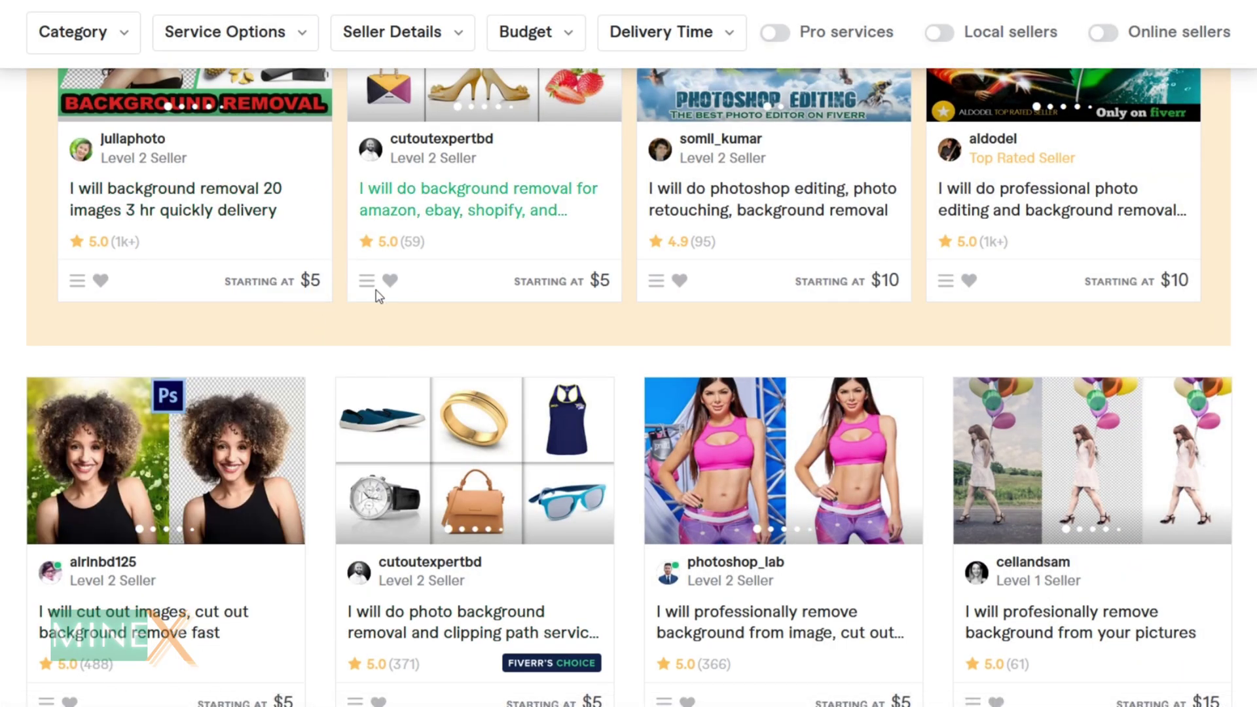
key(ctrl+Tab)
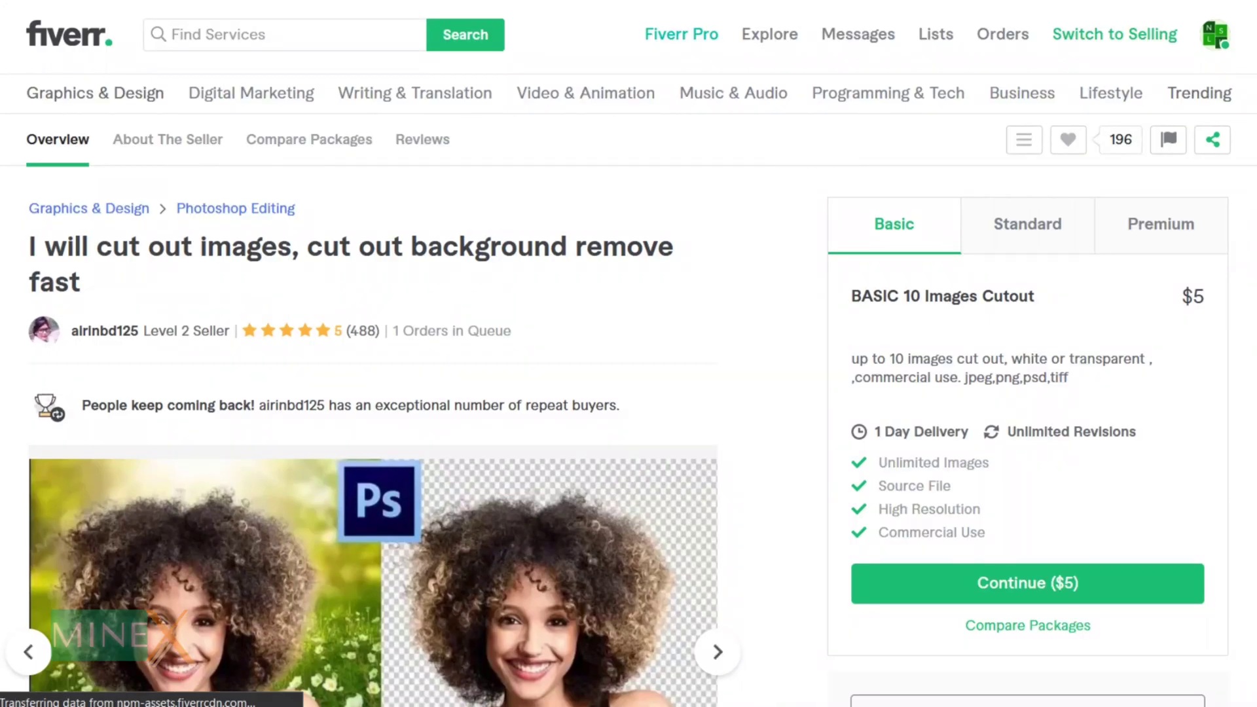
scroll(605, 252, down, 20)
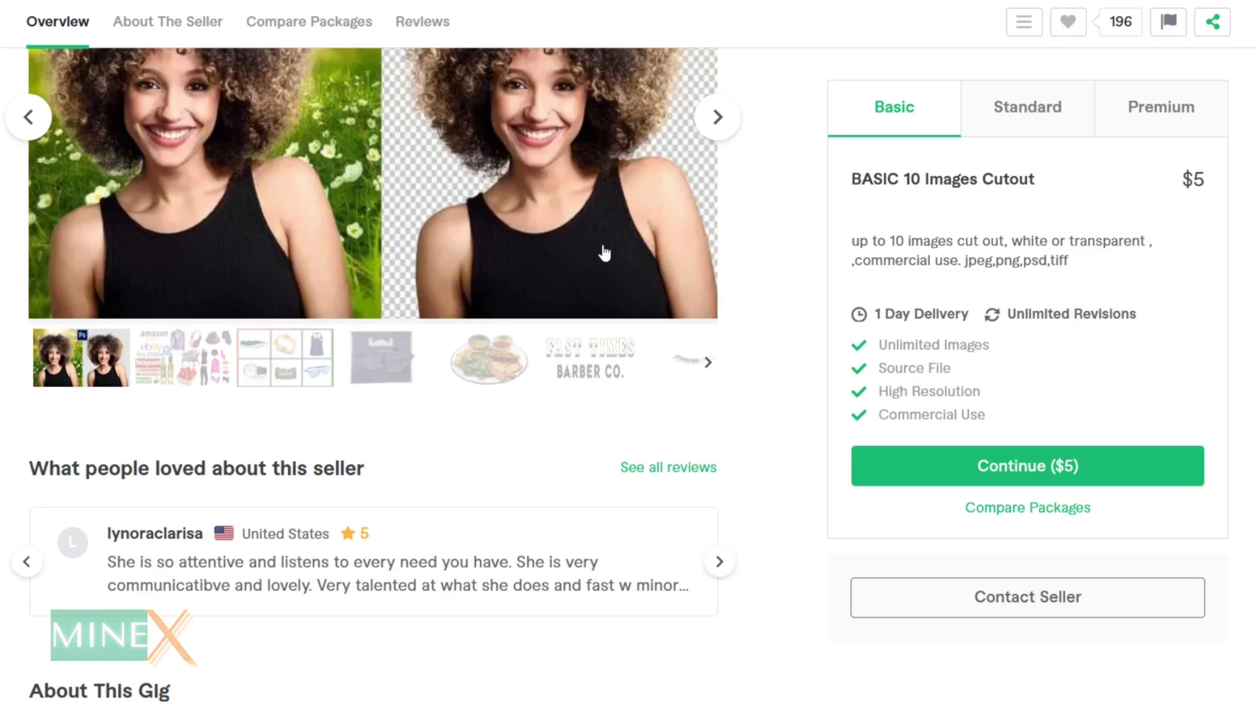
scroll(605, 251, down, 20)
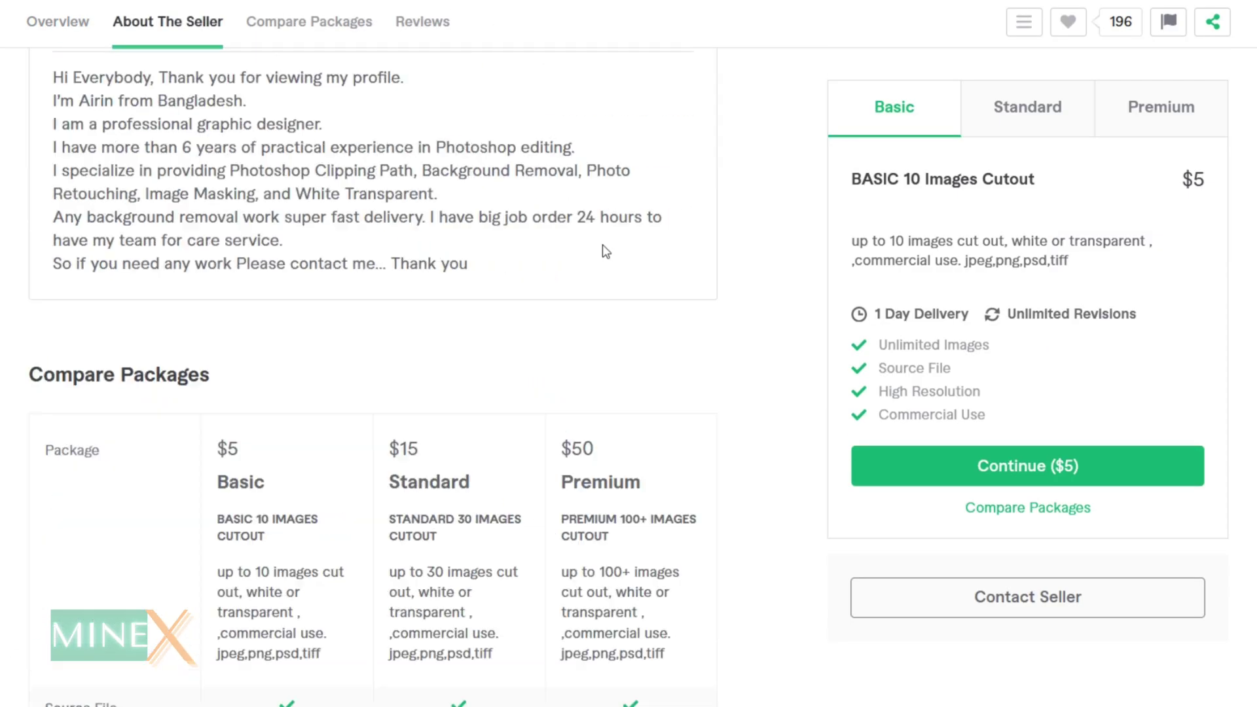
scroll(606, 251, down, 20)
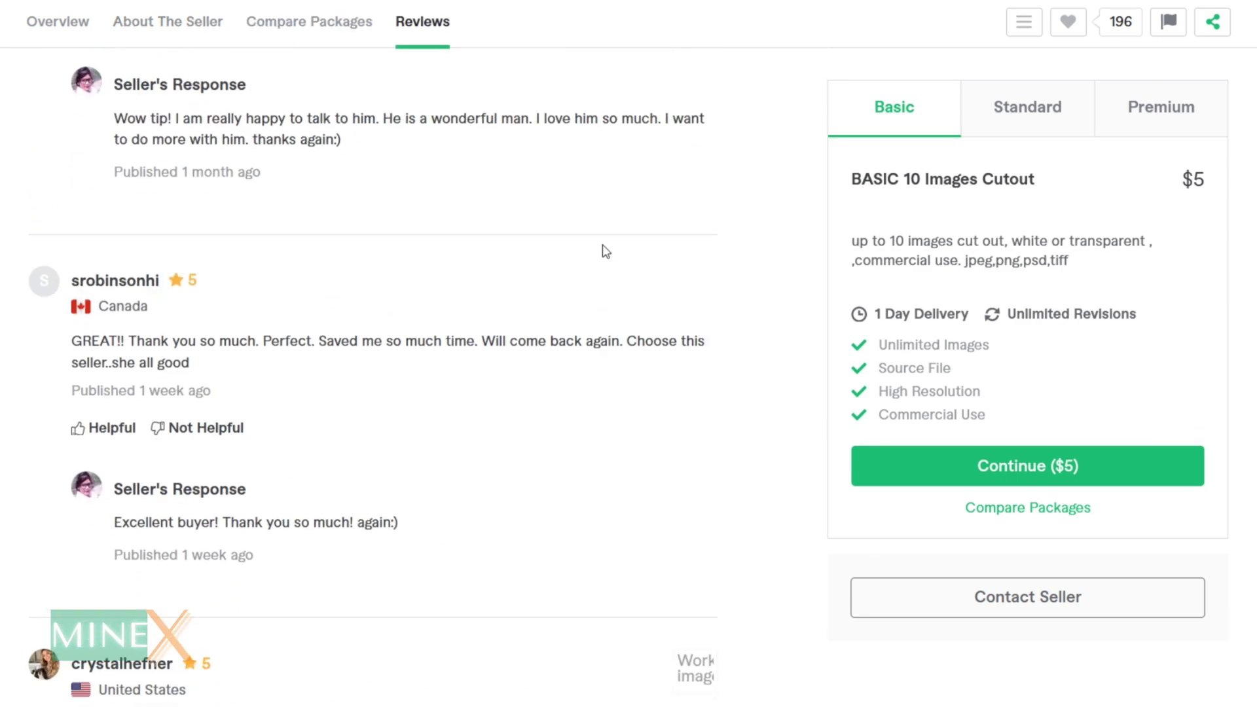
scroll(603, 250, down, 7)
scroll(38, 210, up, 2)
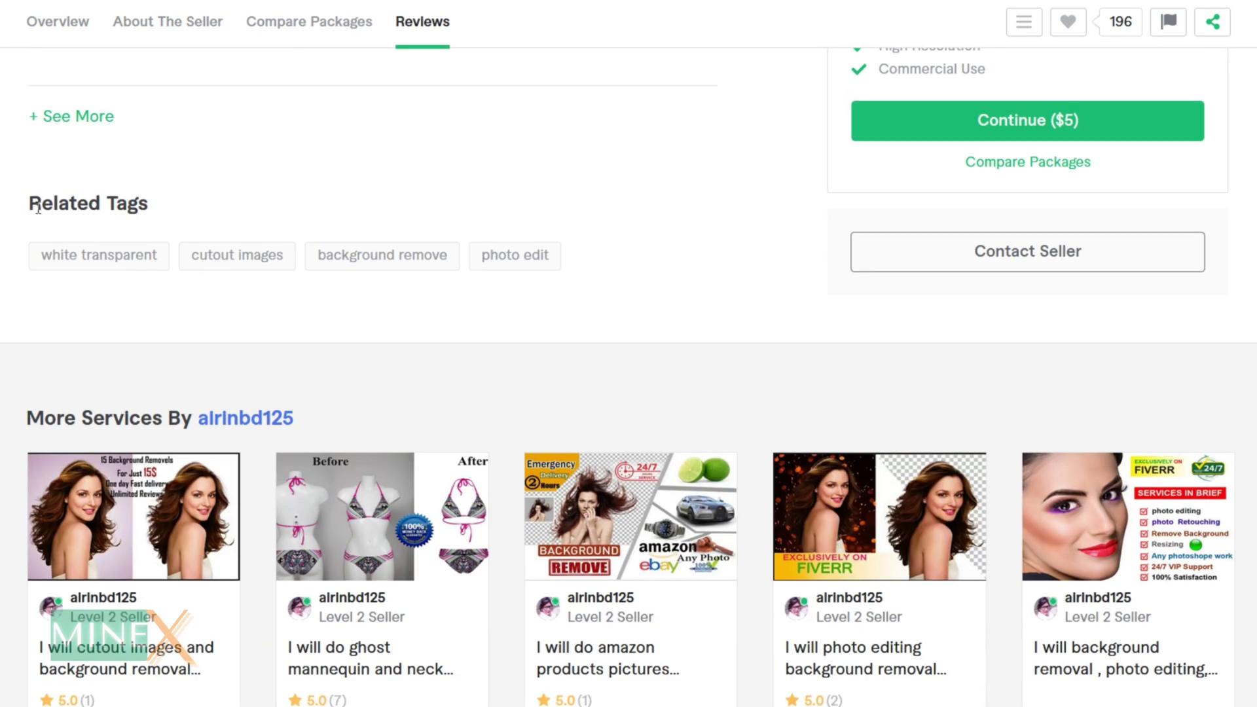
drag(25, 205, 575, 280)
click(575, 280)
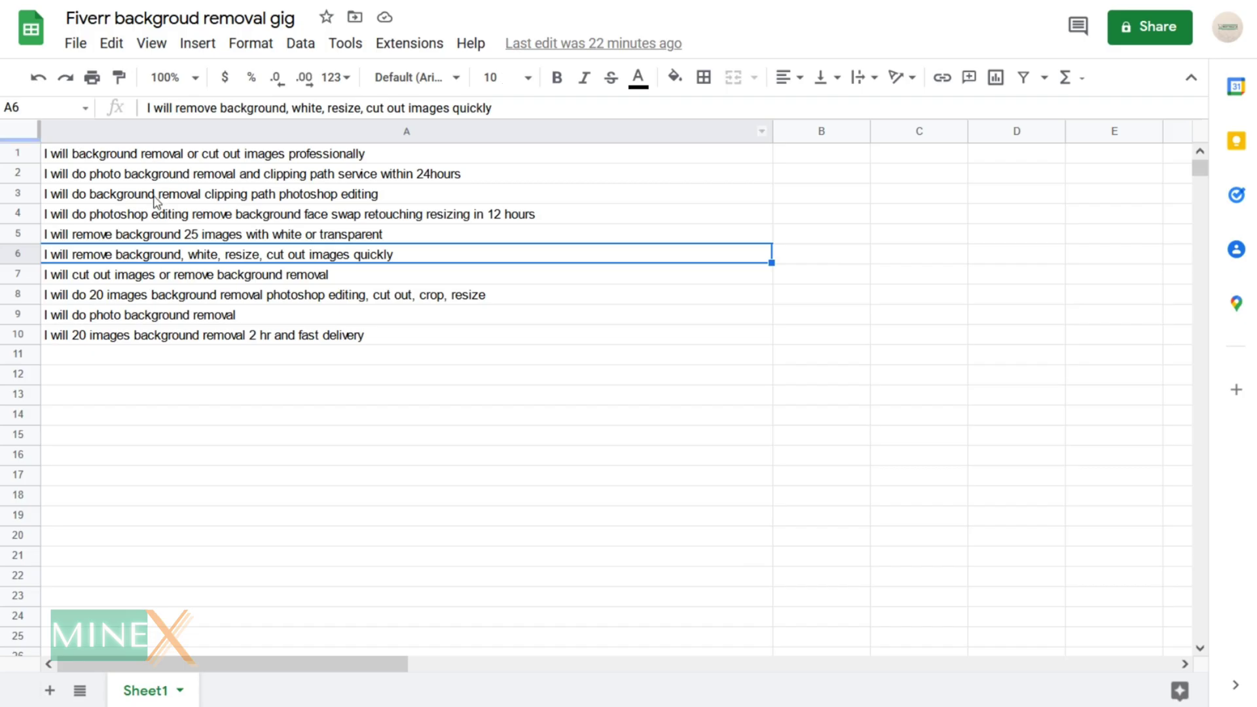
Consult the sample titles in the "Fiverr backgroud removal gig" spreadsheet and draft the gig title as "background remove"
click(181, 415)
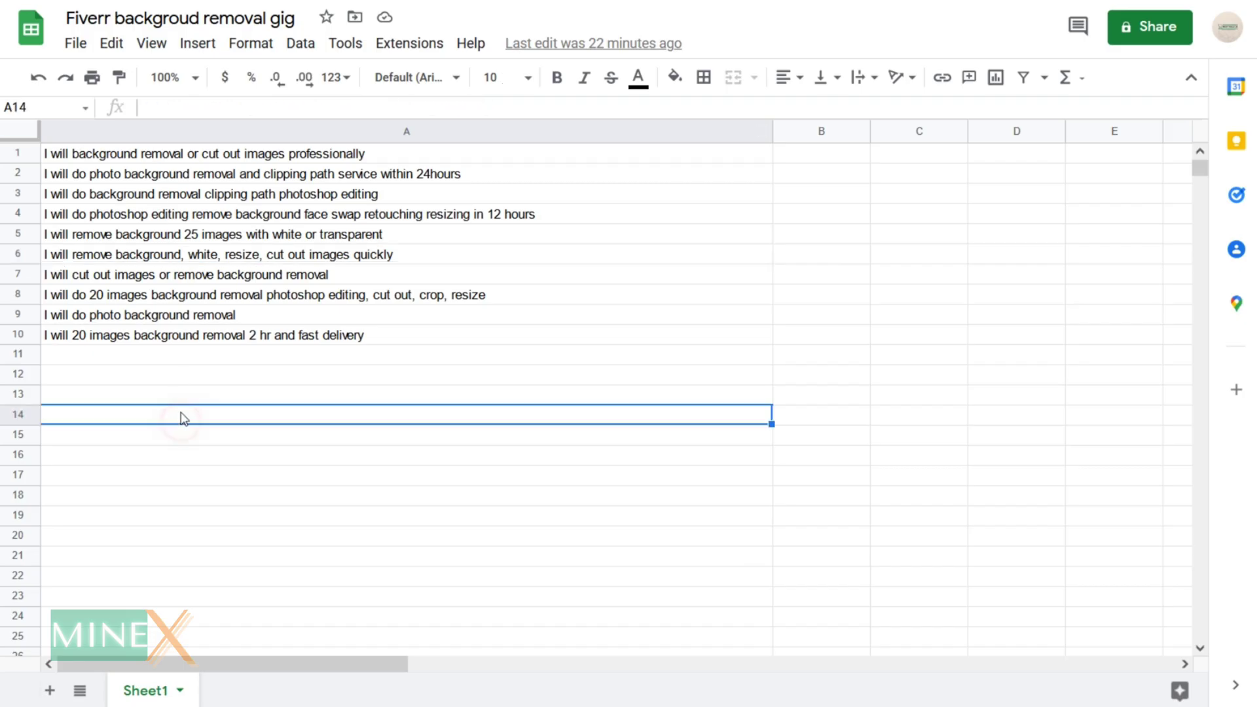
click(77, 159)
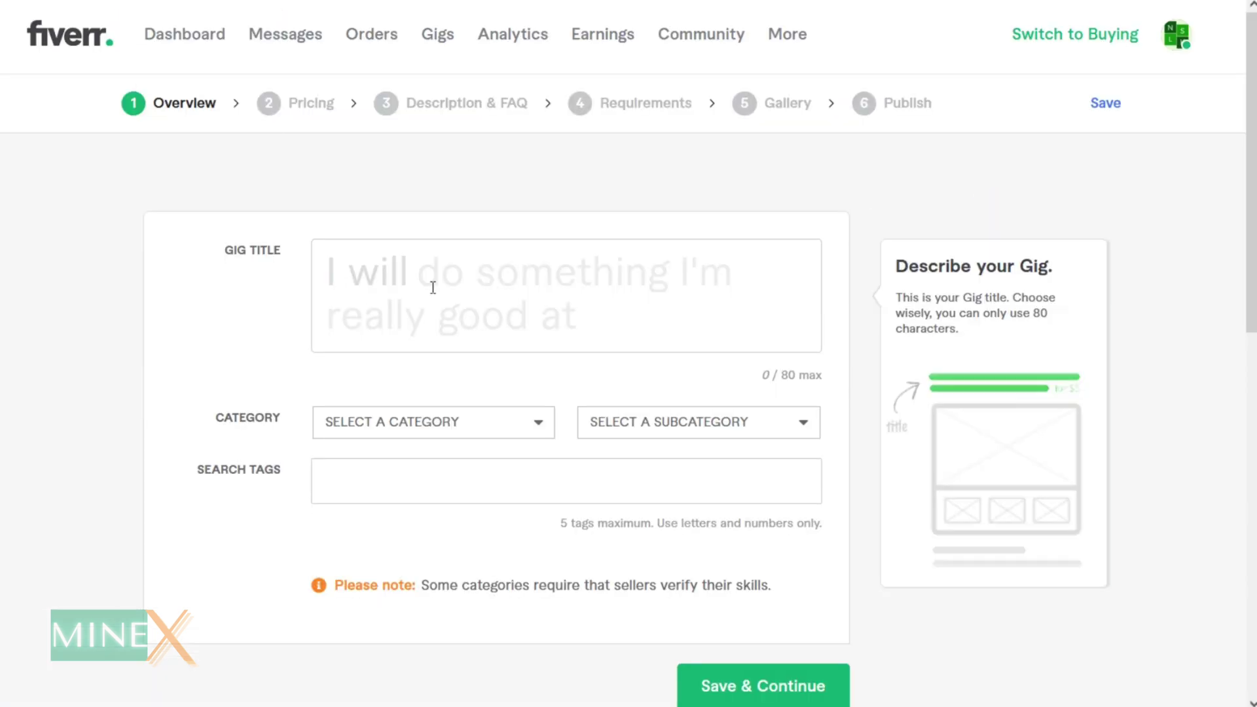
click(437, 288)
text(backgr)
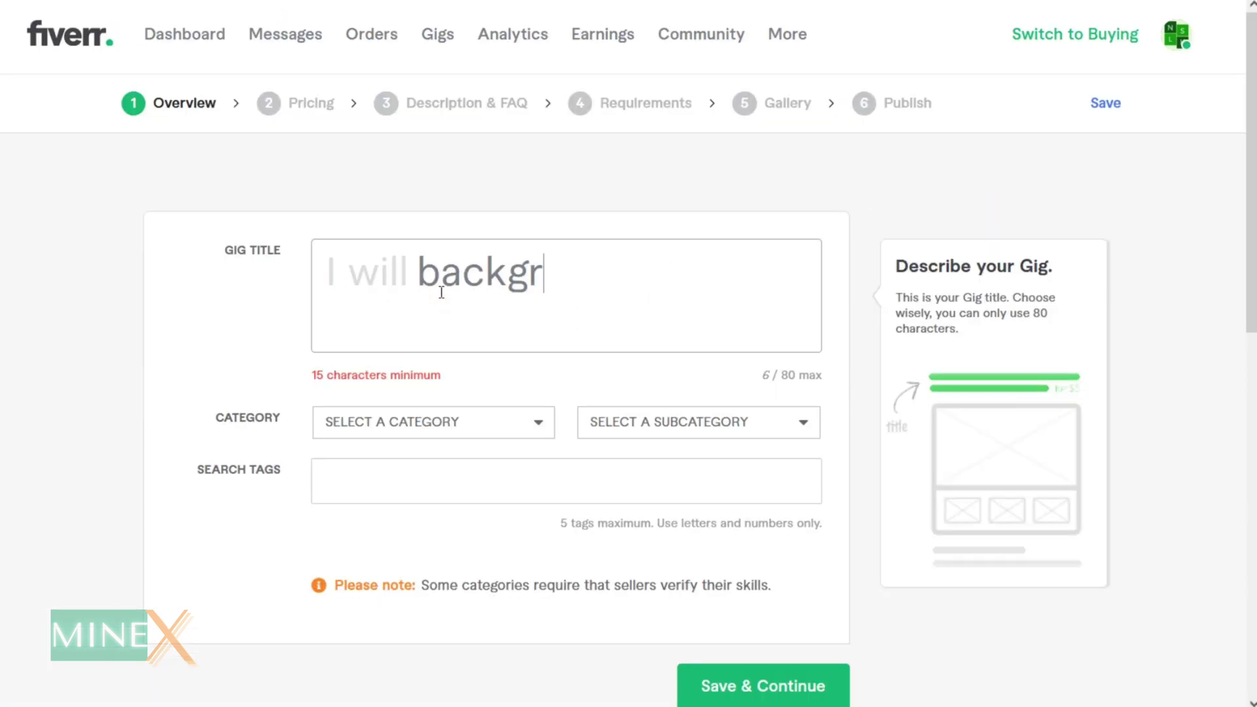
text(ound remove clipping path)
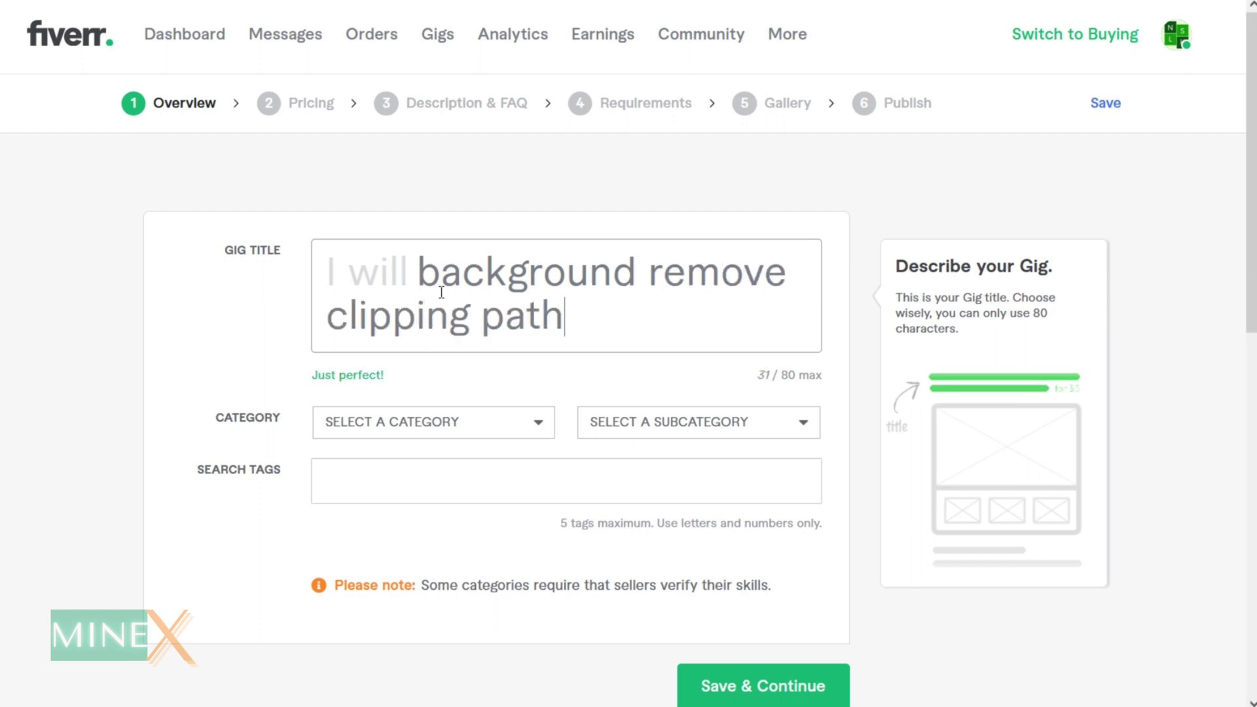
key(ctrl+BackSpace)
key(ctrl+BackSpace)
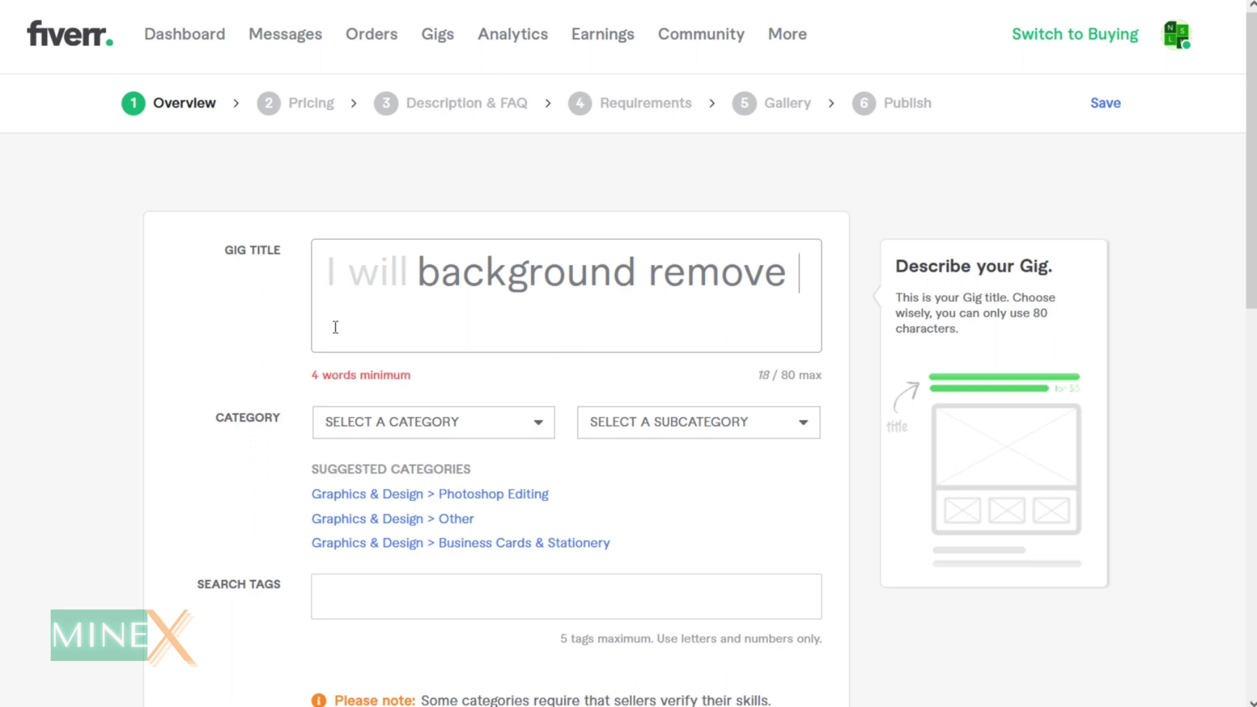
Reword the gig title to "remove background or cut out images fast", checking the wording against the sample titles
click(419, 282)
text(fast)
click(498, 319)
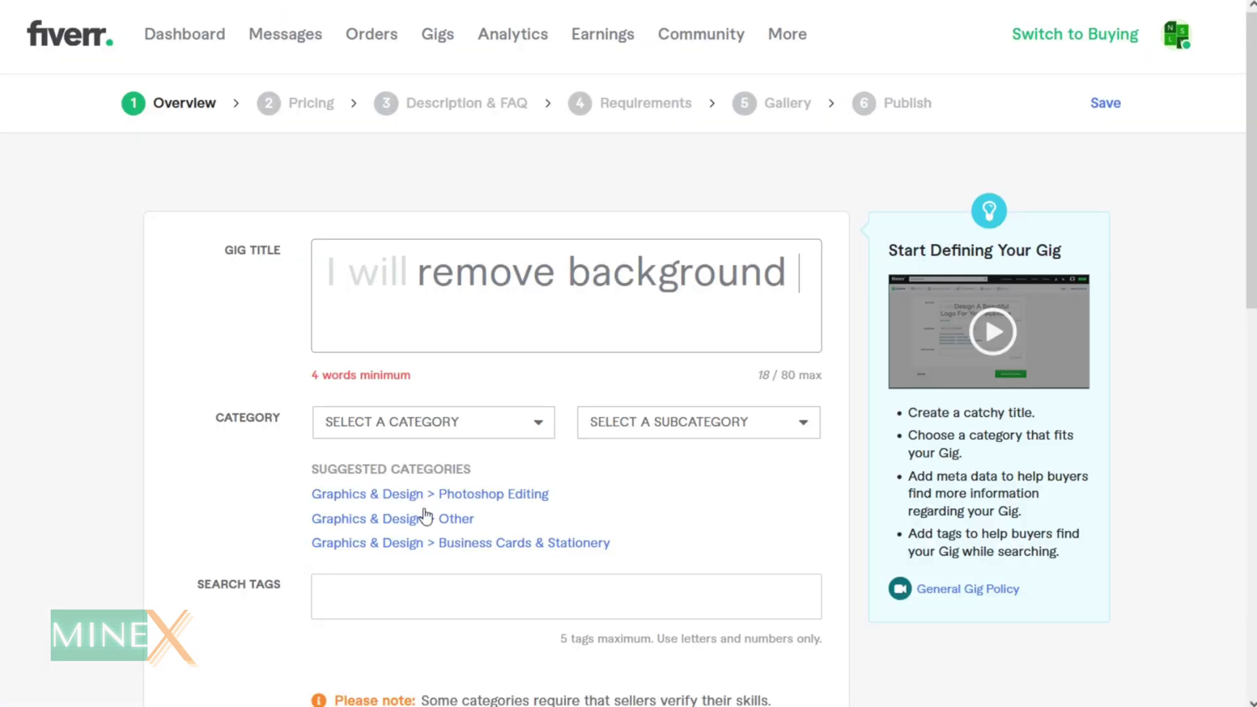
click(572, 324)
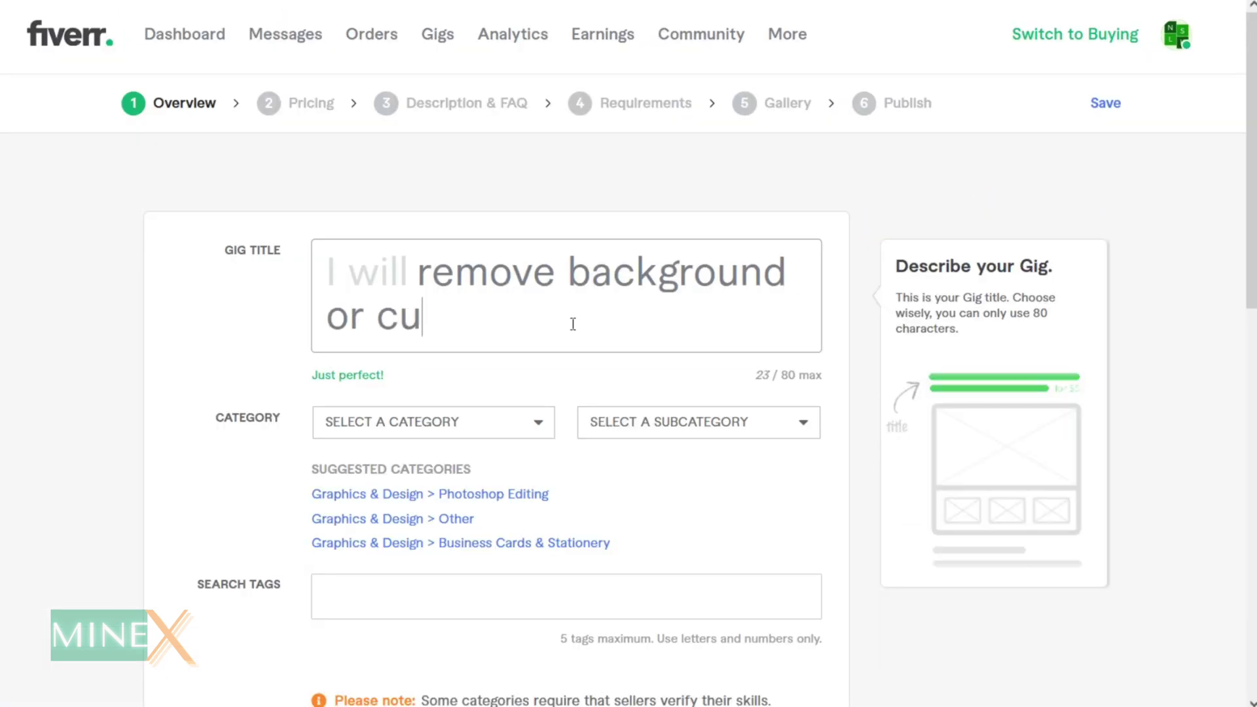
text(t out images fast)
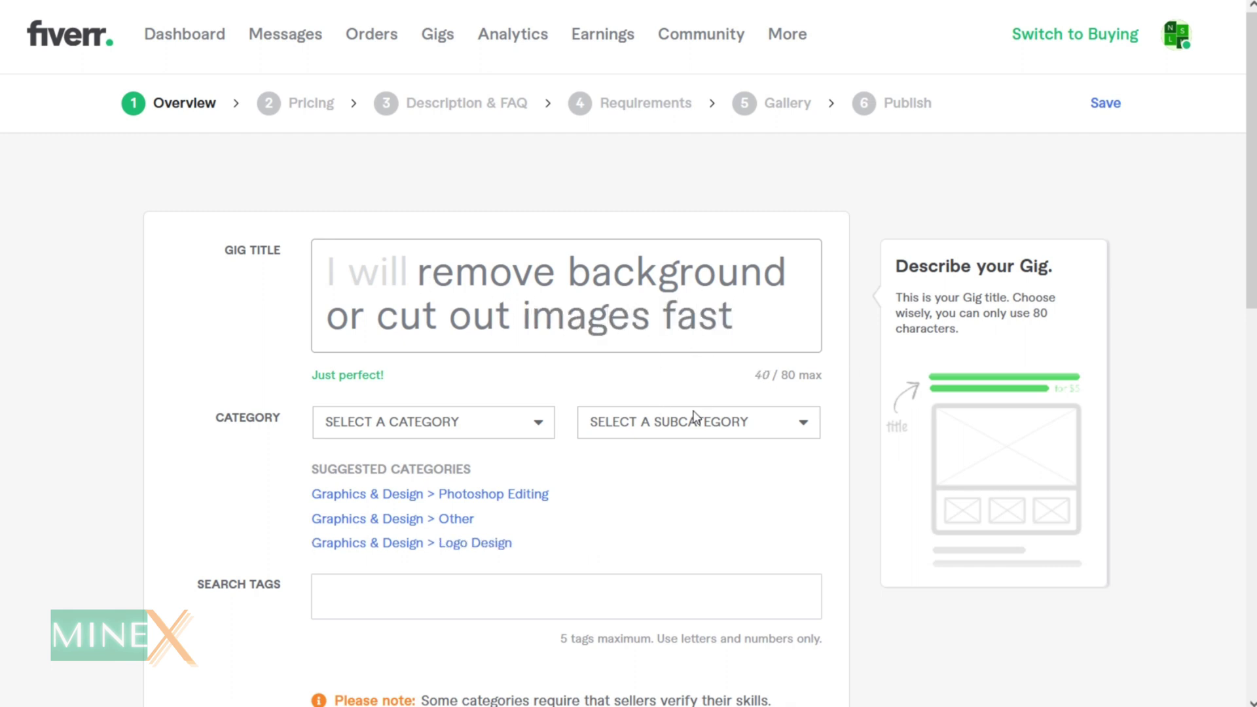
Set the category to Graphics & Design > Photoshop Editing and choose Background Removal as the editing type
scroll(655, 471, down, 4)
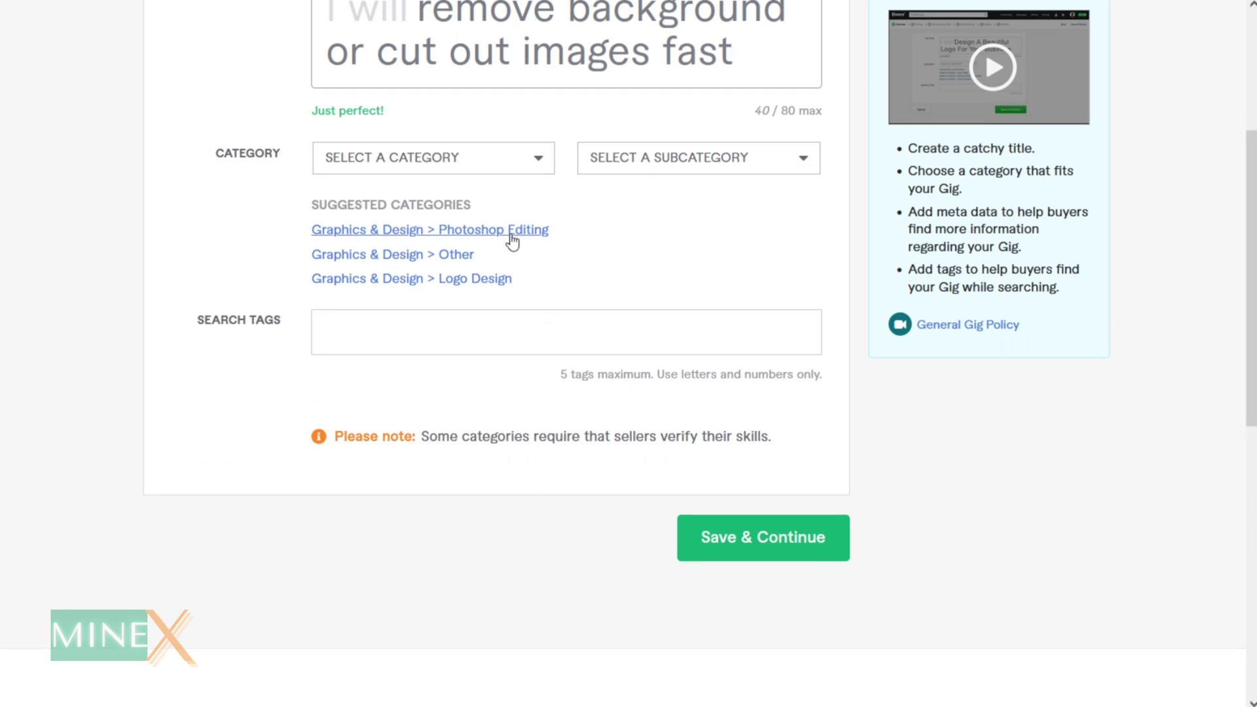
click(511, 230)
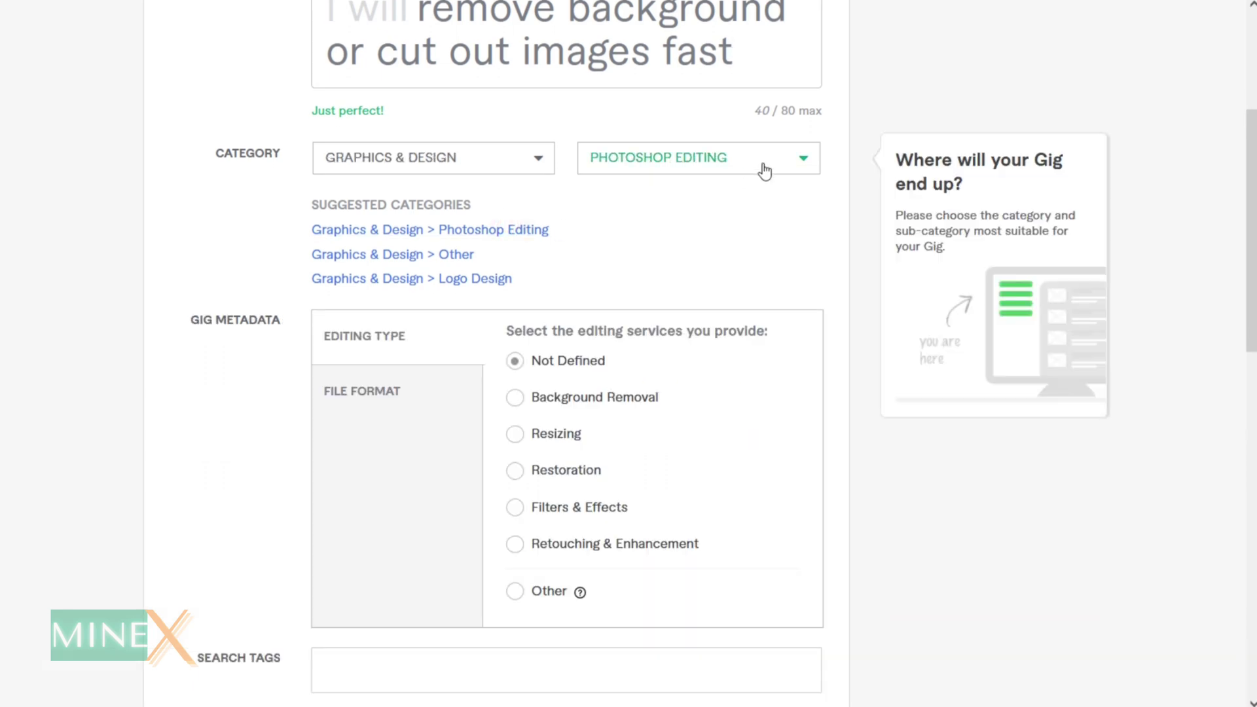
scroll(543, 478, down, 3)
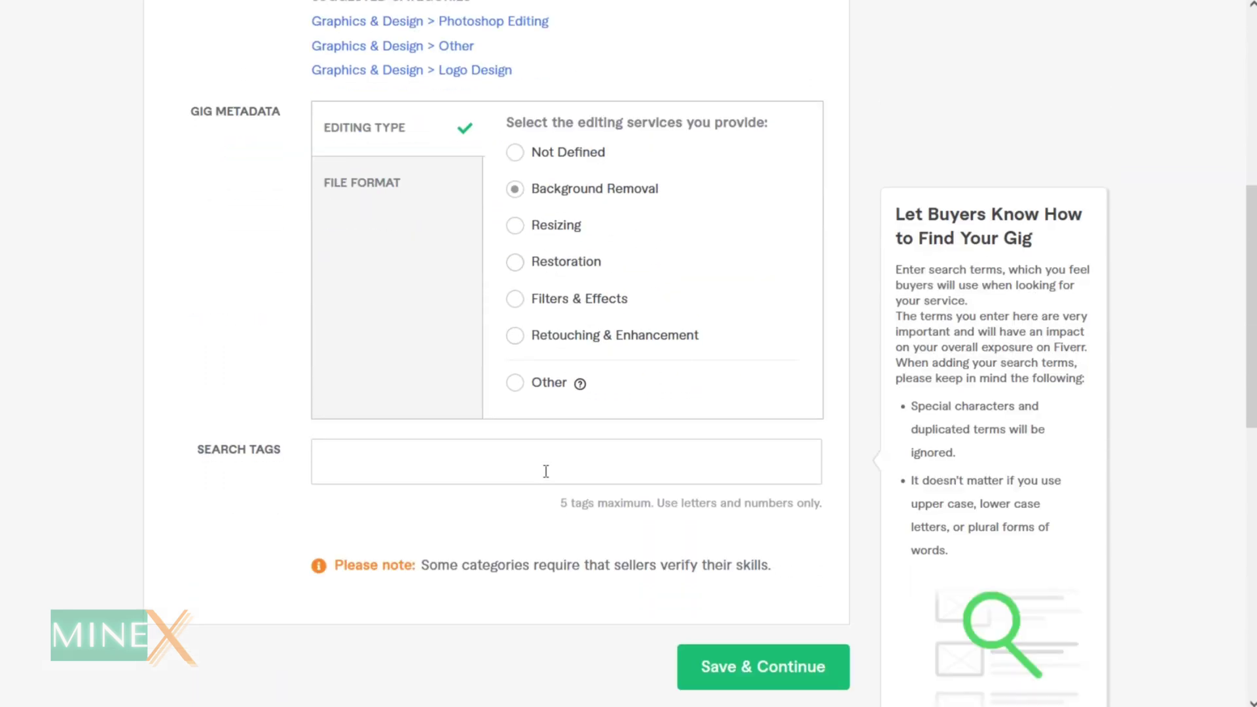
scroll(563, 328, up, 3)
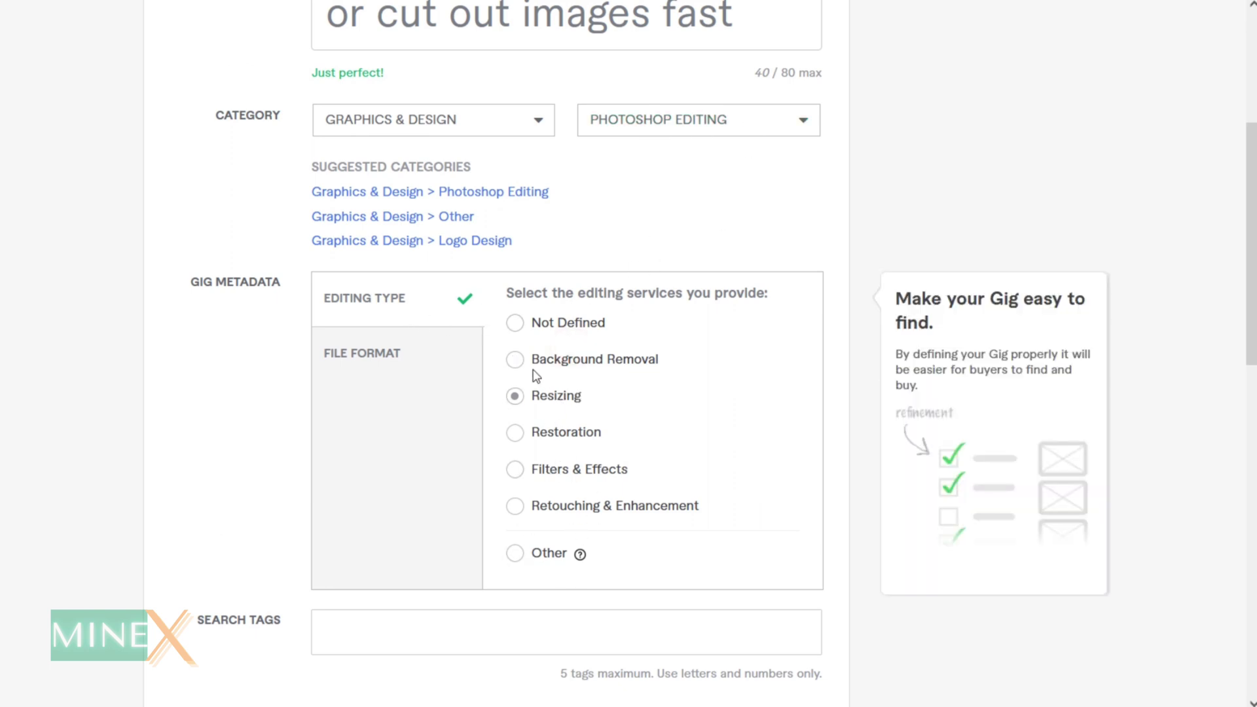
Select JPEG, PDF and PNG as the file formats provided with the gig
click(405, 371)
click(514, 344)
scroll(533, 402, down, 3)
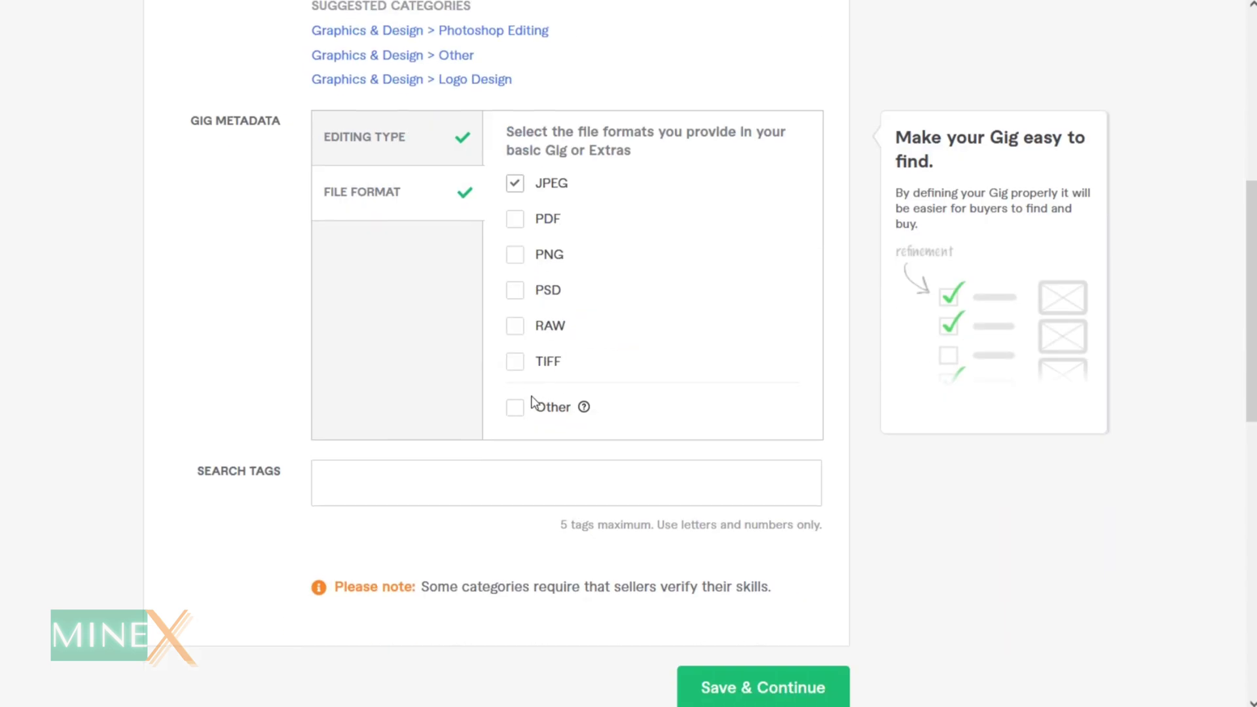
click(516, 221)
scroll(523, 390, down, 3)
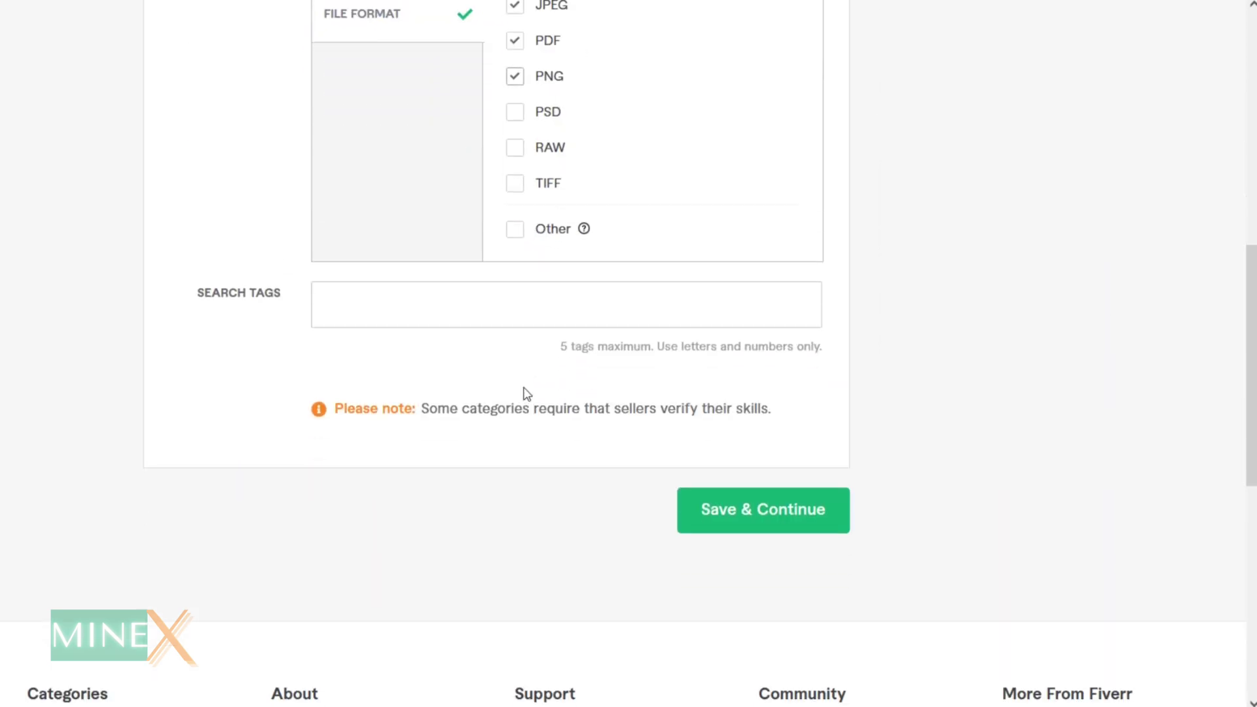
click(517, 232)
click(516, 232)
scroll(517, 233, up, 3)
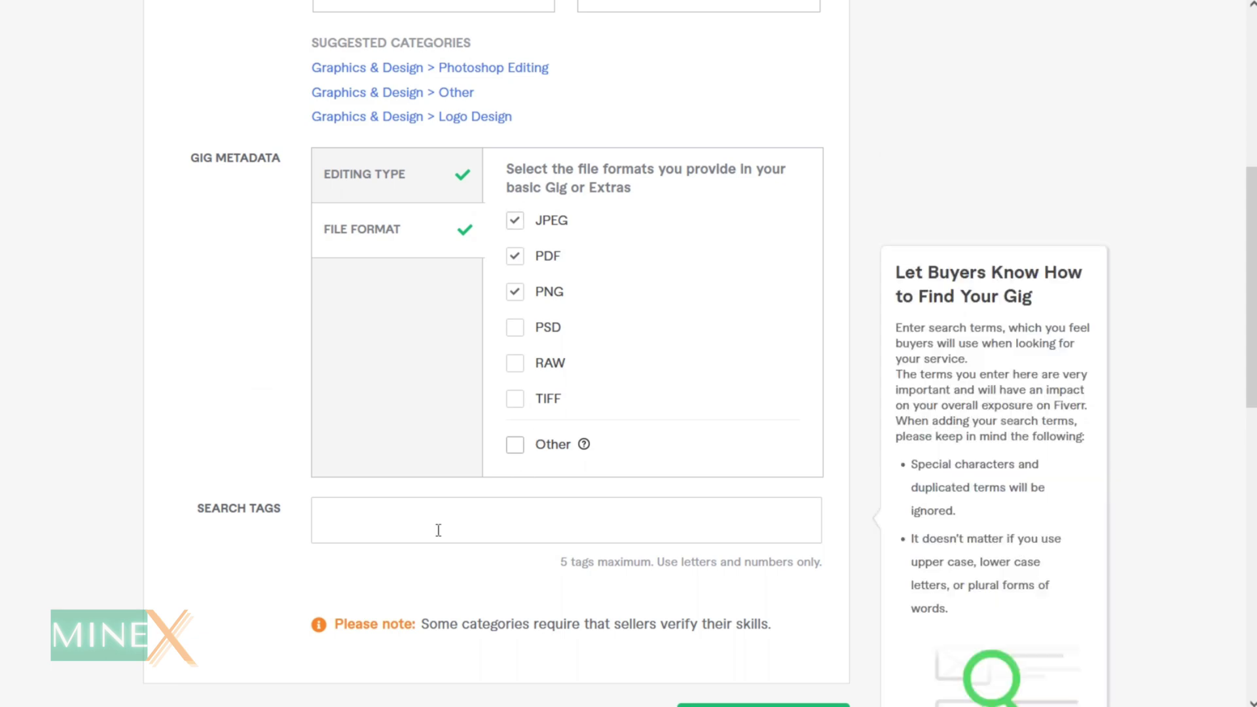
click(515, 329)
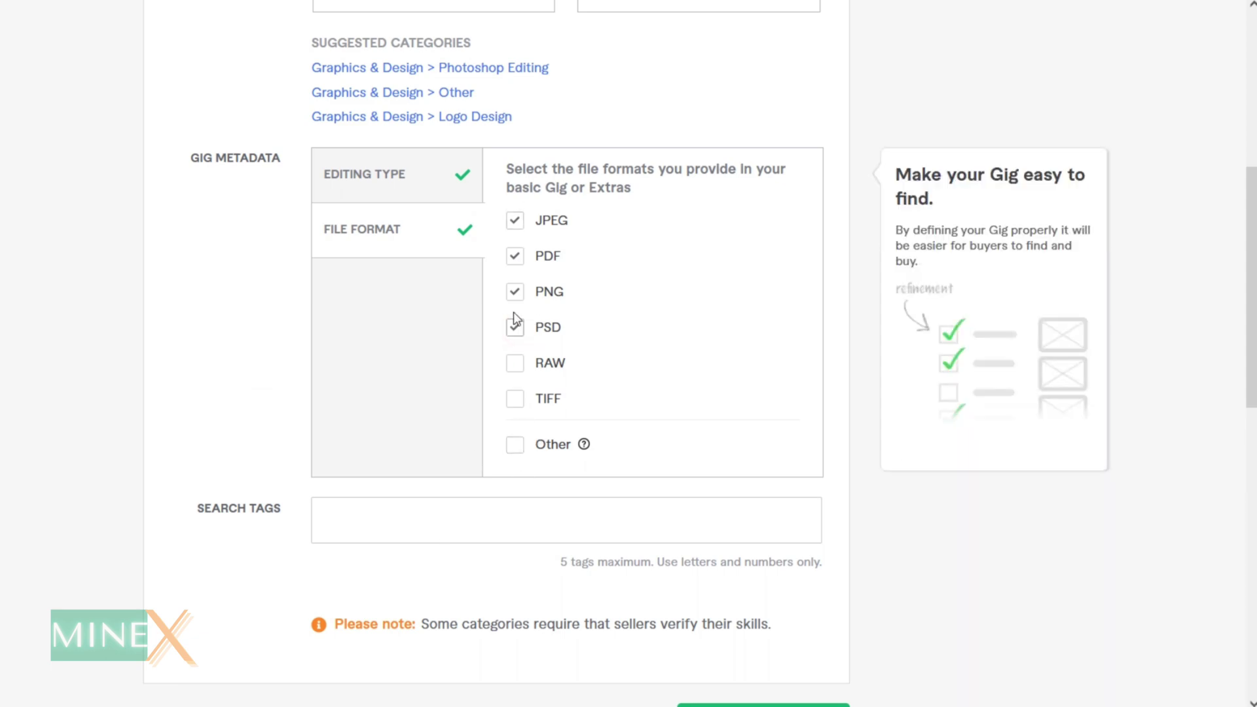
scroll(479, 491, down, 3)
Add the search tags "remove background", copied from the keyword list in the document, and "cut out"
click(465, 316)
scroll(570, 386, up, 8)
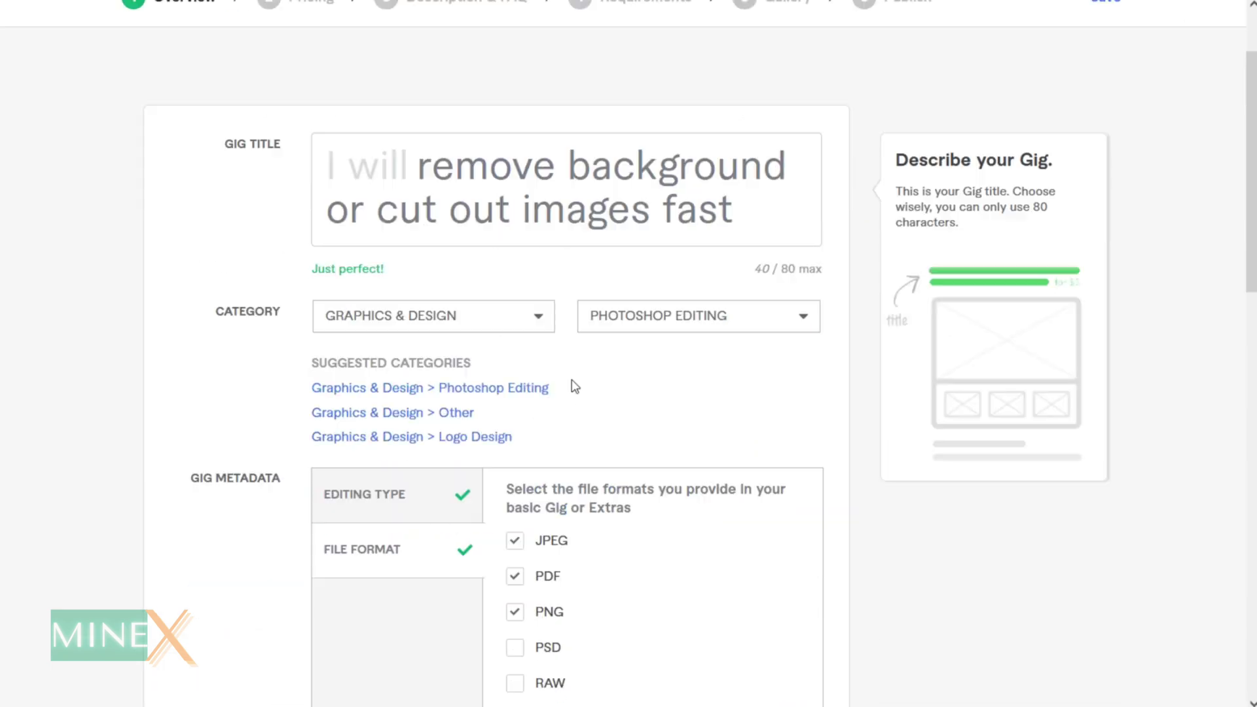
scroll(570, 386, down, 10)
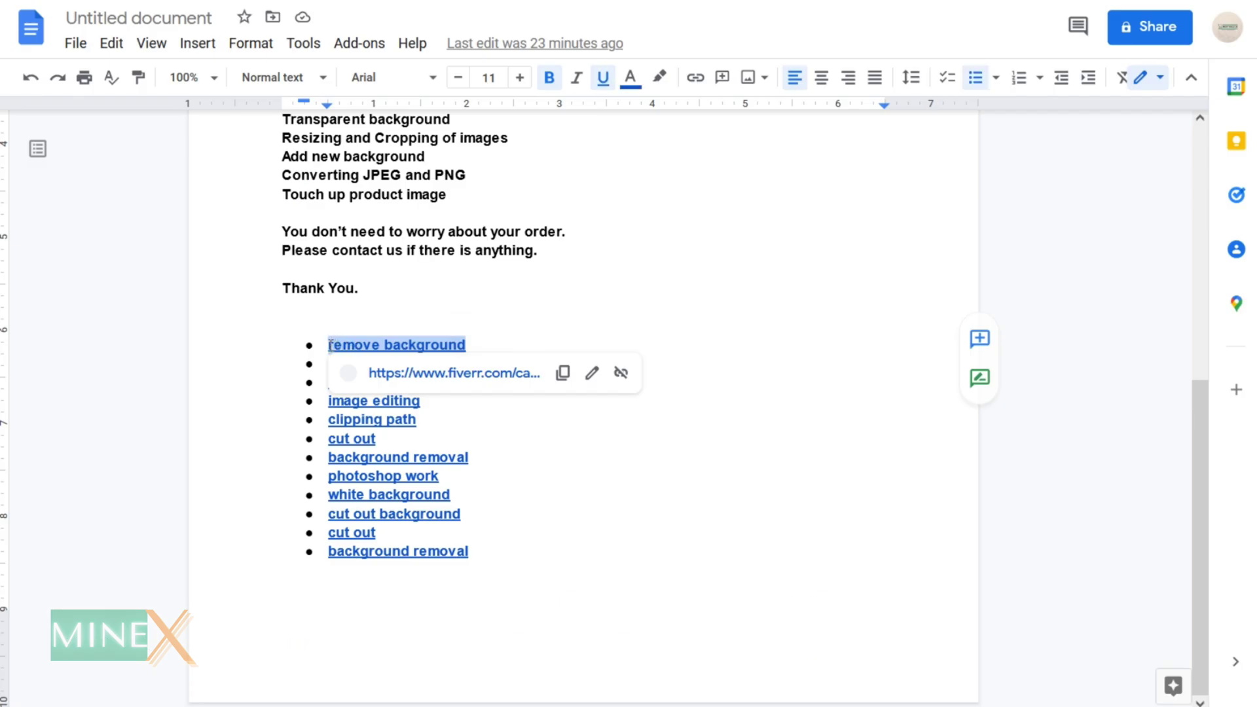
right_click(330, 345)
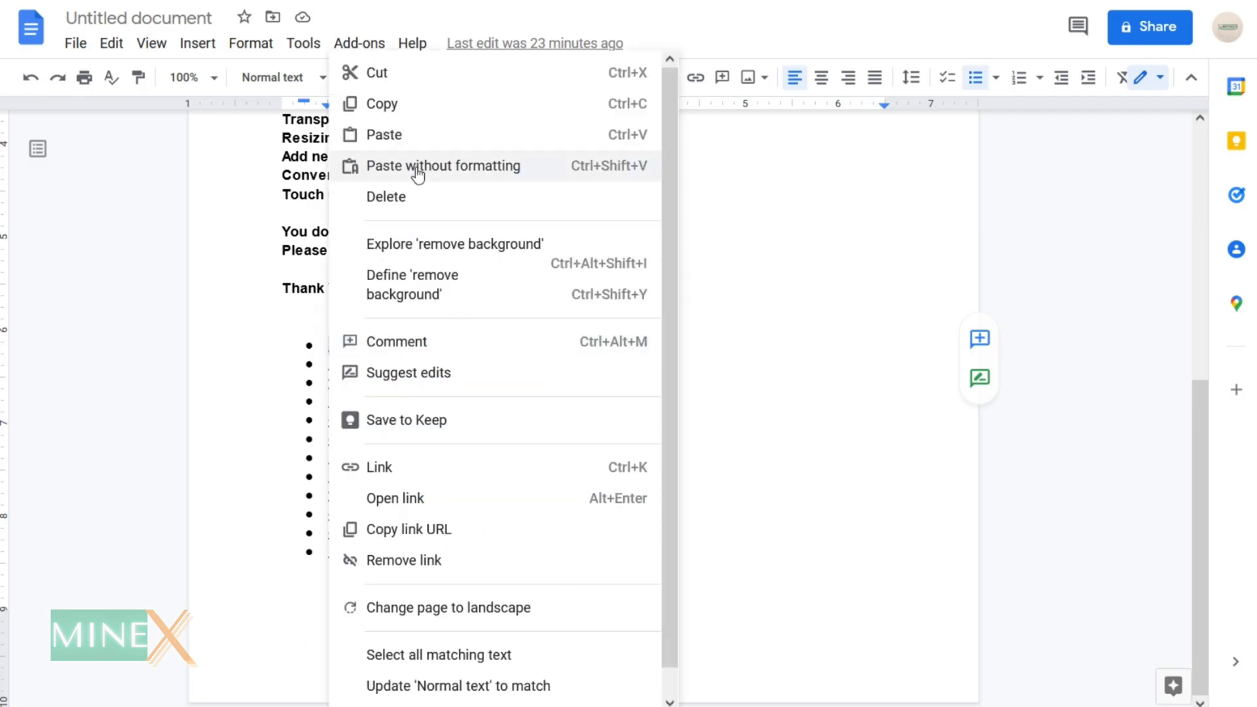
click(386, 101)
key(ctrl+v)
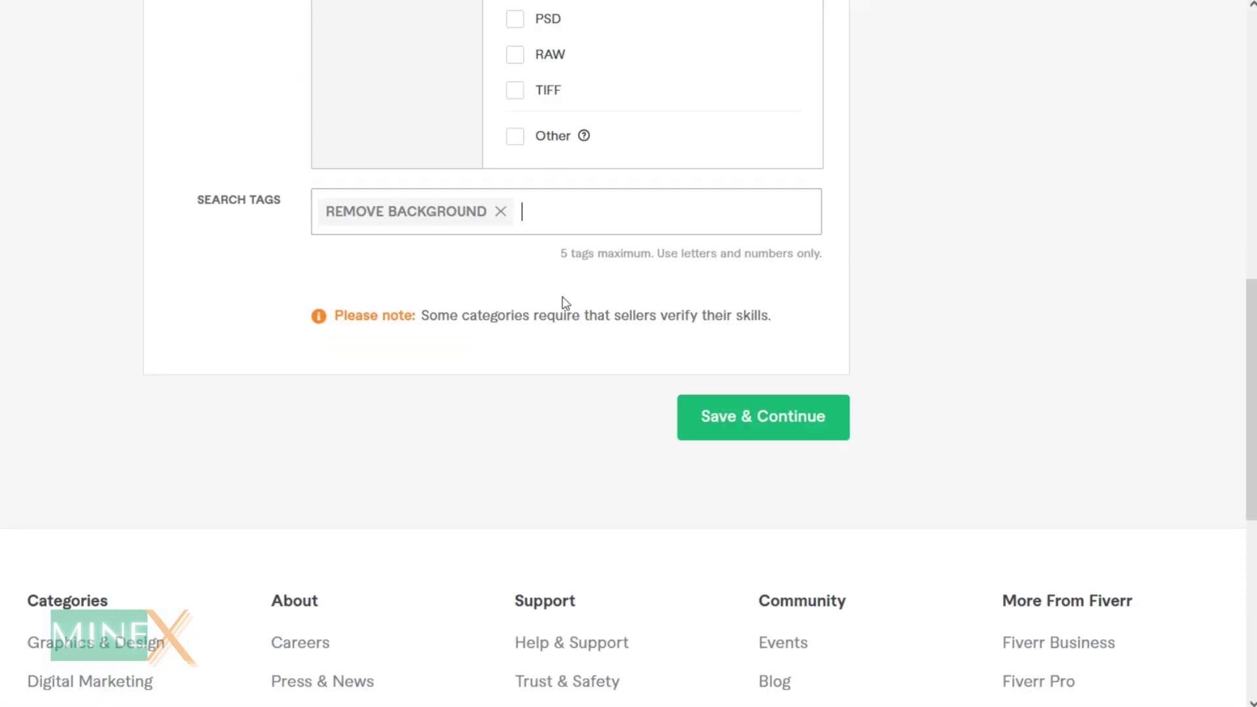
text(cut out)
key(Return)
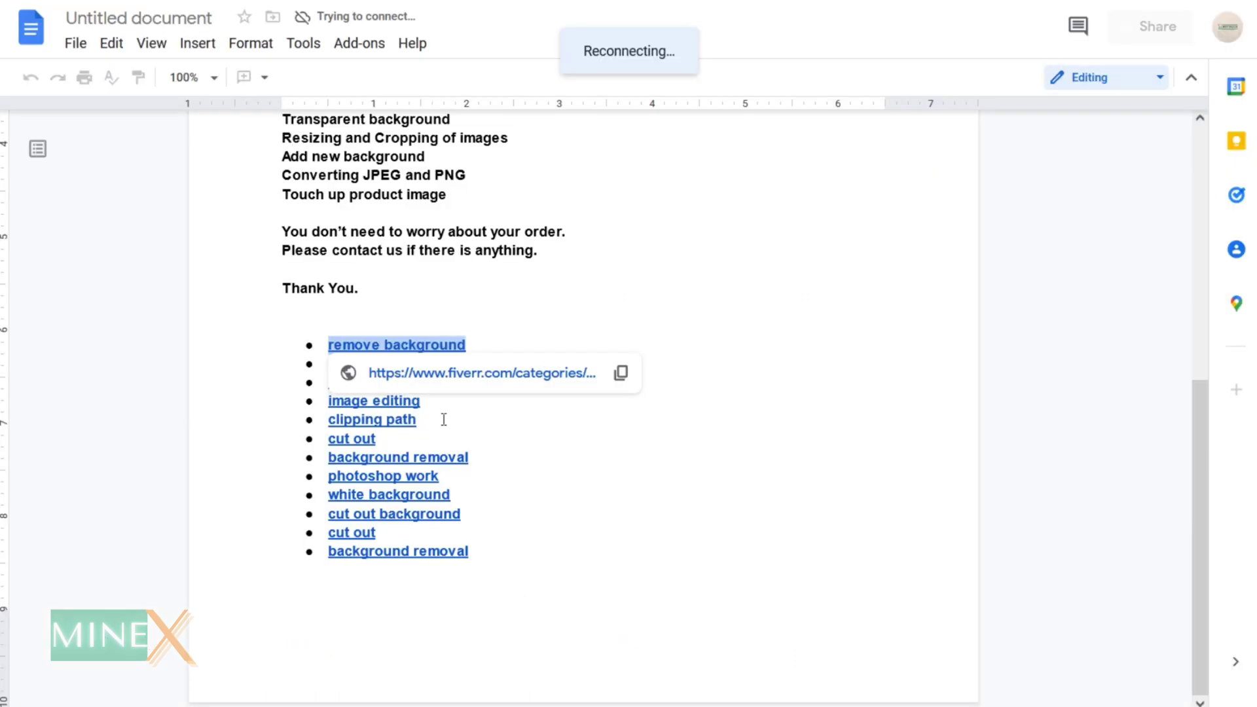
Add "clipping path", "background removal" and "white background" from the document's keyword list as the remaining search tags
drag(440, 423, 330, 420)
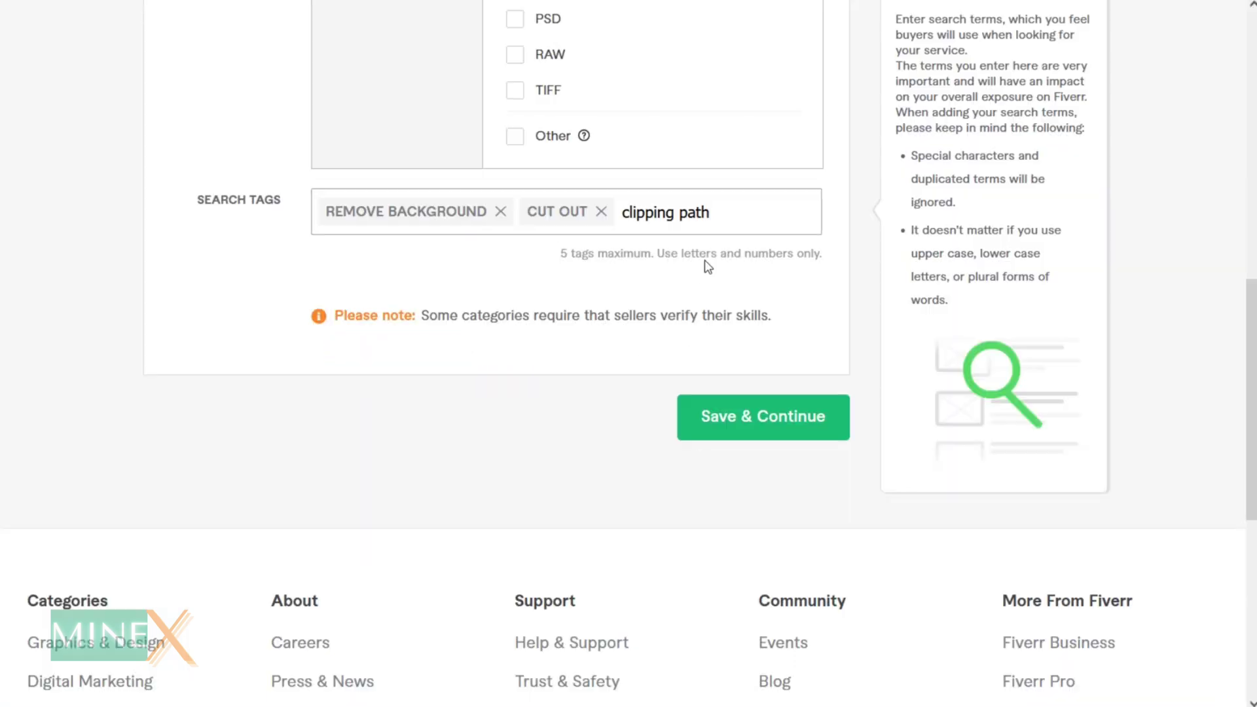
key(Return)
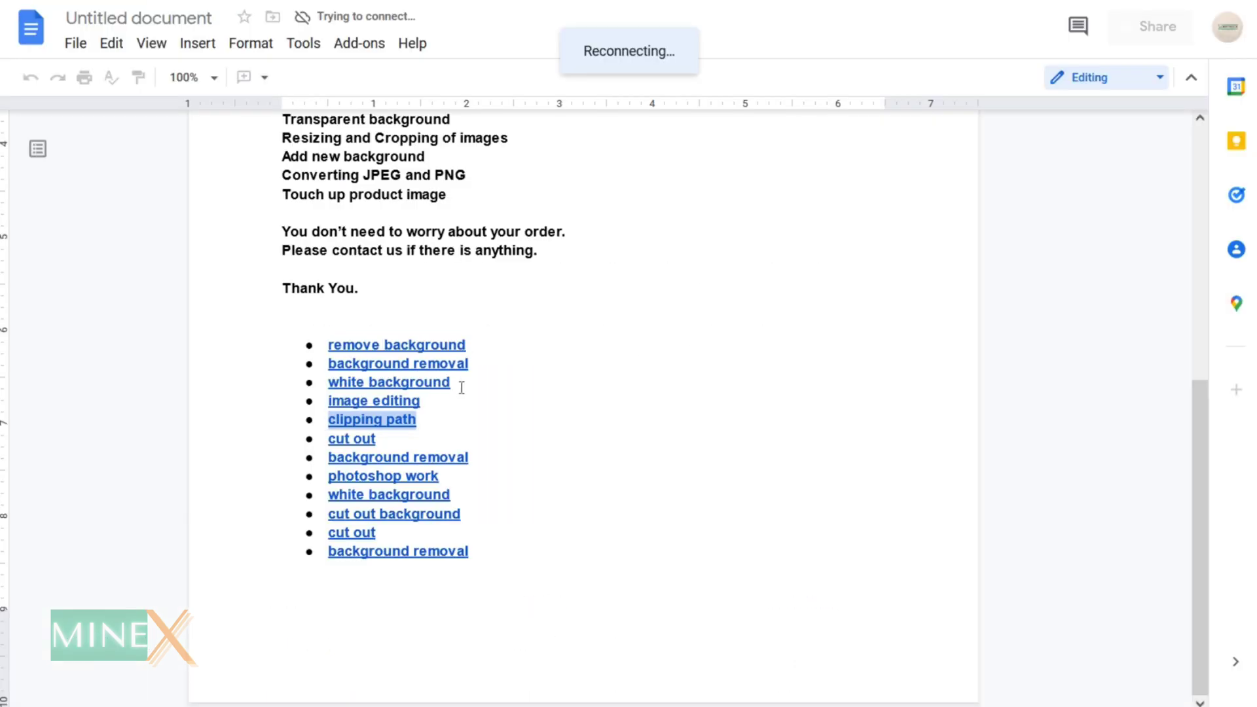
drag(472, 366, 329, 364)
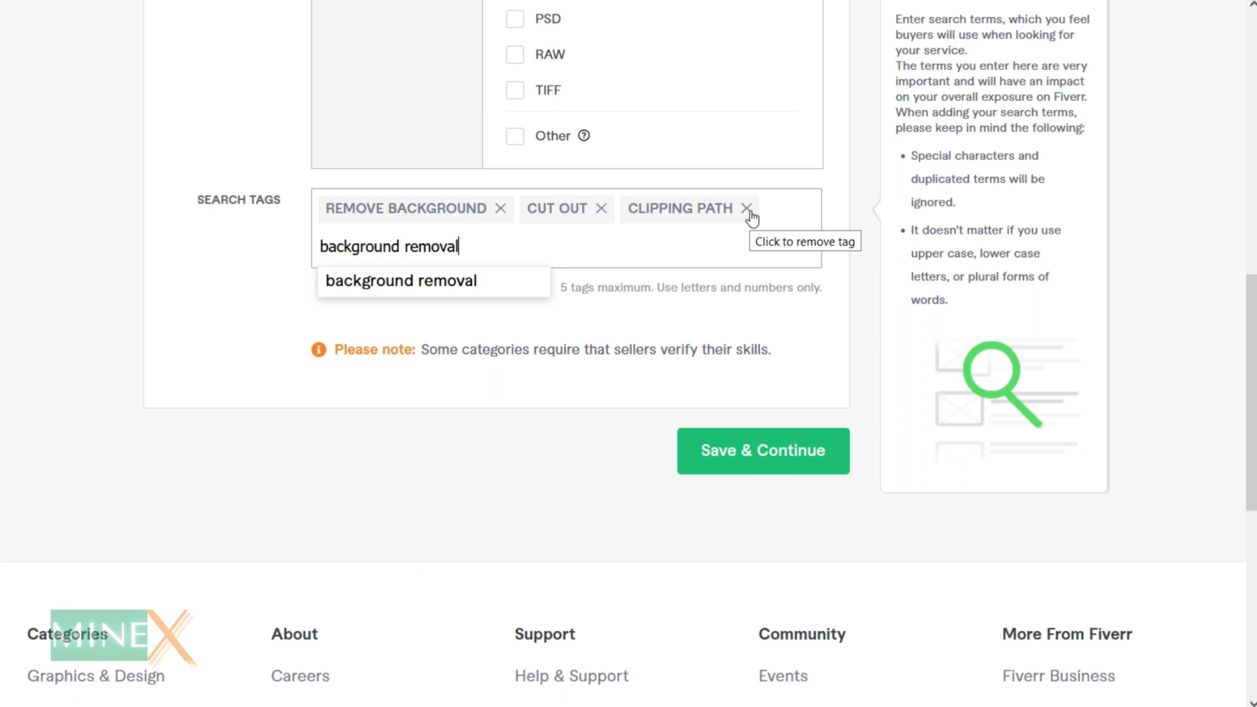
key(Return)
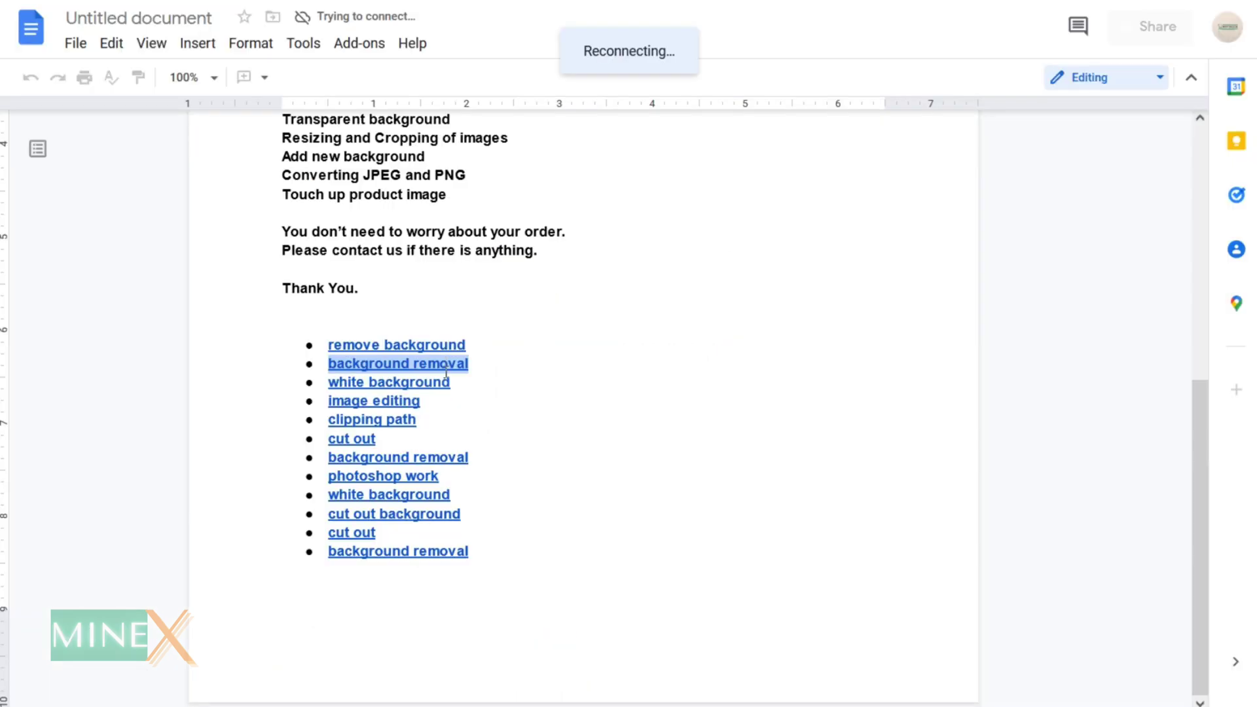
drag(451, 382, 328, 382)
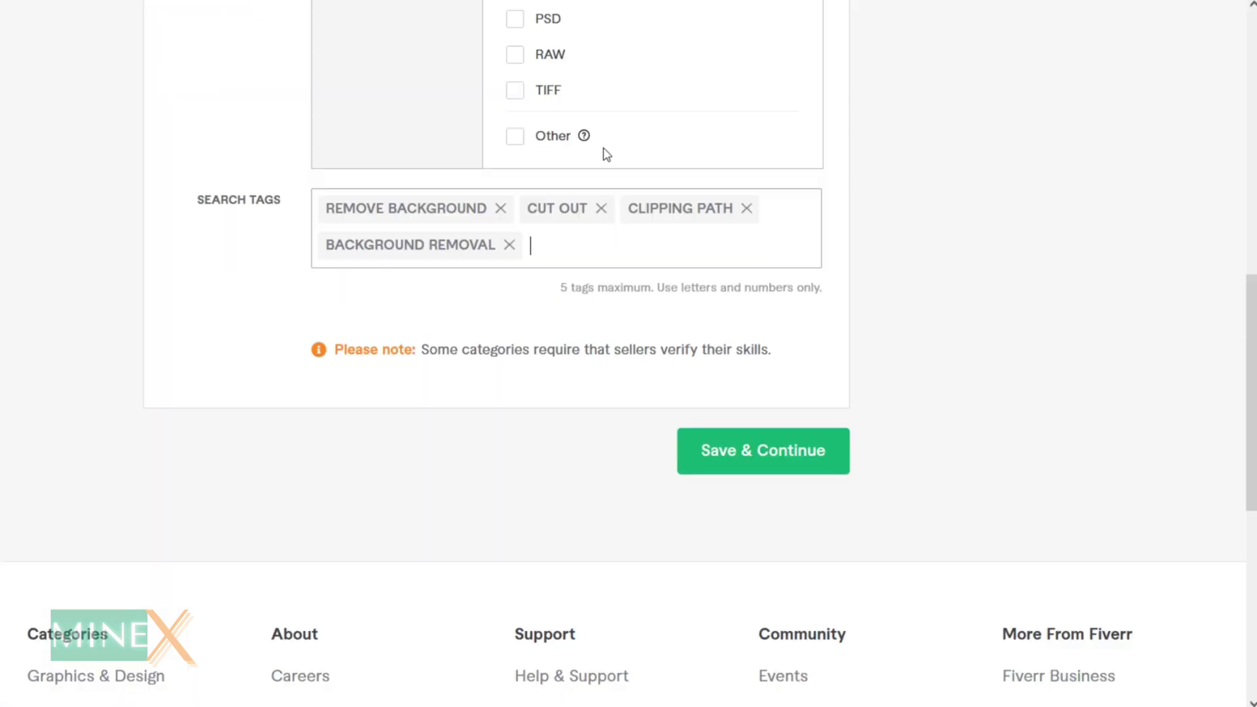
key(ctrl+v)
key(Return)
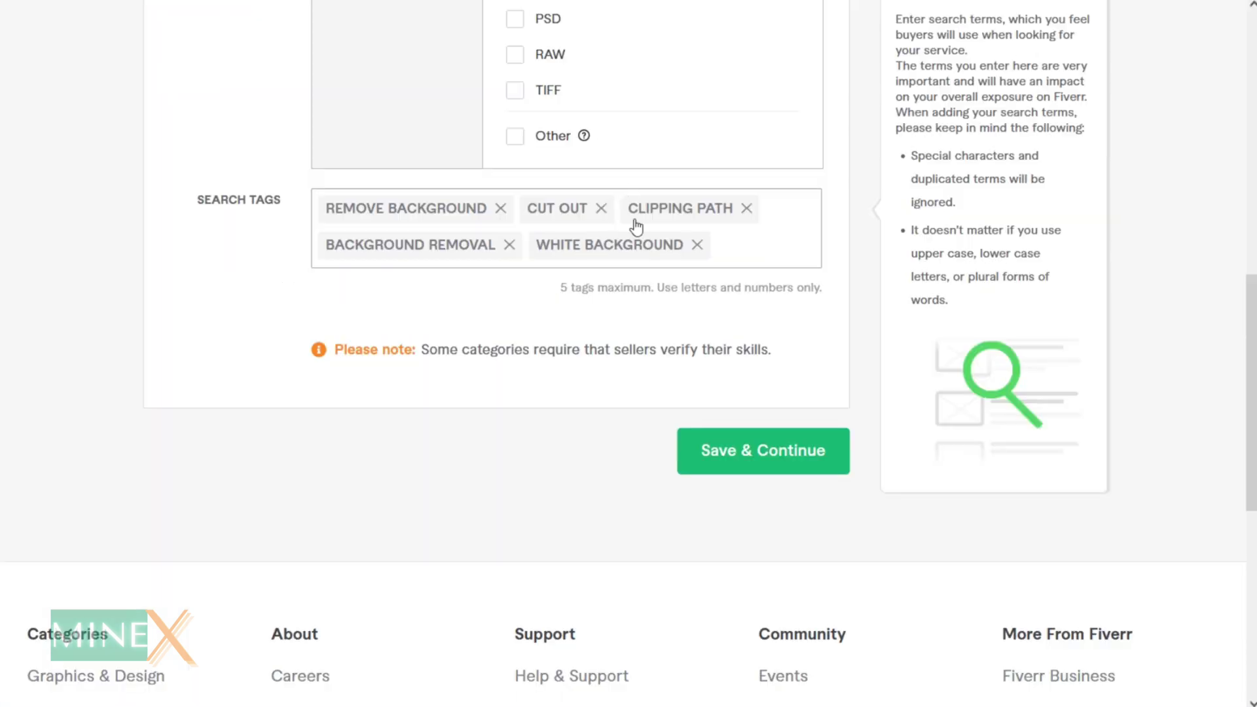
Save the gig overview and continue to the pricing stage
scroll(868, 284, up, 4)
scroll(868, 283, down, 8)
click(790, 199)
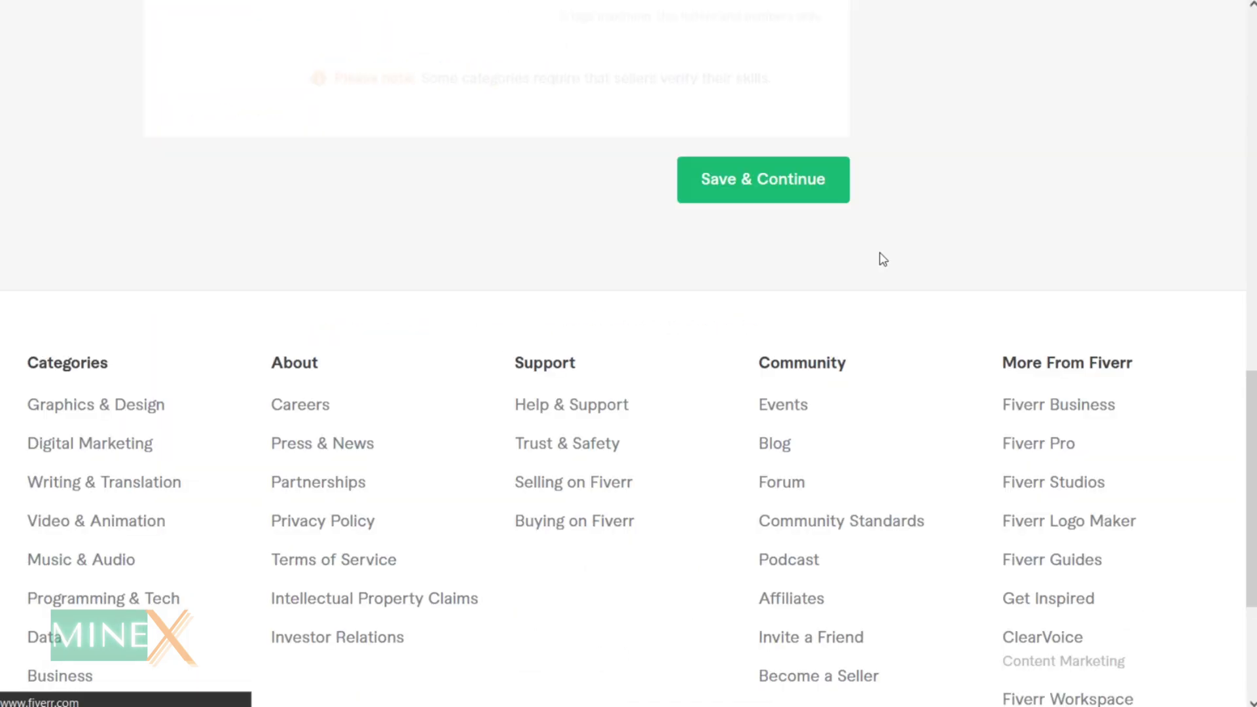
Set the delivery time to 1 day for the Basic and Standard packages and 2 days for the Premium package
scroll(546, 240, down, 4)
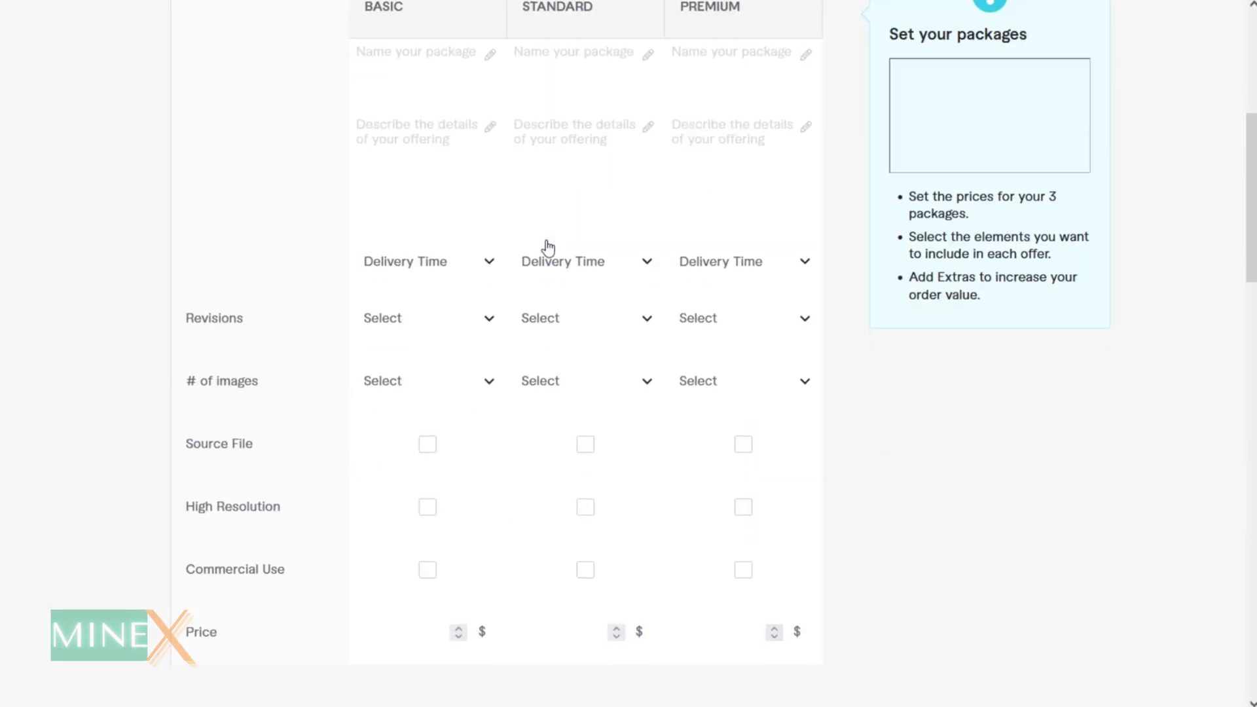
scroll(483, 222, up, 2)
scroll(458, 379, down, 2)
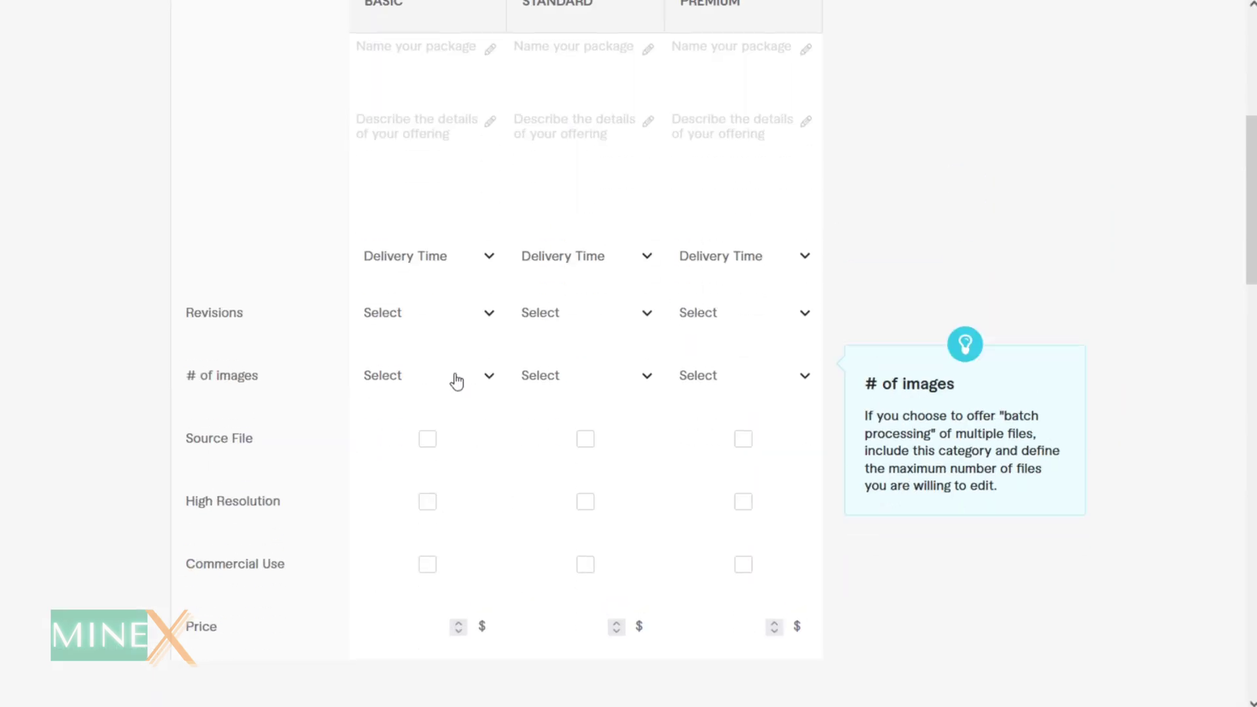
click(472, 254)
click(448, 393)
click(589, 257)
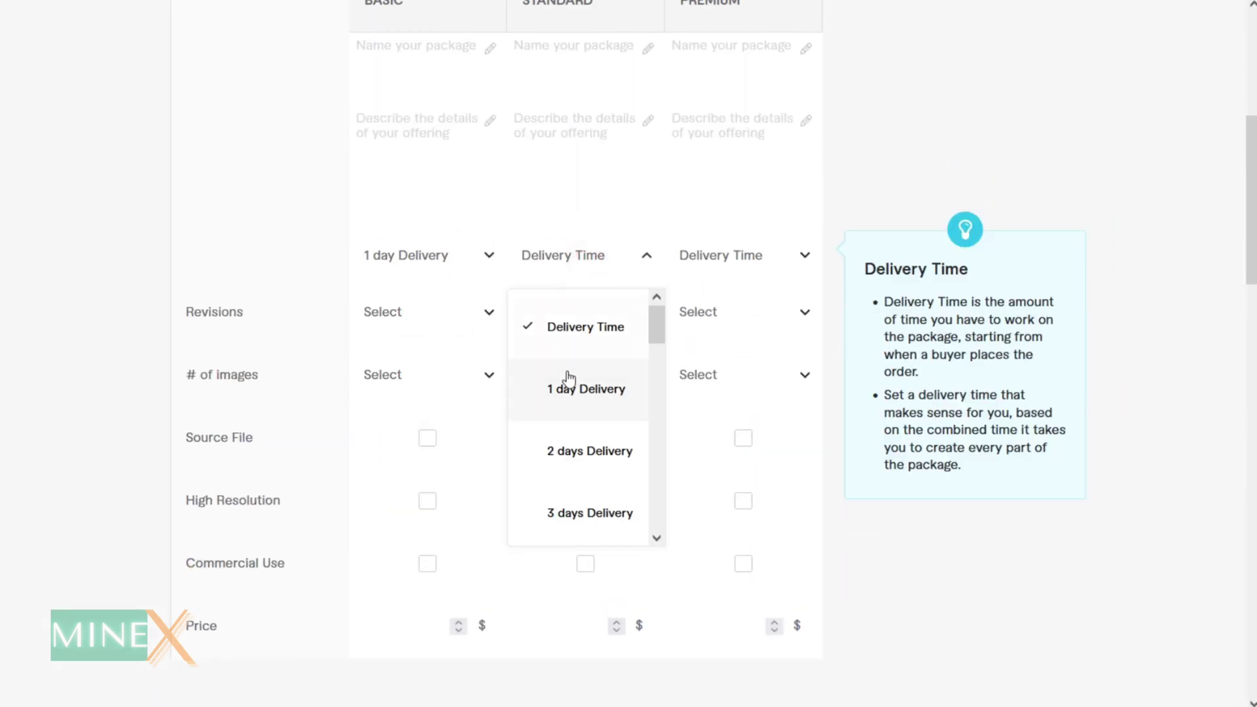
click(589, 389)
click(733, 262)
click(721, 461)
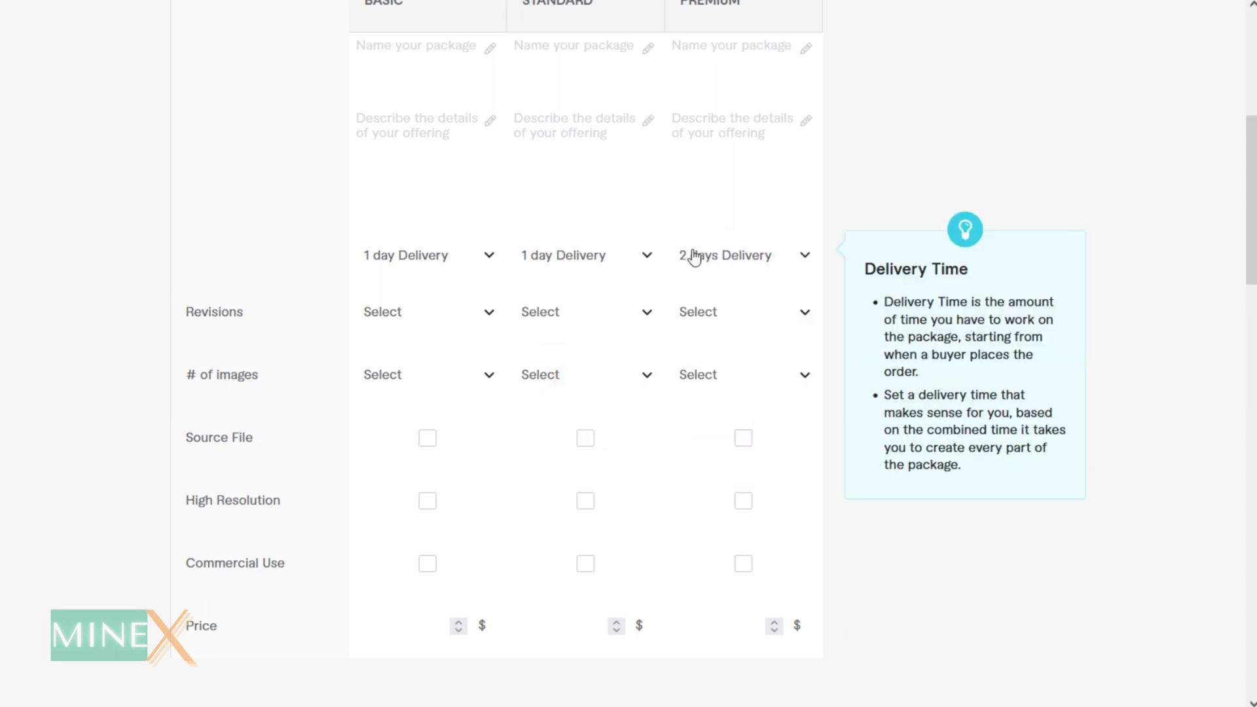
Set the revisions to unlimited for the Basic, Standard and Premium packages
scroll(694, 254, up, 2)
scroll(435, 376, down, 3)
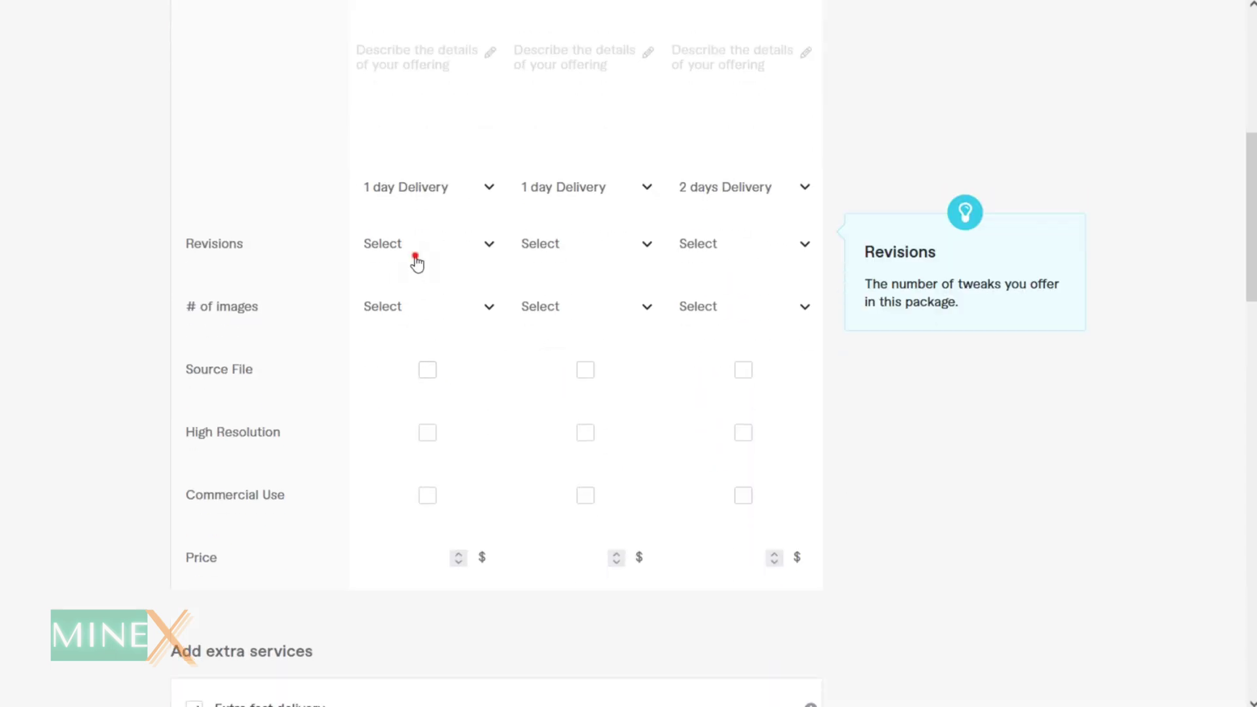
click(415, 254)
scroll(427, 426, down, 5)
click(427, 488)
click(556, 248)
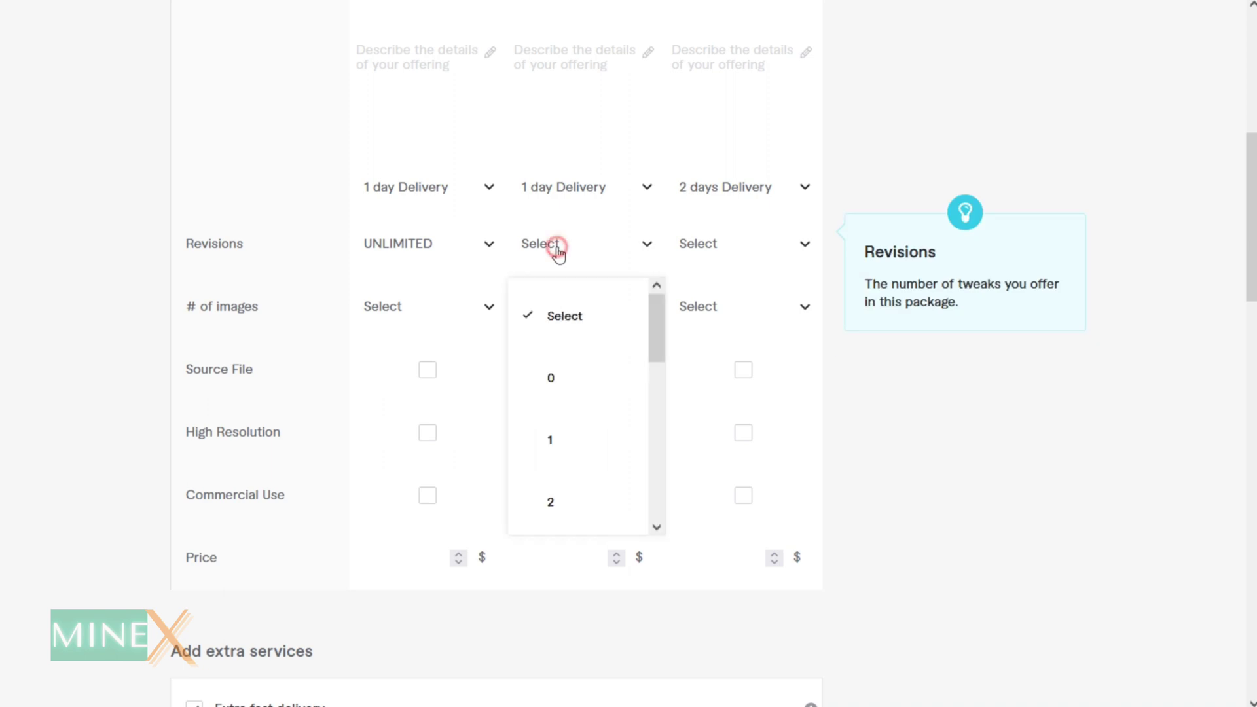
click(582, 496)
click(721, 245)
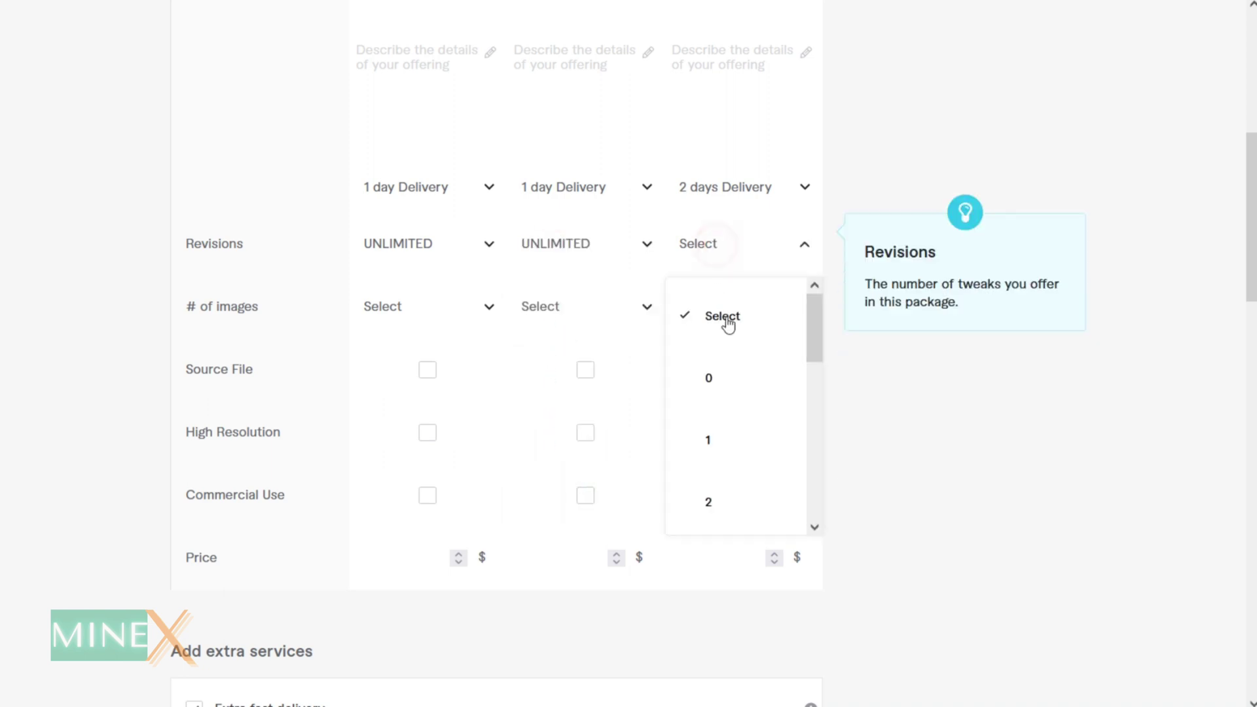
scroll(729, 426, down, 5)
click(735, 501)
Set the number of images to 10 for the Basic package and 25 for the Standard package
click(421, 308)
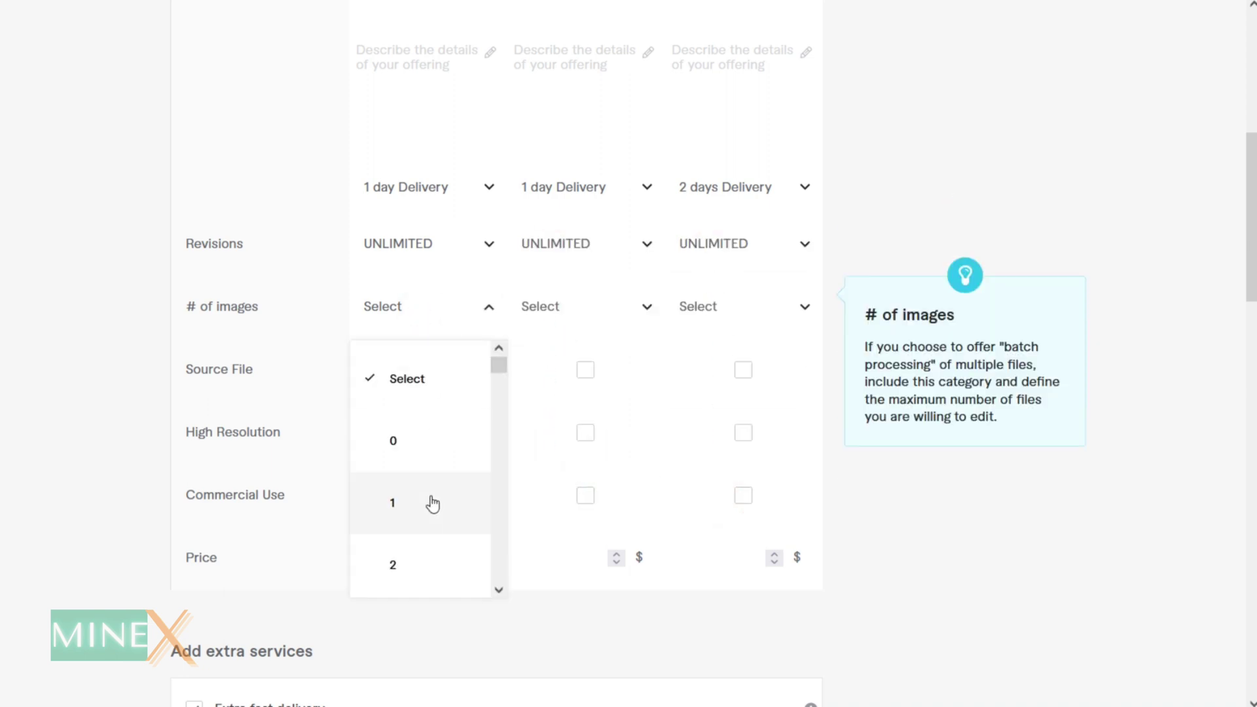
scroll(429, 458, down, 2)
click(422, 432)
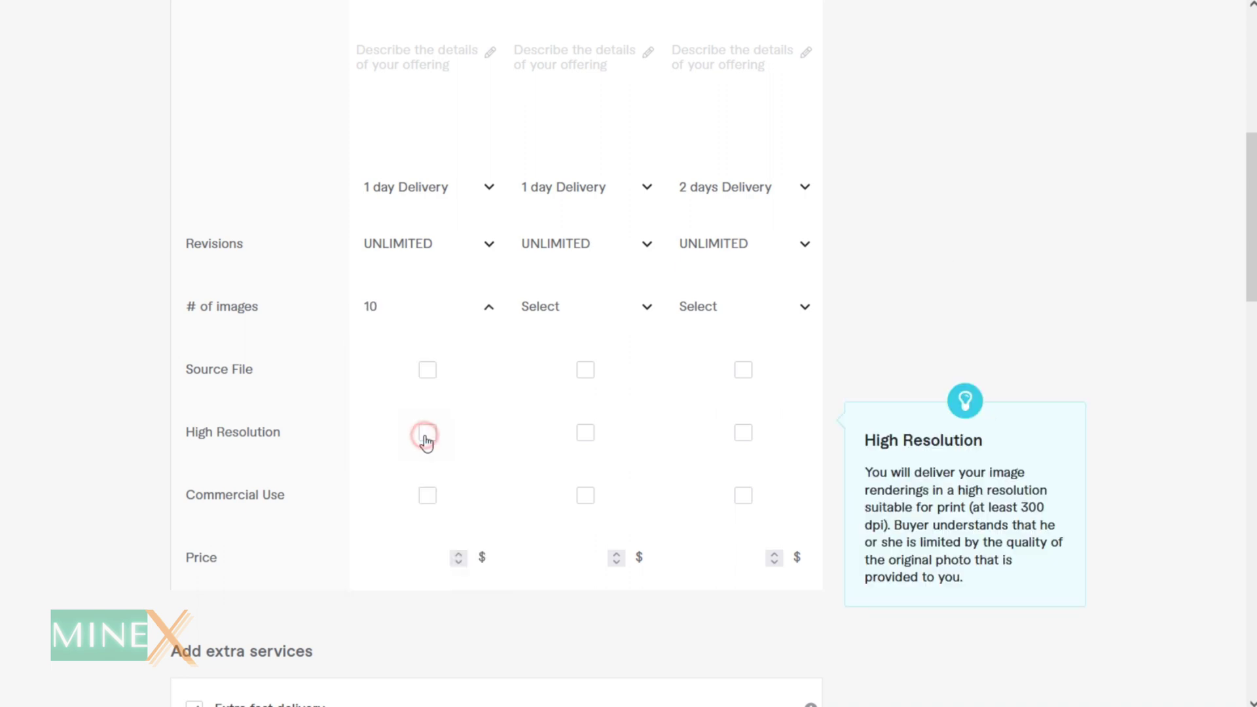
click(607, 324)
scroll(609, 523, down, 2)
scroll(610, 523, down, 6)
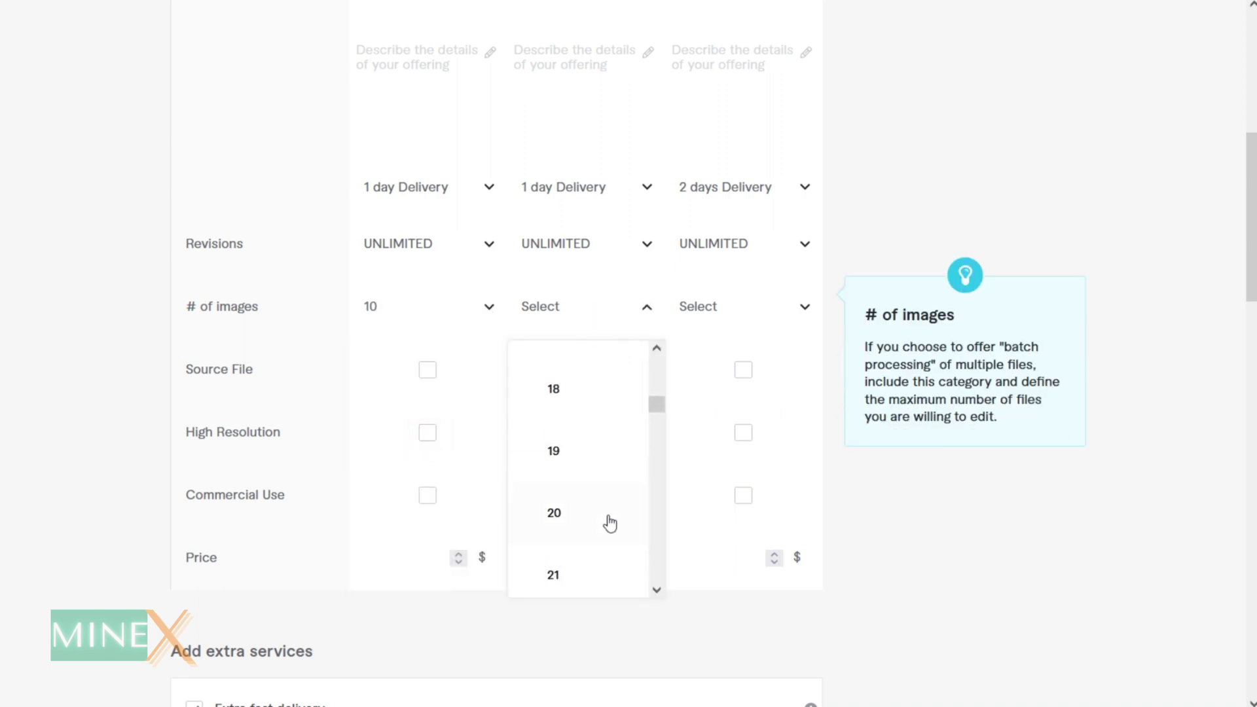
click(588, 458)
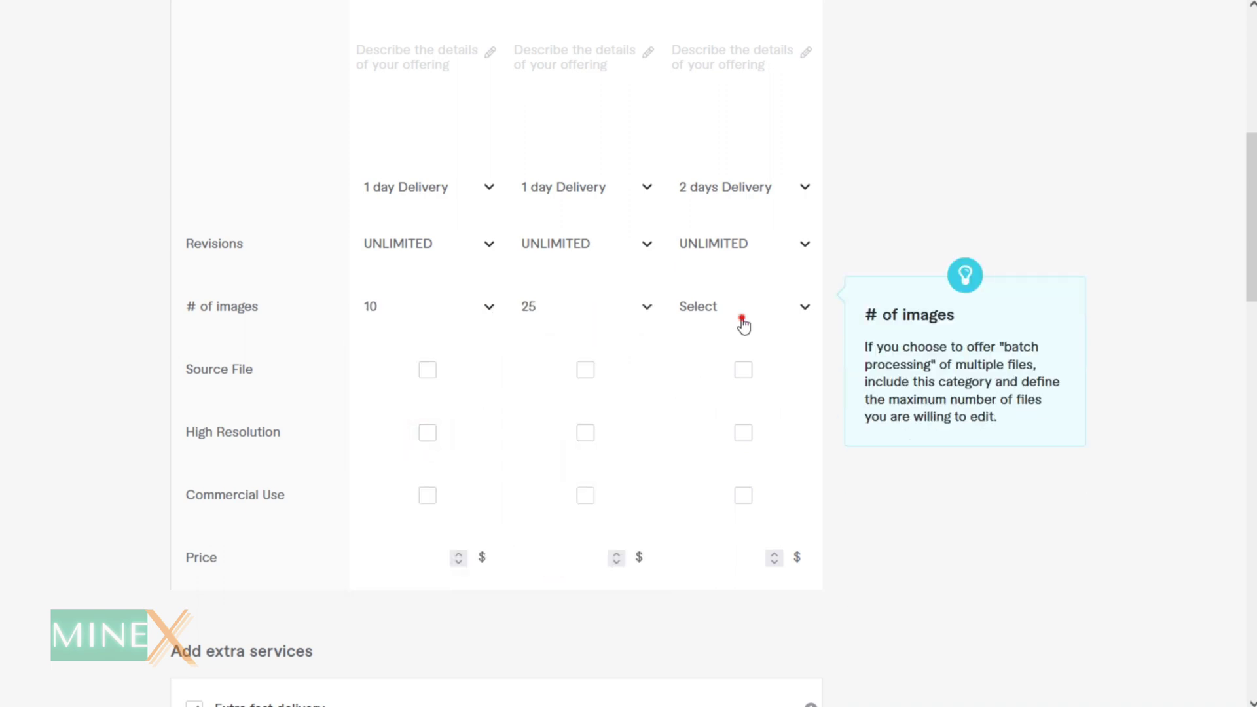
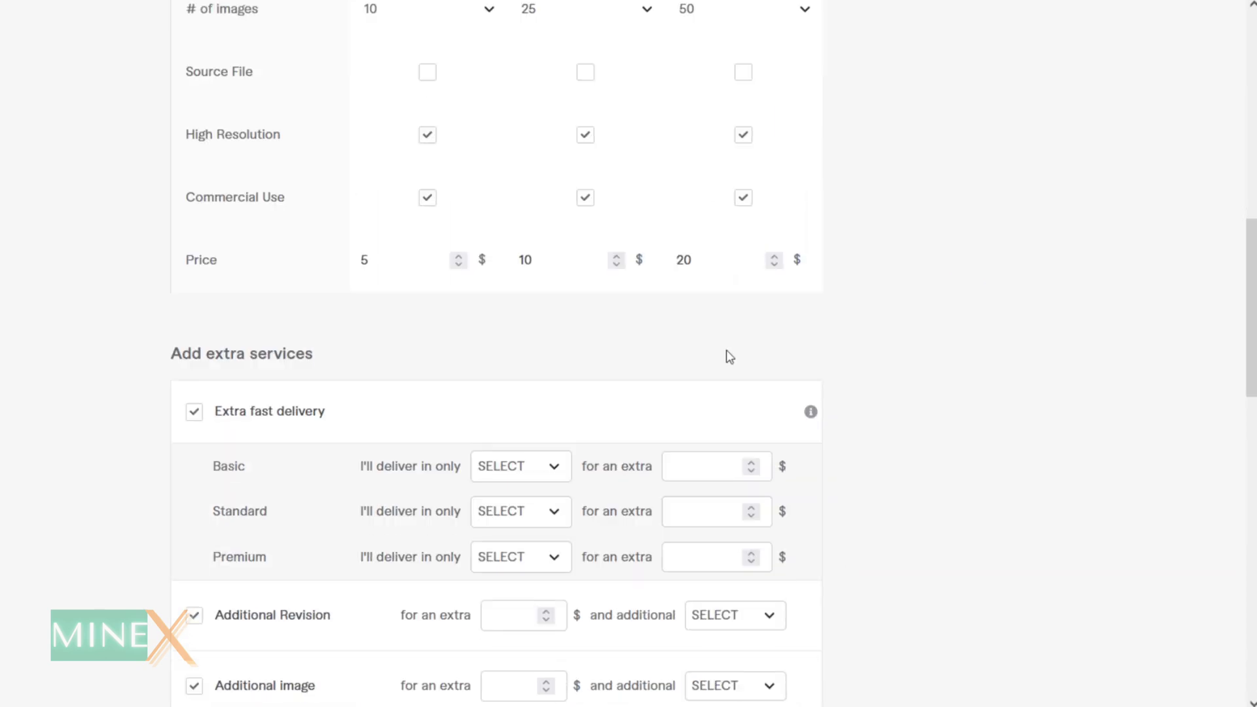
Set the Premium package's extra fast delivery to 1 day for an extra $10
scroll(727, 356, up, 2)
click(595, 494)
scroll(595, 499, up, 7)
click(413, 398)
Name the three packages Basic, Standard and Premium
scroll(413, 398, down, 15)
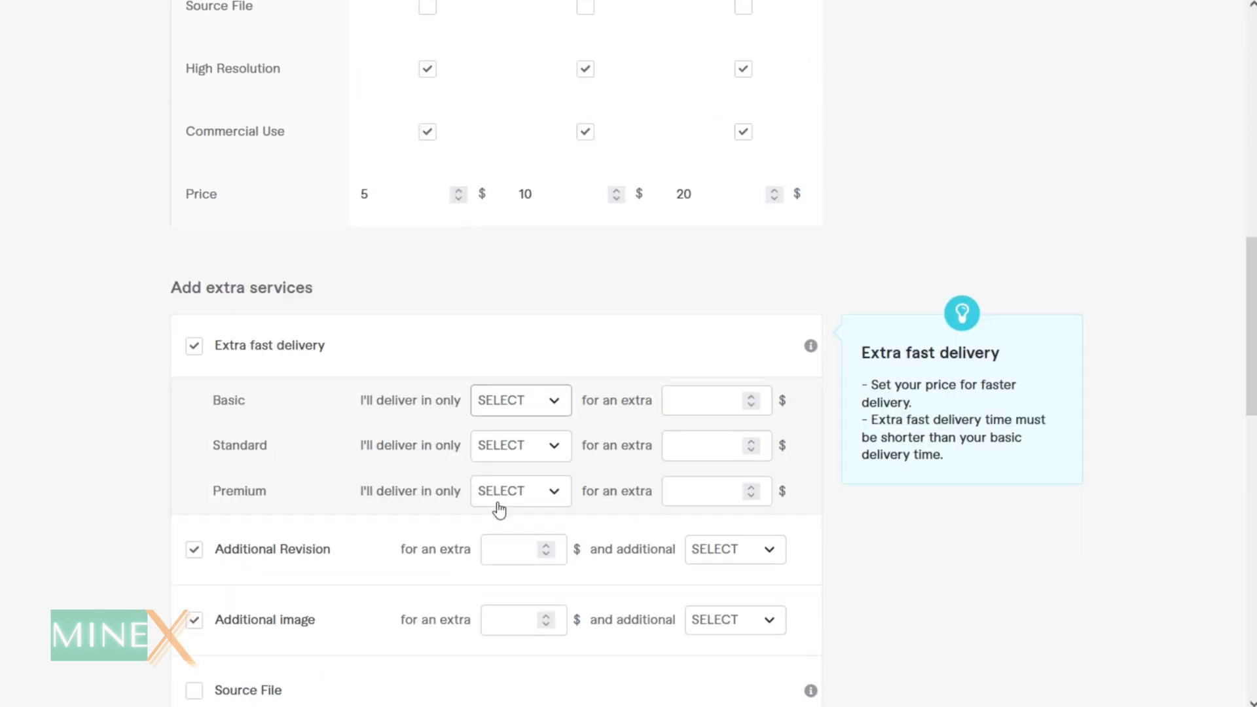
click(520, 191)
click(550, 321)
click(701, 190)
text(10)
click(943, 225)
scroll(470, 410, up, 11)
scroll(470, 415, up, 6)
scroll(463, 160, down, 5)
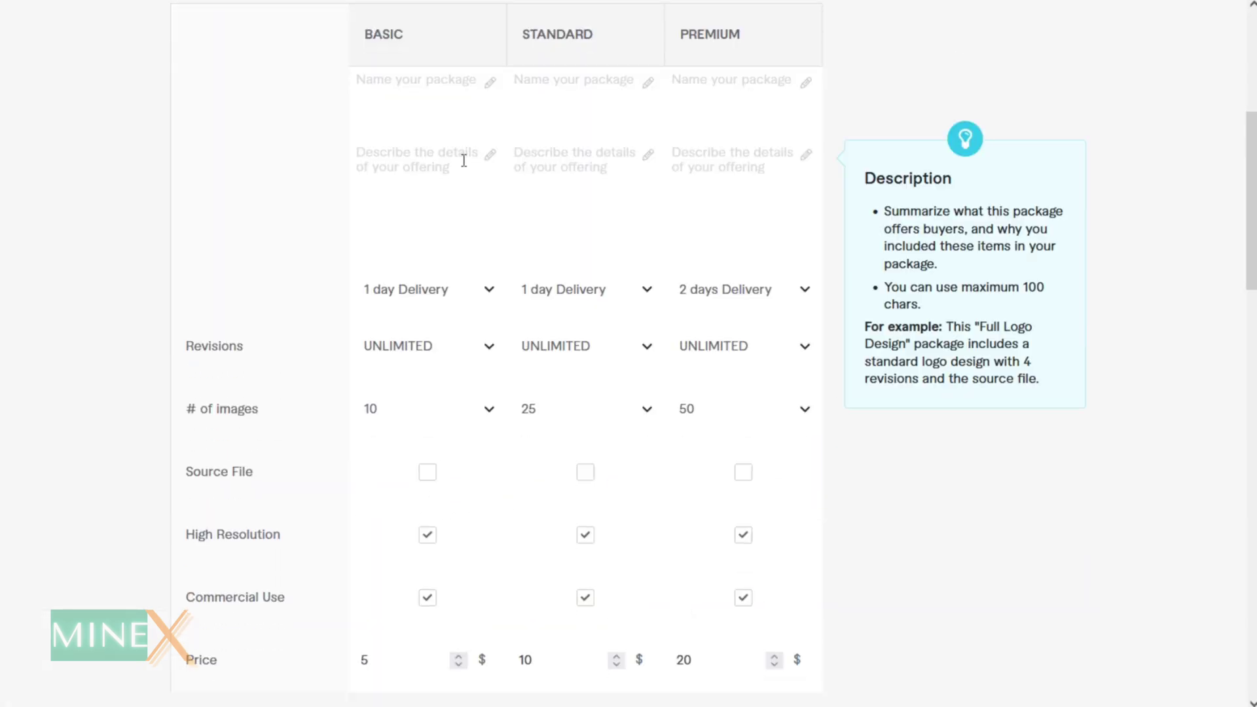
scroll(426, 281, down, 7)
scroll(426, 280, up, 8)
click(469, 61)
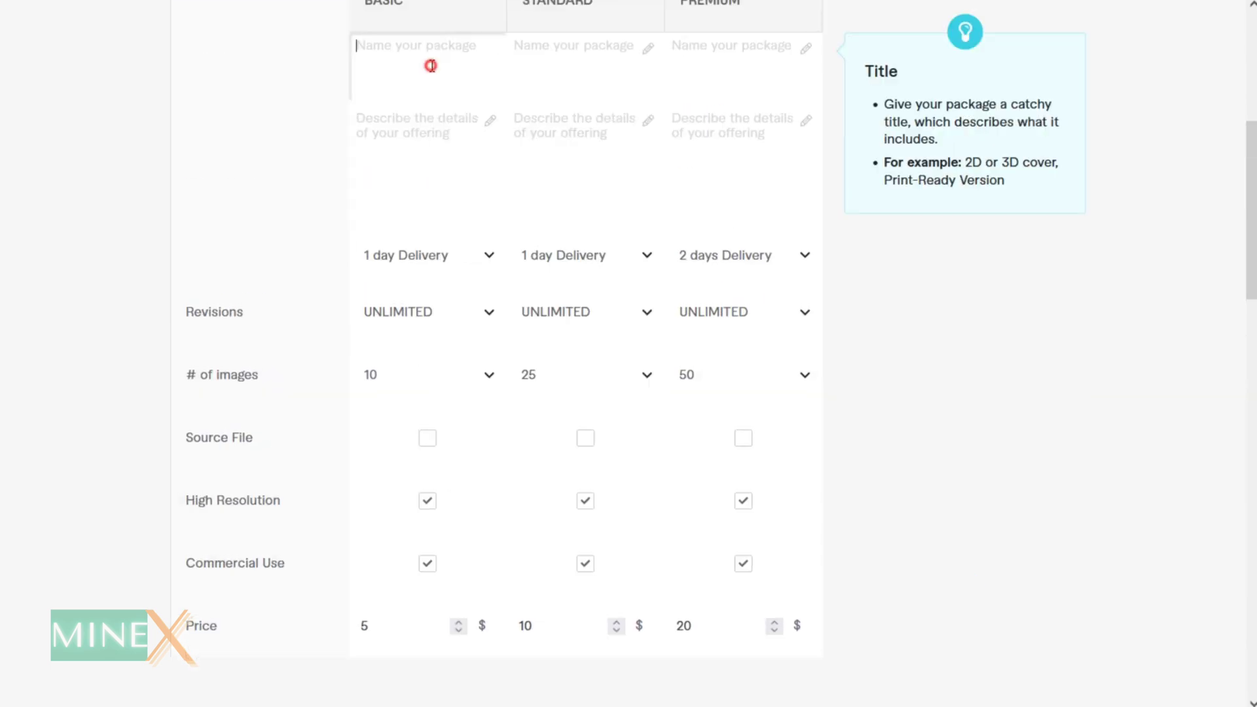
text(Ba)
scroll(439, 249, up, 4)
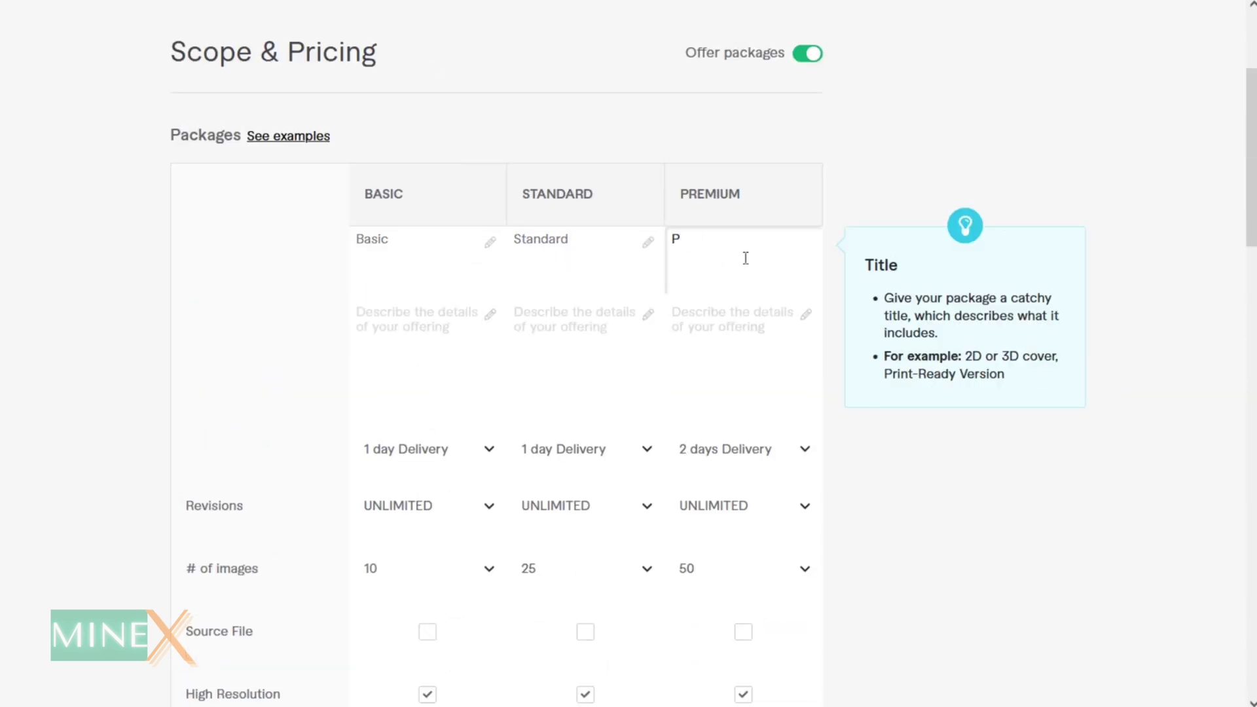
Describe the packages as "10 images + 24 hours delivery", "20 images + 24 hours delivery" and "50 images + 48 hours delivery"
click(429, 321)
scroll(433, 292, down, 2)
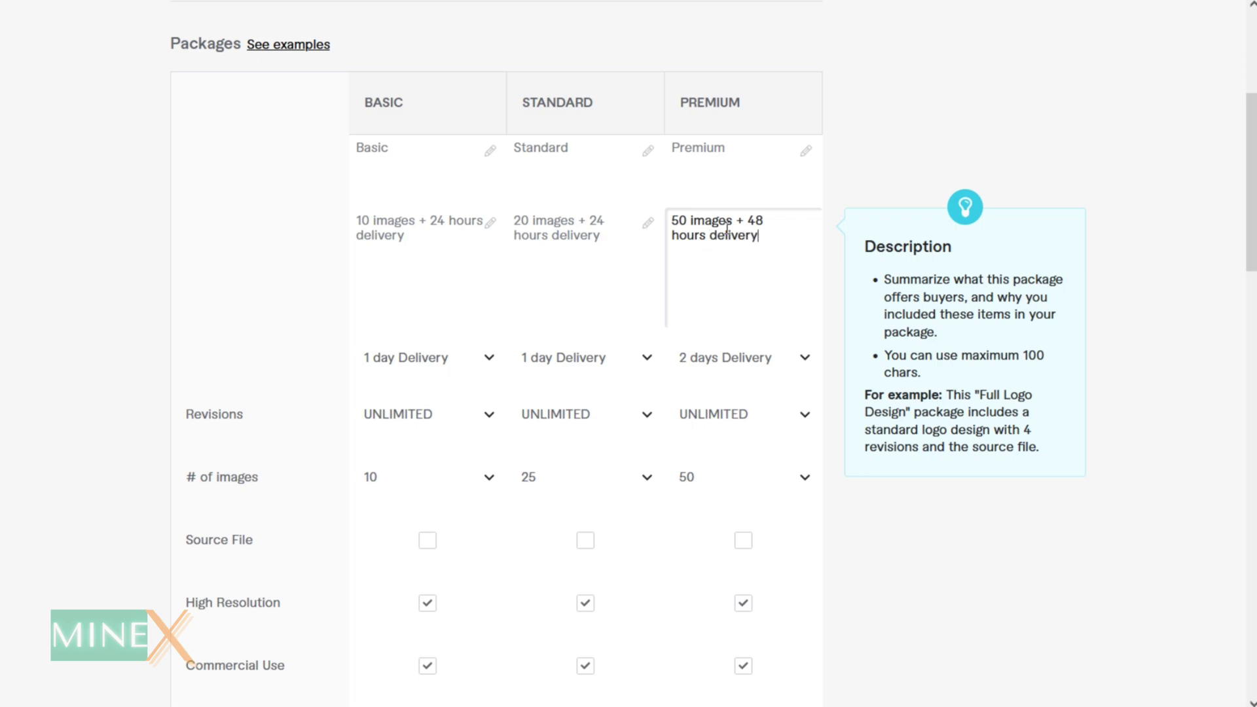
Set the Premium package's number of images to 100 and its price to $40
scroll(727, 229, down, 3)
click(746, 340)
scroll(748, 583, down, 20)
click(710, 527)
scroll(651, 396, down, 3)
scroll(411, 547, up, 2)
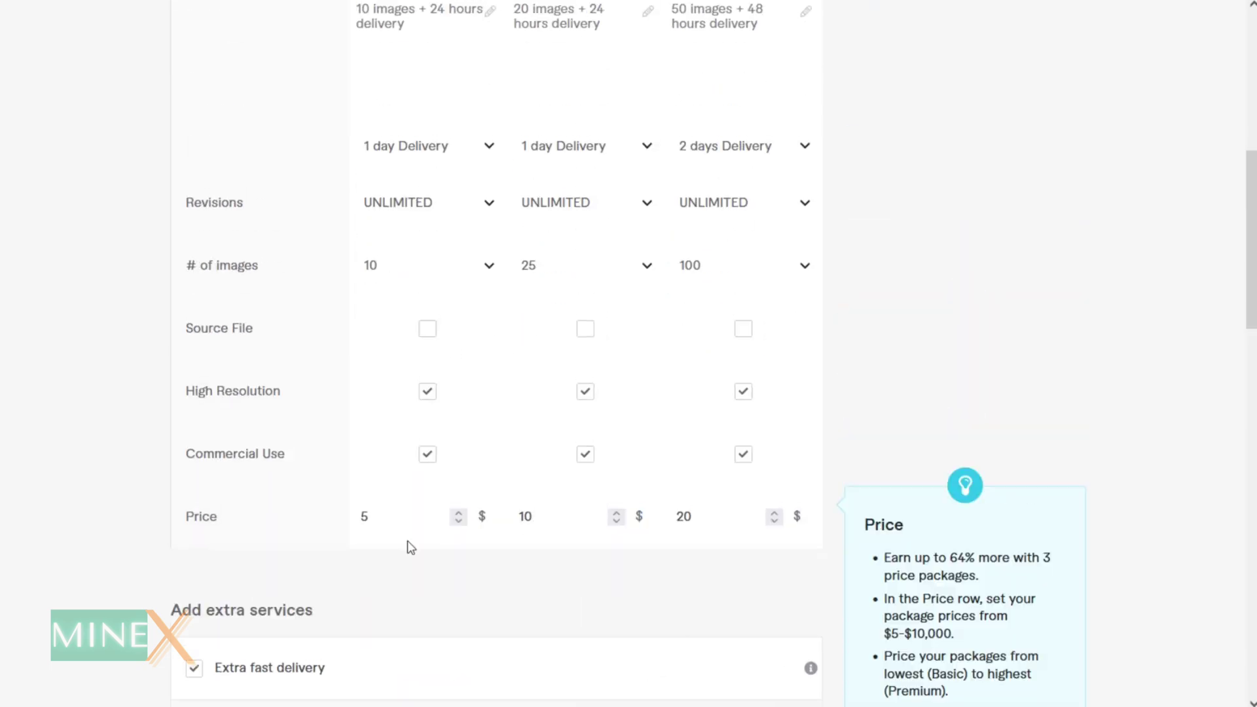
double_click(718, 516)
text(40)
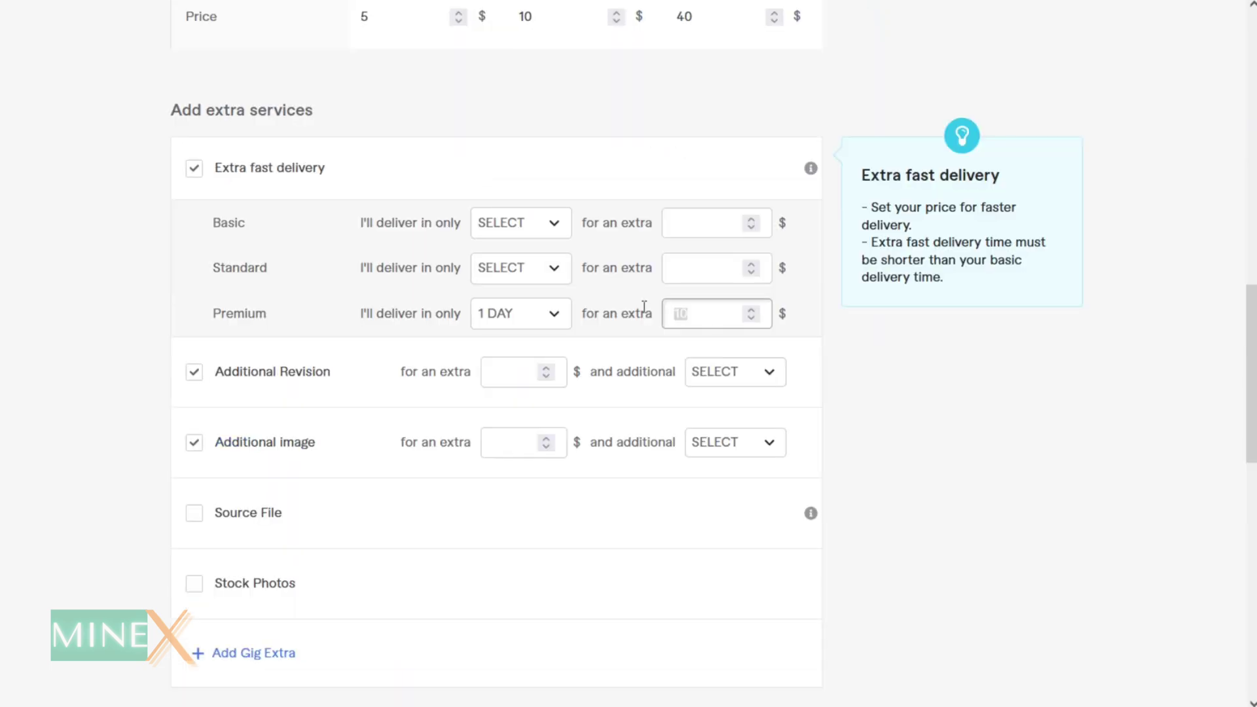
Set the Premium extra fast delivery charge to $10 and the Premium package price to $45
scroll(864, 360, up, 3)
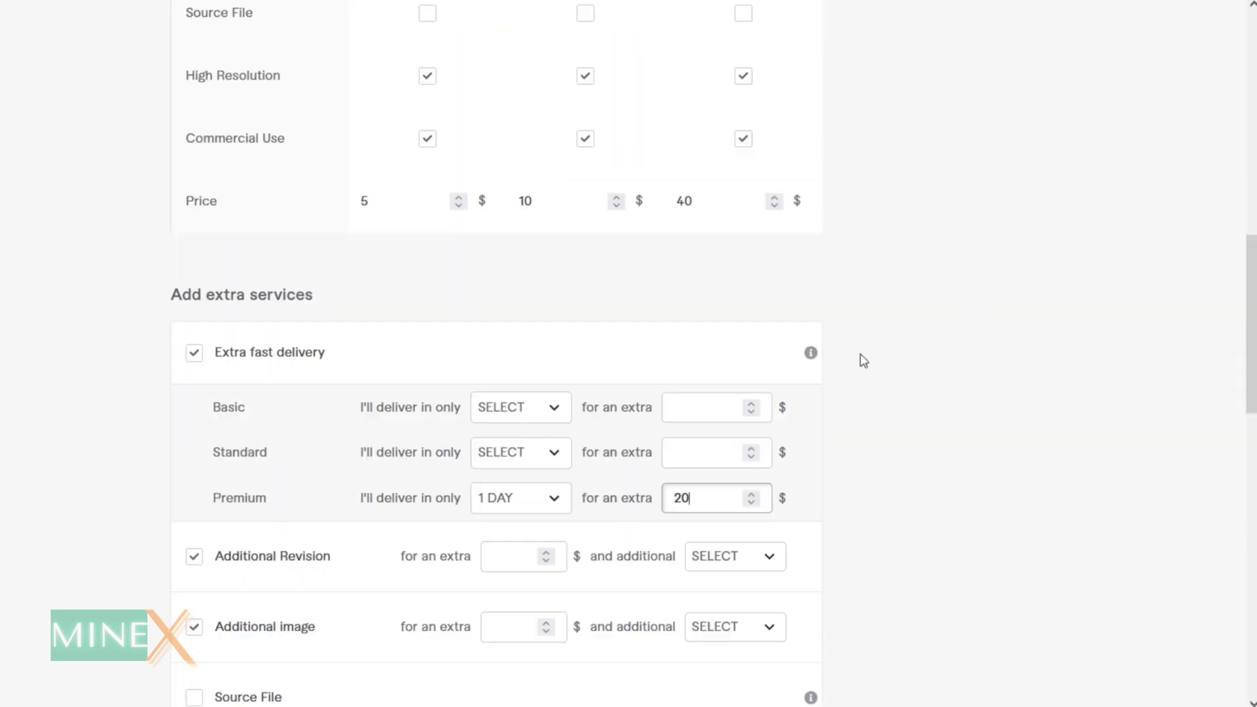
scroll(864, 361, up, 1)
drag(735, 592, 644, 592)
text(10)
click(943, 292)
click(707, 300)
key(BackSpace)
text(5)
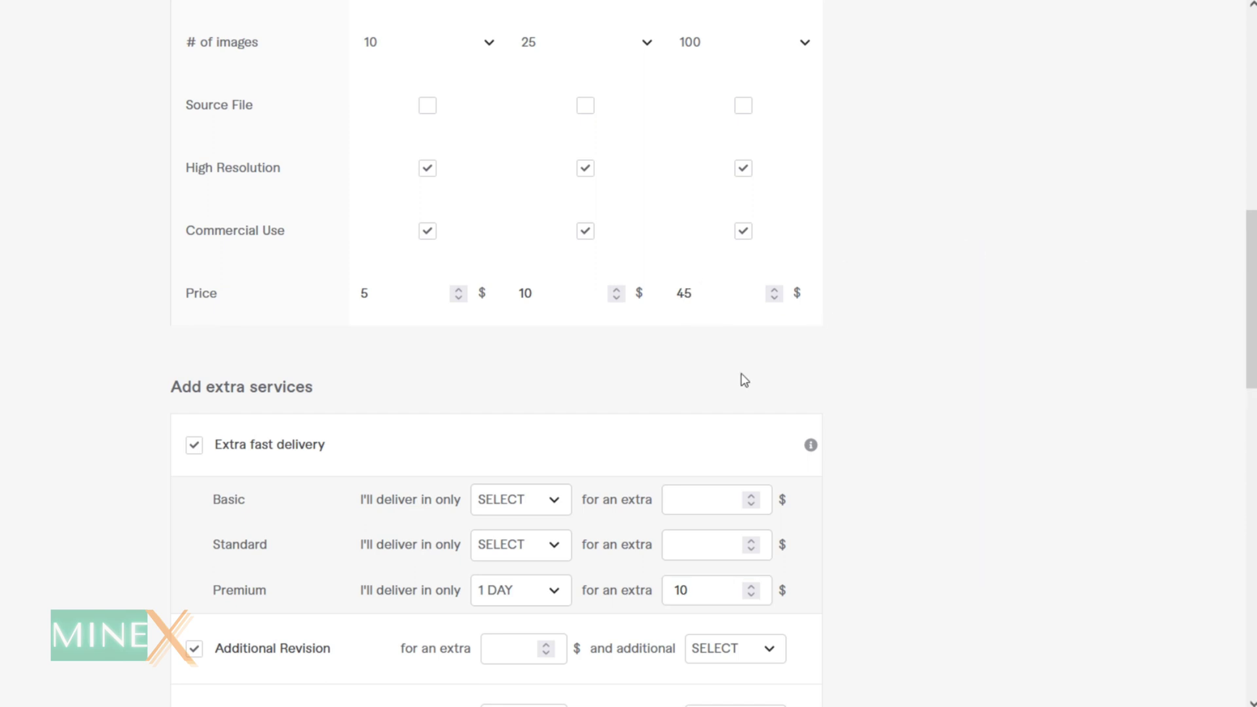
Set the Standard package's number of images to 30 and its price to $15
scroll(744, 379, up, 1)
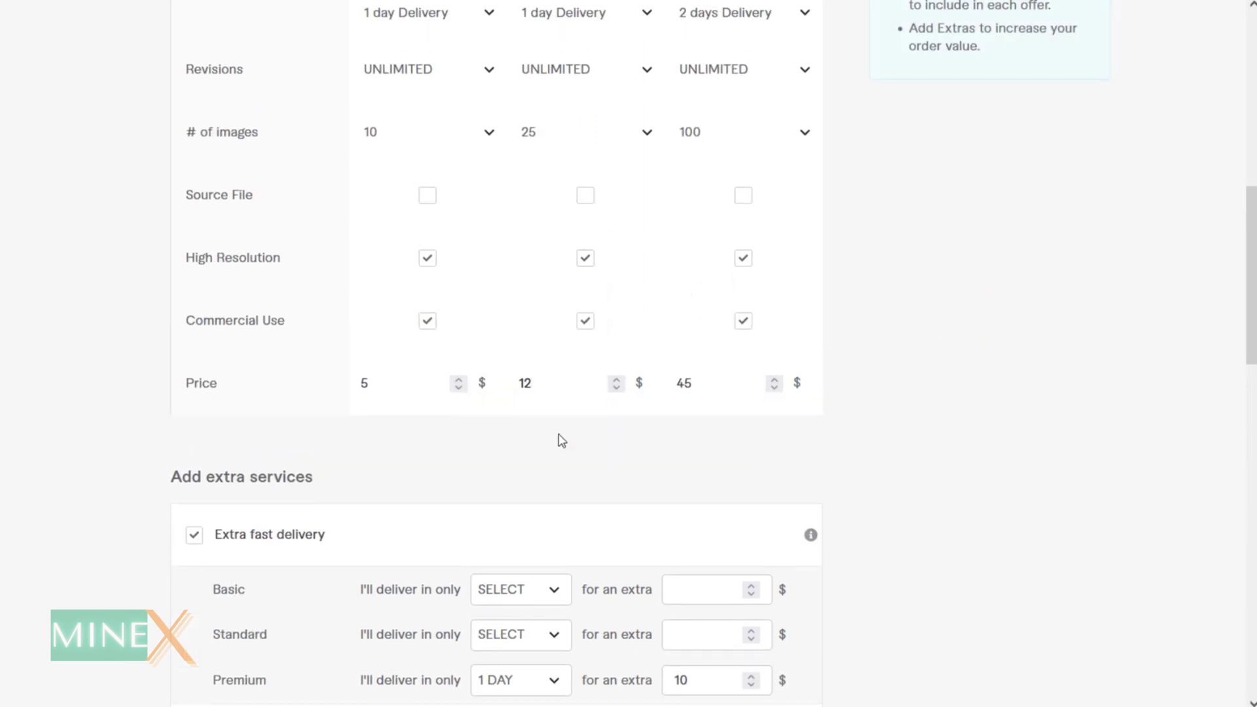
click(631, 134)
scroll(606, 299, down, 3)
click(606, 300)
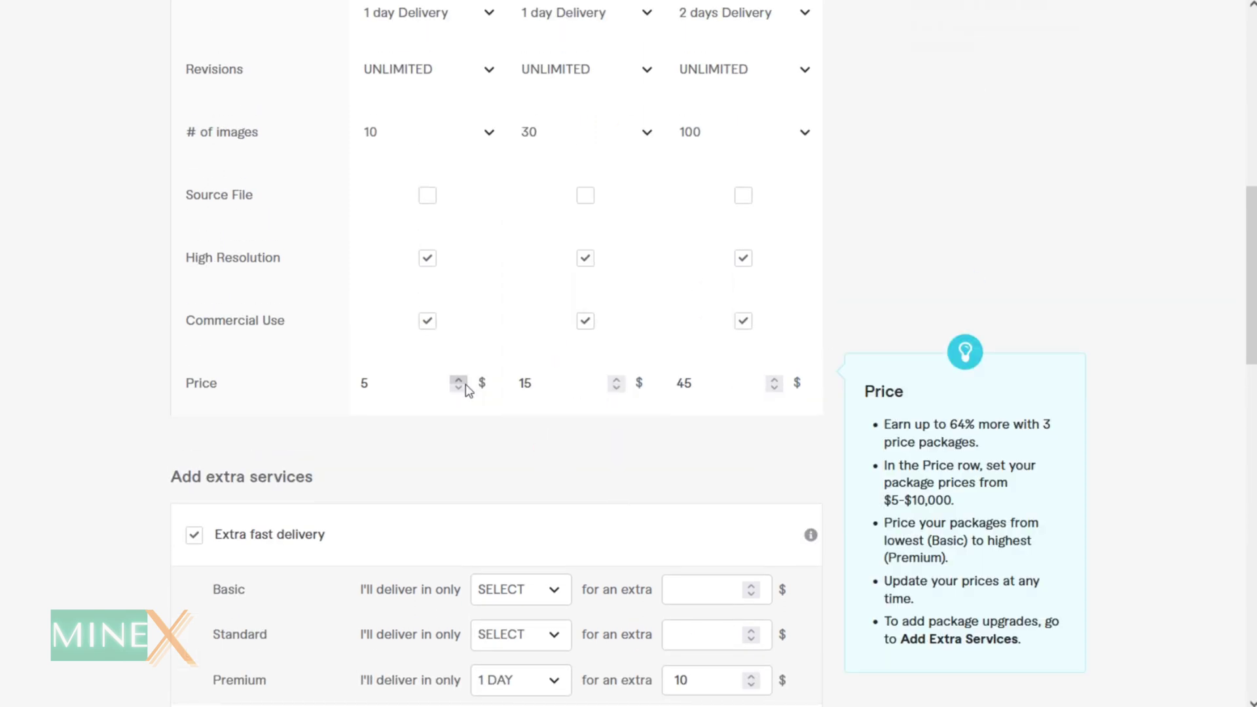
Change the Standard package to 50 images and its price to $20
click(583, 144)
scroll(583, 314, down, 4)
scroll(585, 315, down, 3)
click(584, 314)
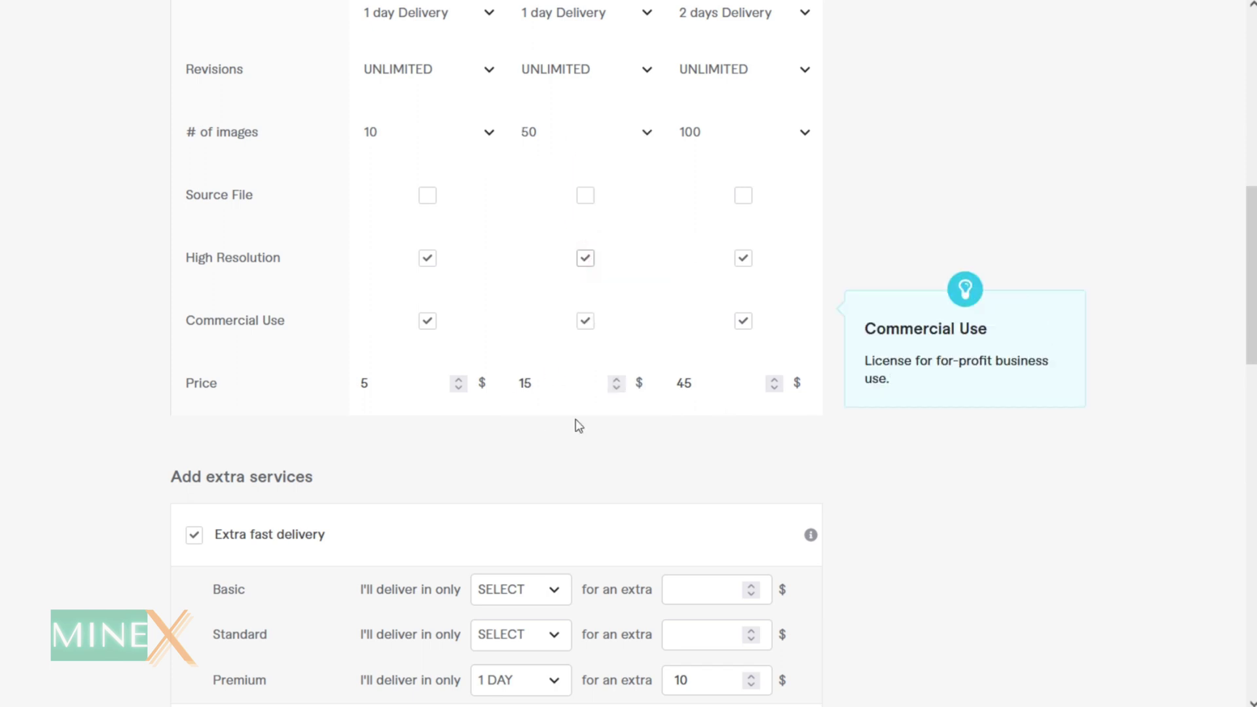
click(616, 379)
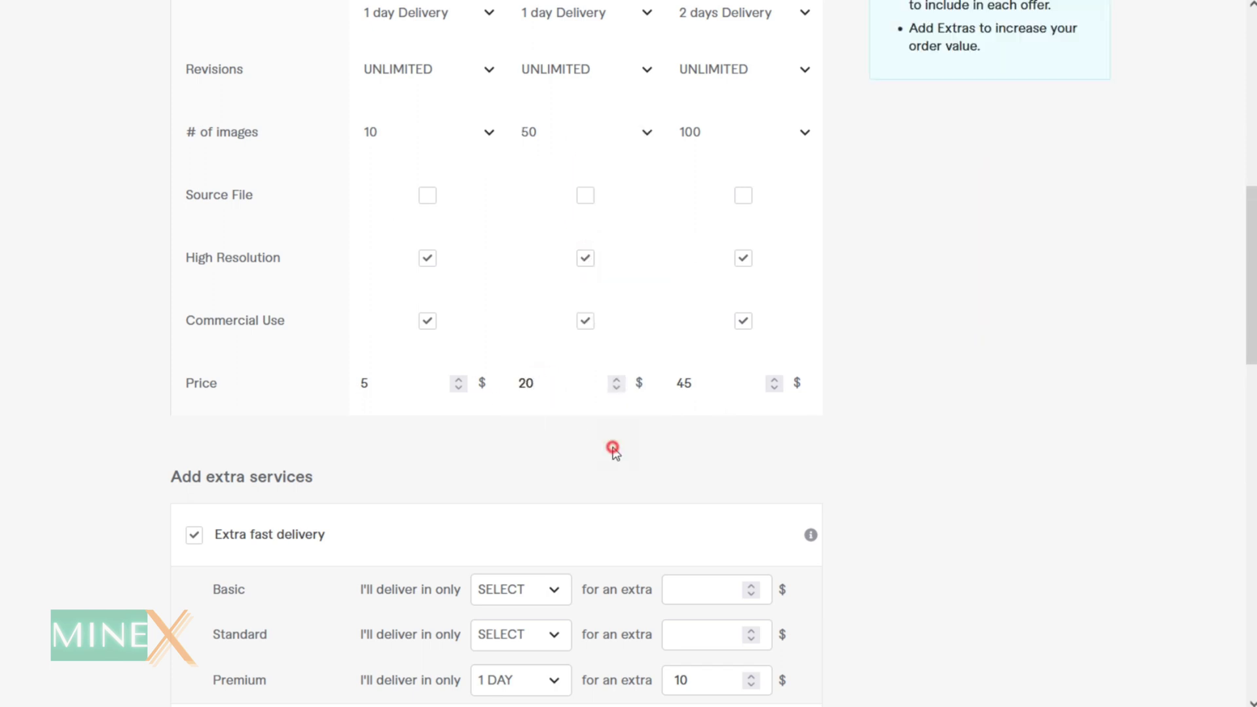
Change the Standard package to 25 images and its price to $10
click(541, 134)
scroll(556, 290, up, 8)
click(554, 226)
drag(546, 384, 502, 383)
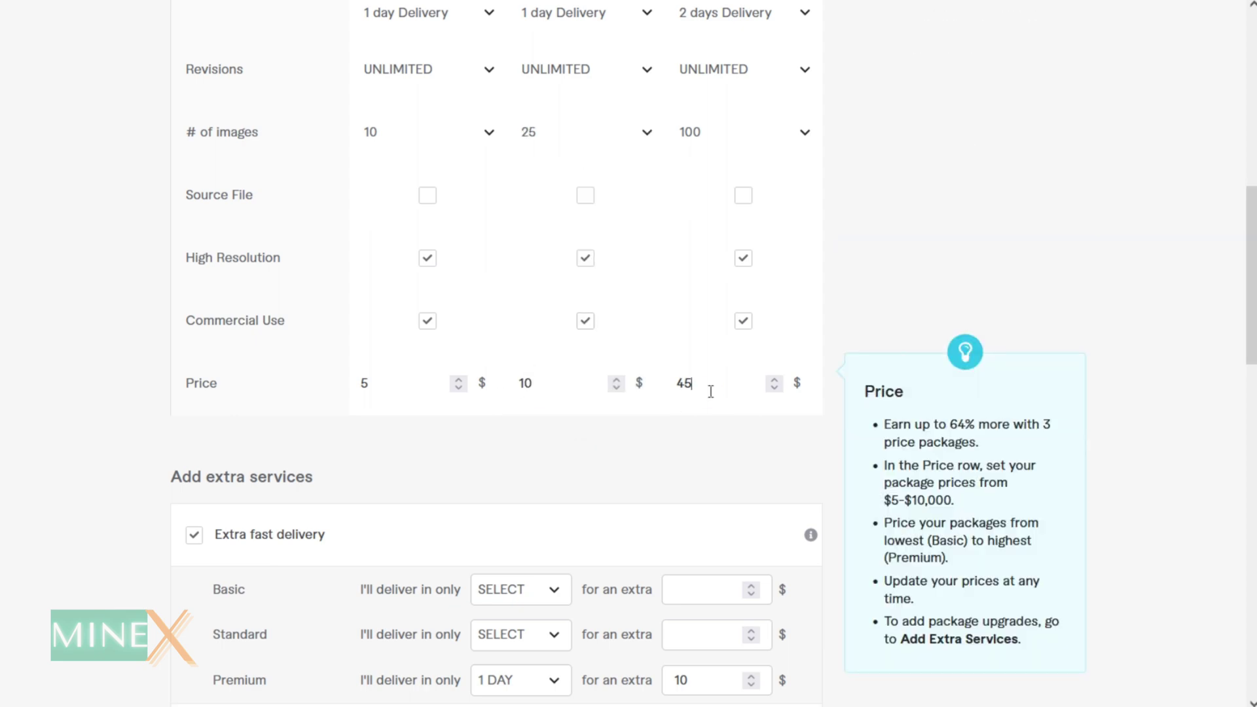
scroll(550, 406, up, 1)
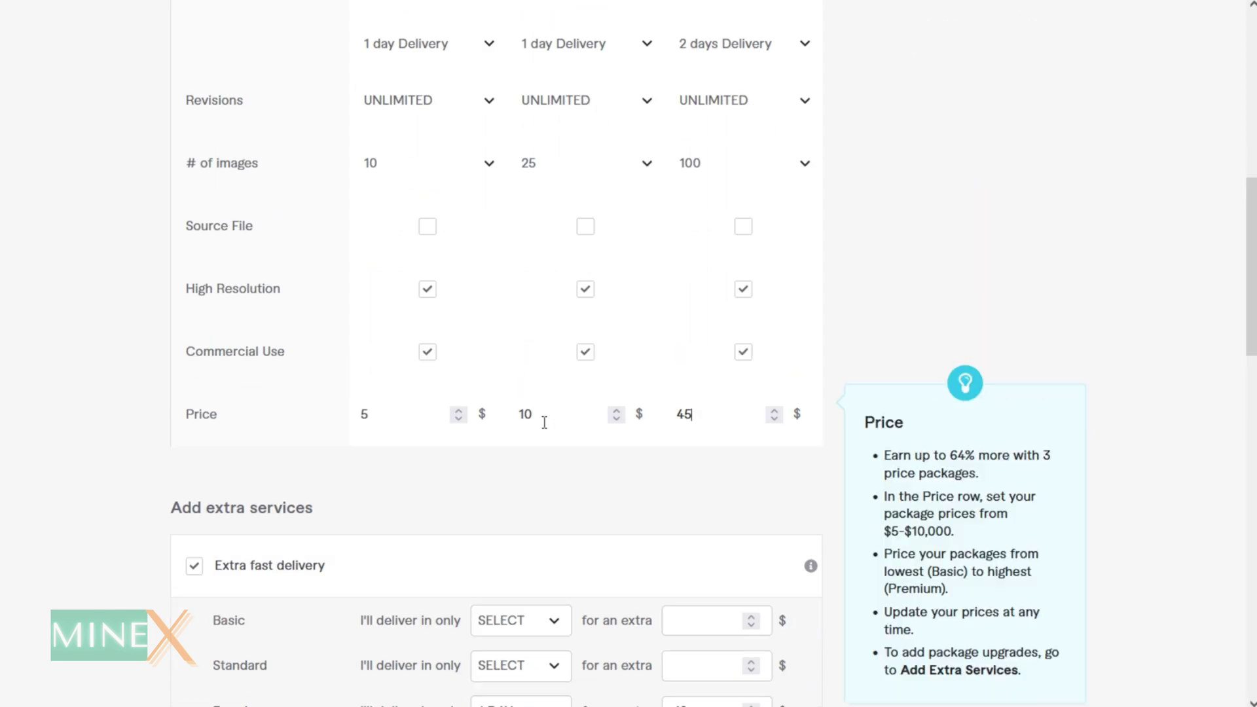
Set the Standard package to 30 images for a price of $15
click(569, 163)
scroll(597, 368, down, 5)
click(563, 393)
text(15)
scroll(645, 466, down, 1)
scroll(648, 461, up, 1)
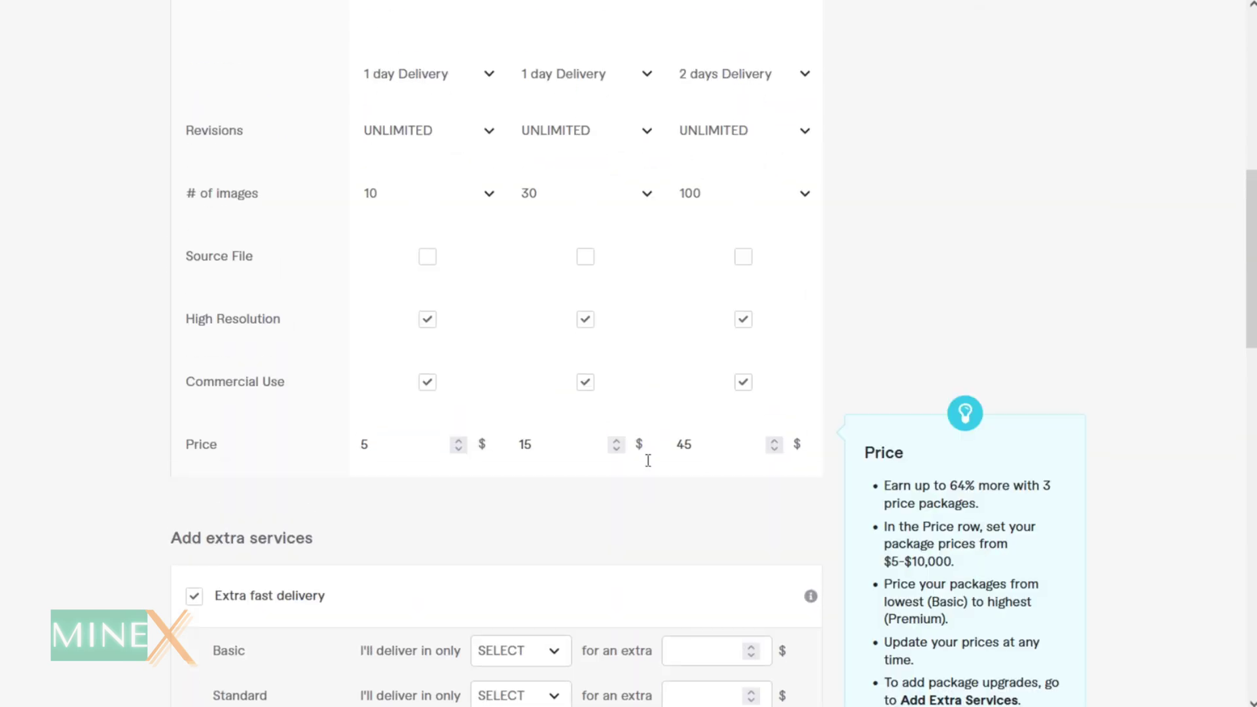
Set the Premium package price to $40
scroll(691, 539, down, 7)
scroll(693, 377, up, 8)
scroll(693, 376, down, 2)
click(701, 377)
key(BackSpace)
text(0)
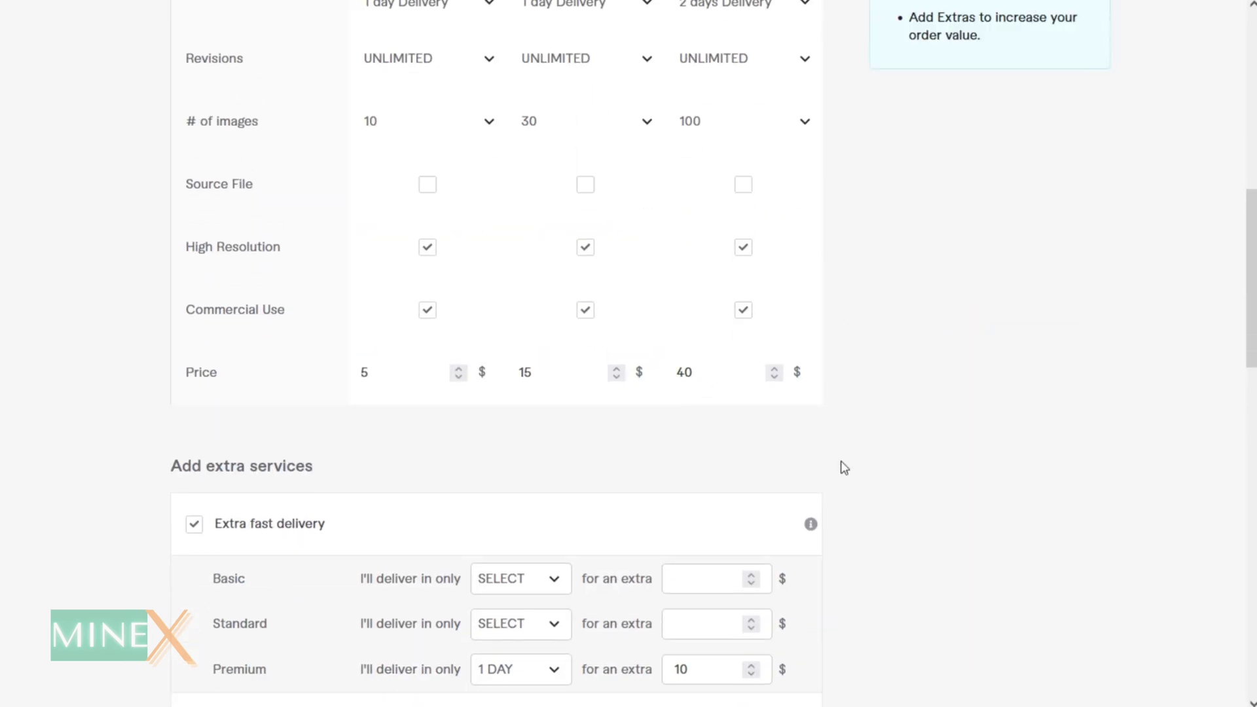
Disable the Additional Revision and Additional image extra services
scroll(841, 462, down, 9)
scroll(494, 169, up, 2)
click(194, 222)
scroll(213, 282, up, 10)
scroll(210, 303, down, 9)
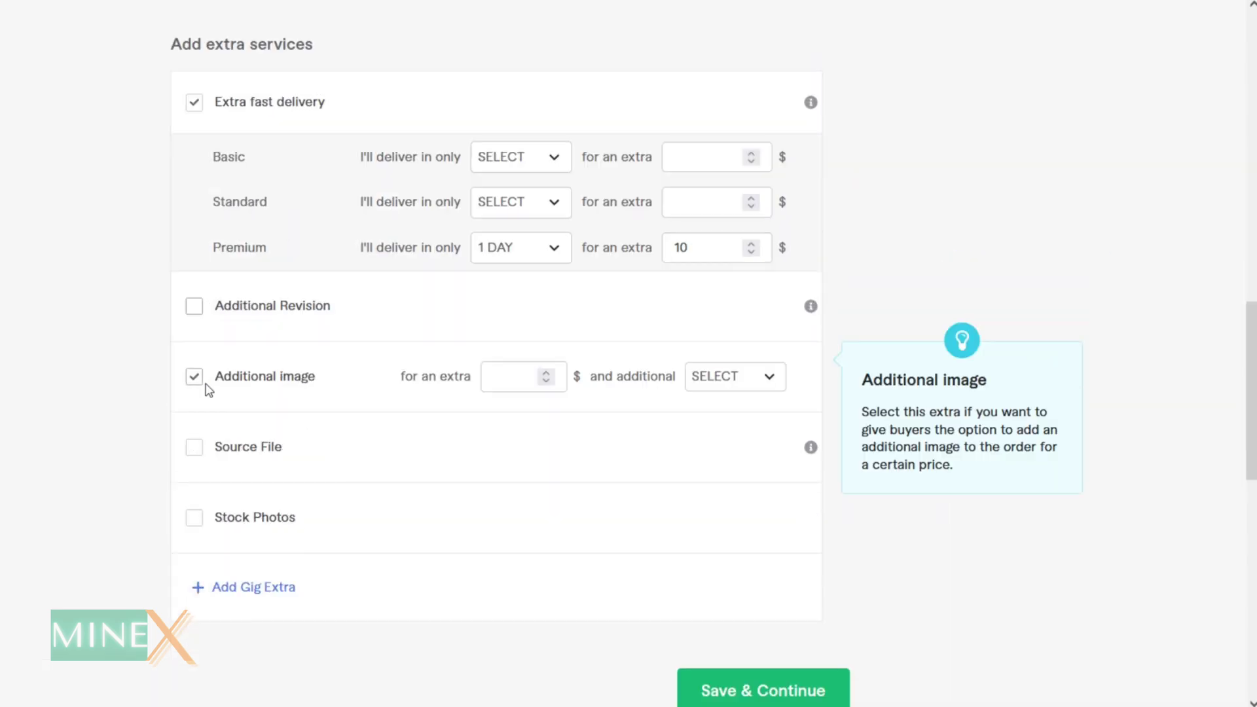
click(735, 378)
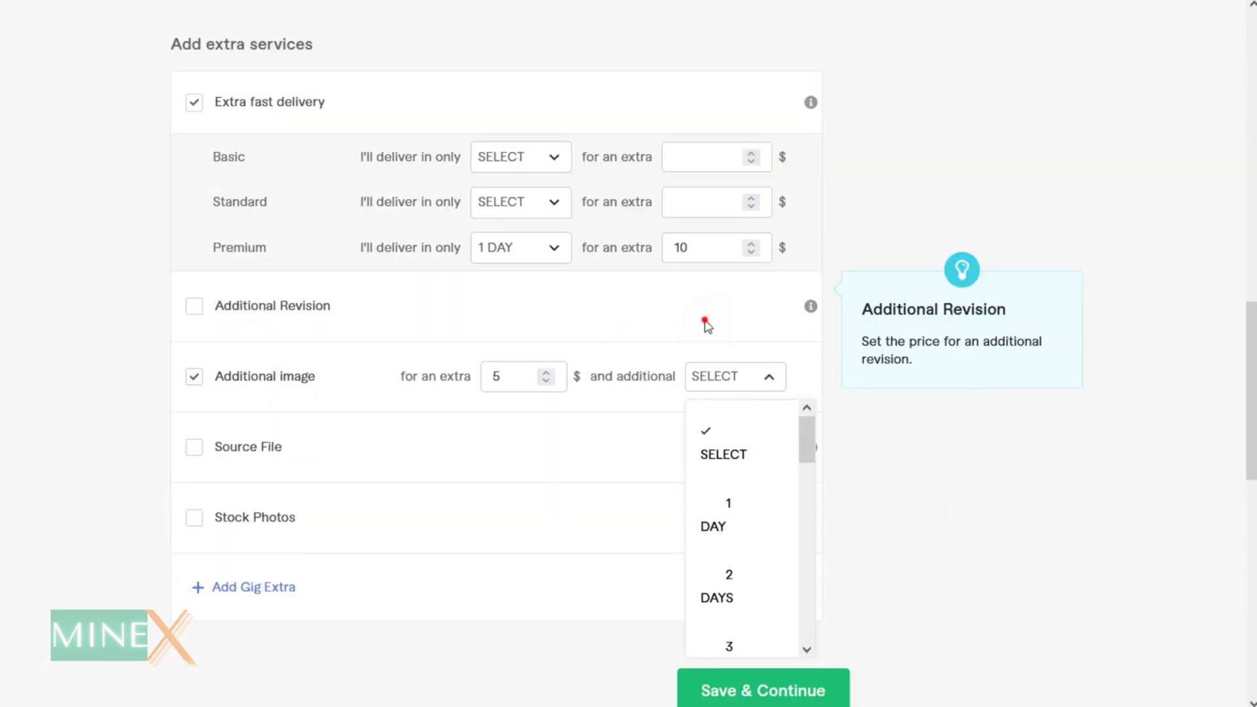
click(706, 326)
click(193, 376)
Change the image count in the package descriptions to 30 for Standard and 100 for Premium
scroll(471, 375, up, 10)
click(528, 118)
key(BackSpace)
key(BackSpace)
text(30)
click(690, 119)
key(BackSpace)
key(BackSpace)
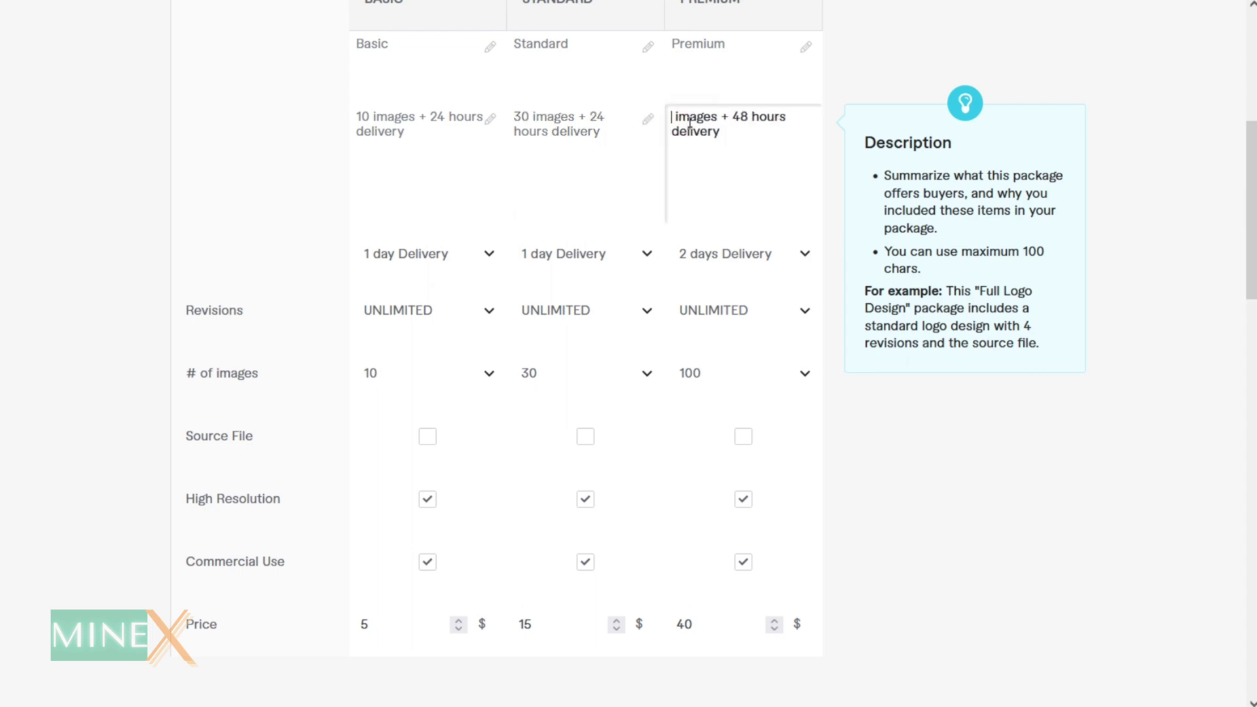
text(100)
click(926, 503)
Save the gig pricing and continue to the Description & FAQ stage
scroll(925, 503, down, 10)
click(788, 528)
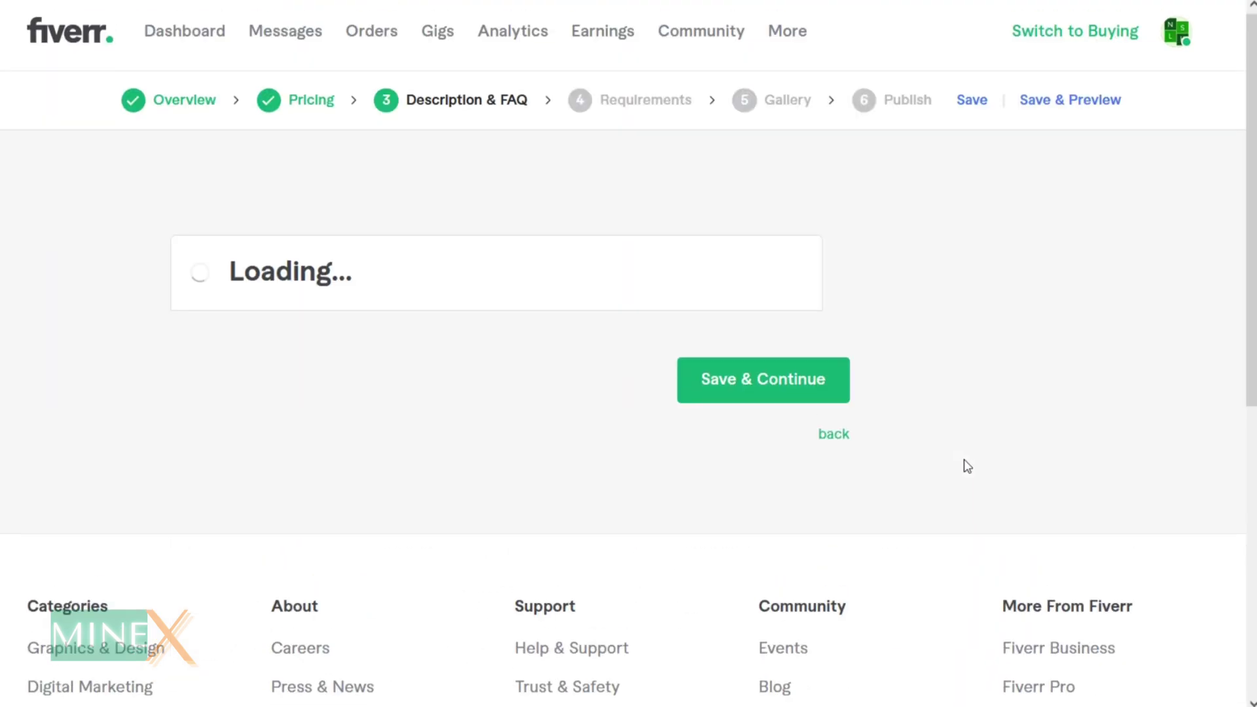
scroll(532, 362, down, 2)
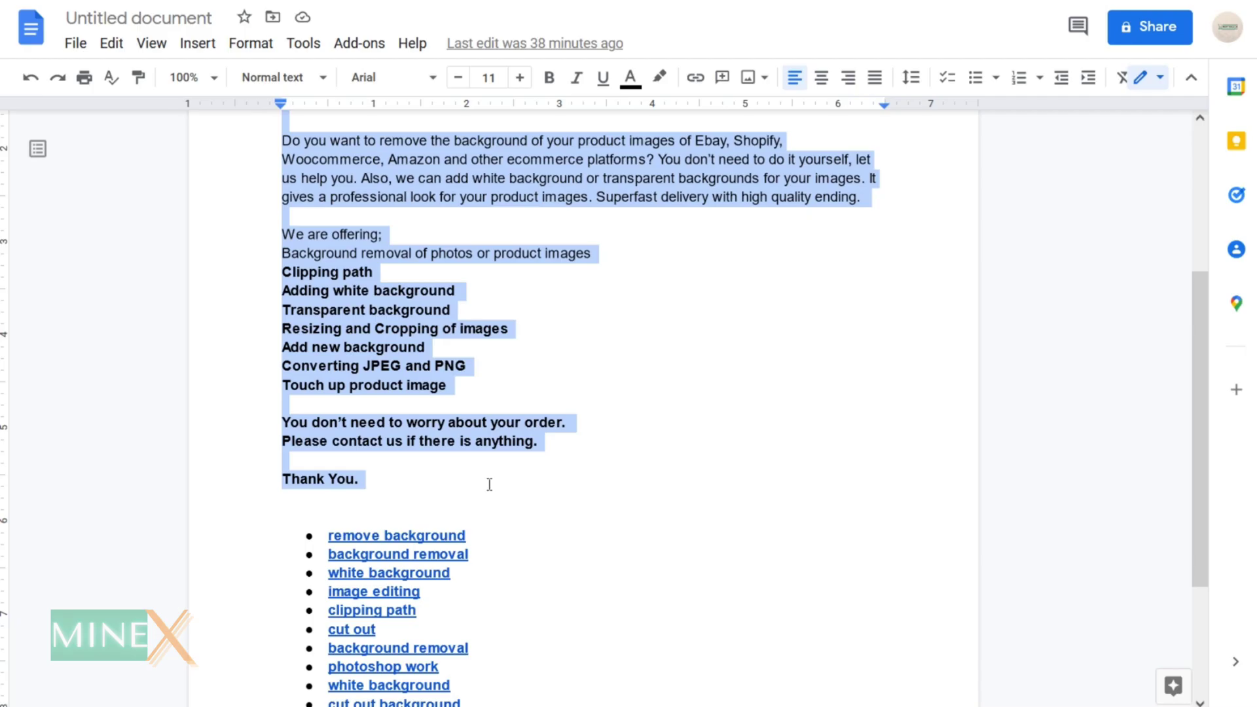
Copy the prepared gig text from the Google Docs document and paste it into the gig description on Fiverr
right_click(442, 439)
click(513, 255)
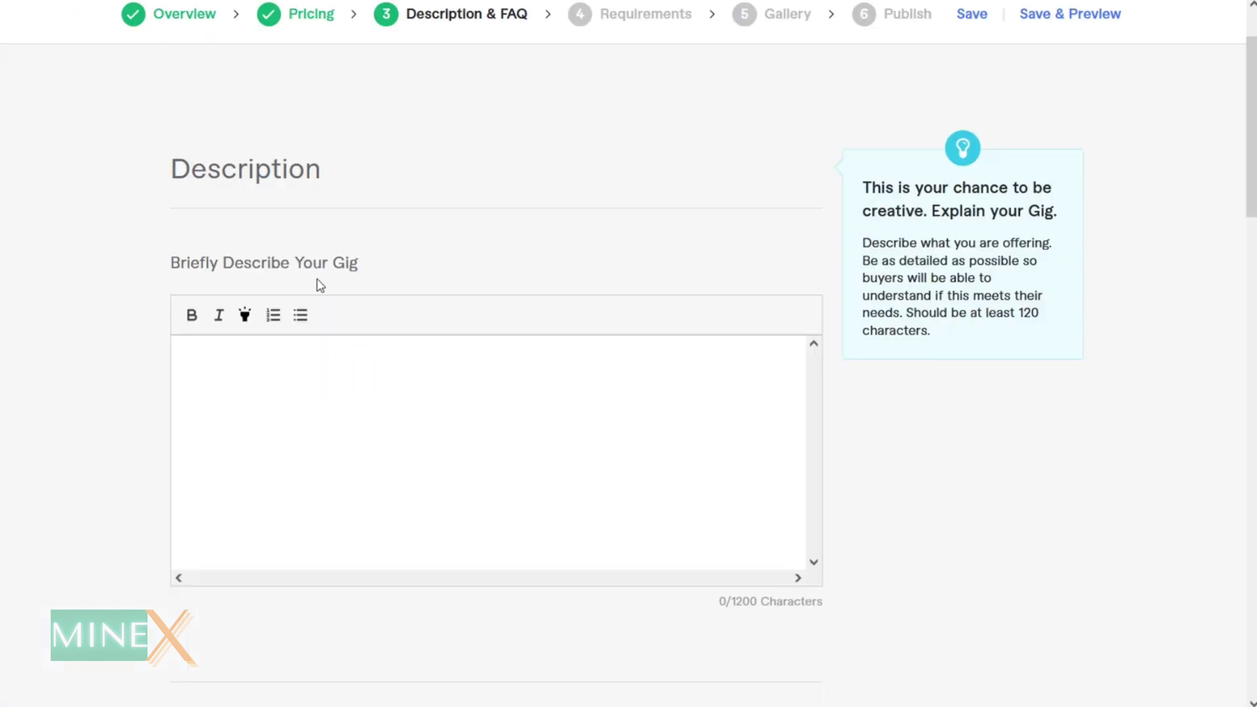
click(400, 410)
key(ctrl+v)
scroll(399, 410, up, 10)
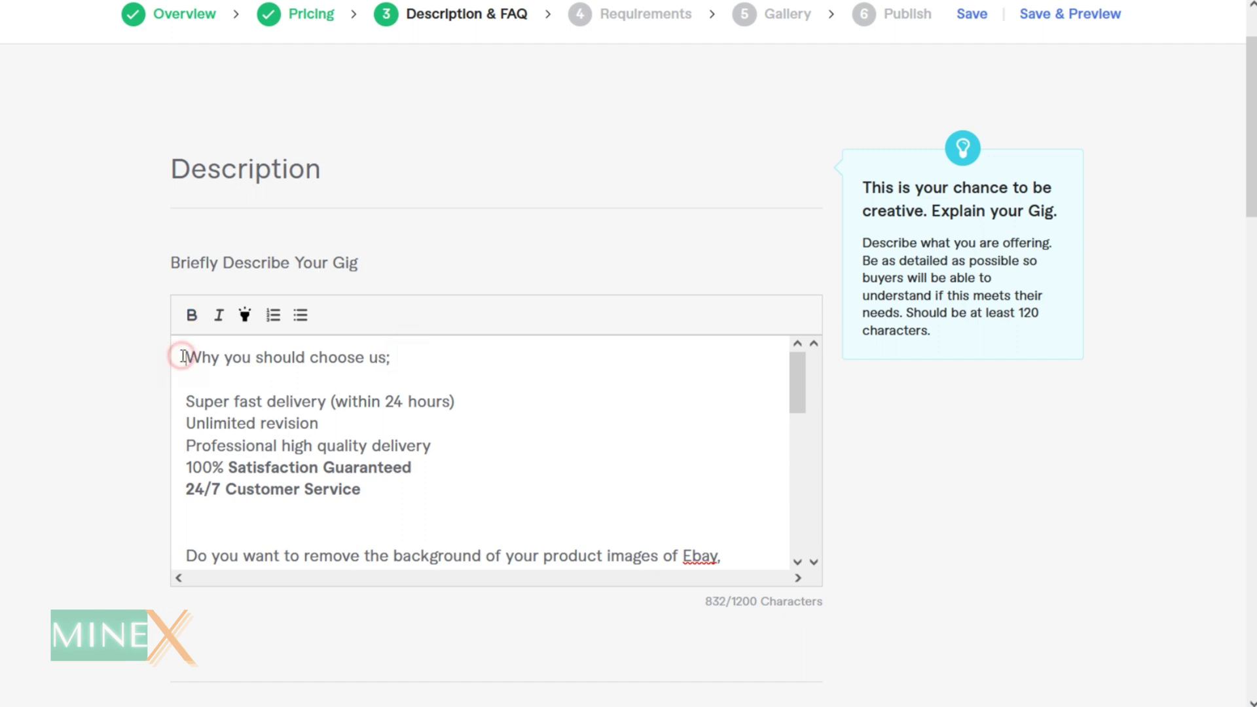
Add the greeting "Dear Customers," on its own line at the start of the gig description
key(Return)
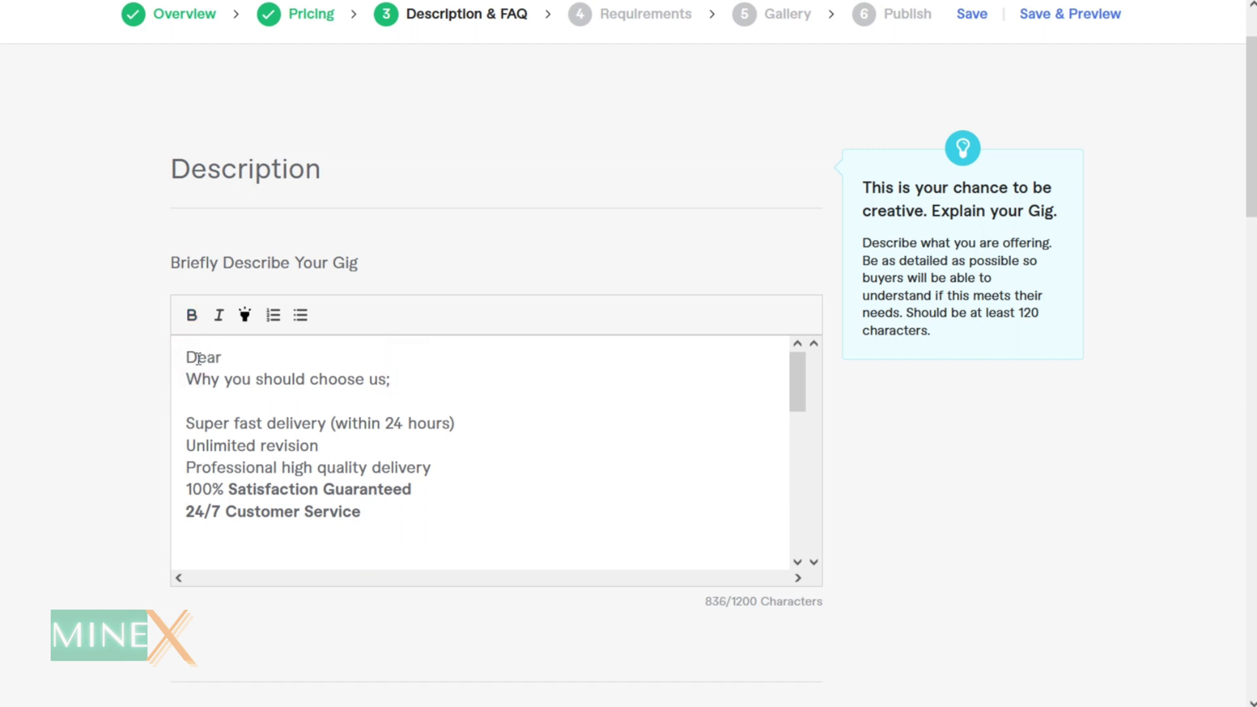
text(Dear Customers,)
key(Return)
Move the paragraph starting "Do you want to remove the background" to directly below the greeting, followed by a blank line
scroll(198, 393, down, 5)
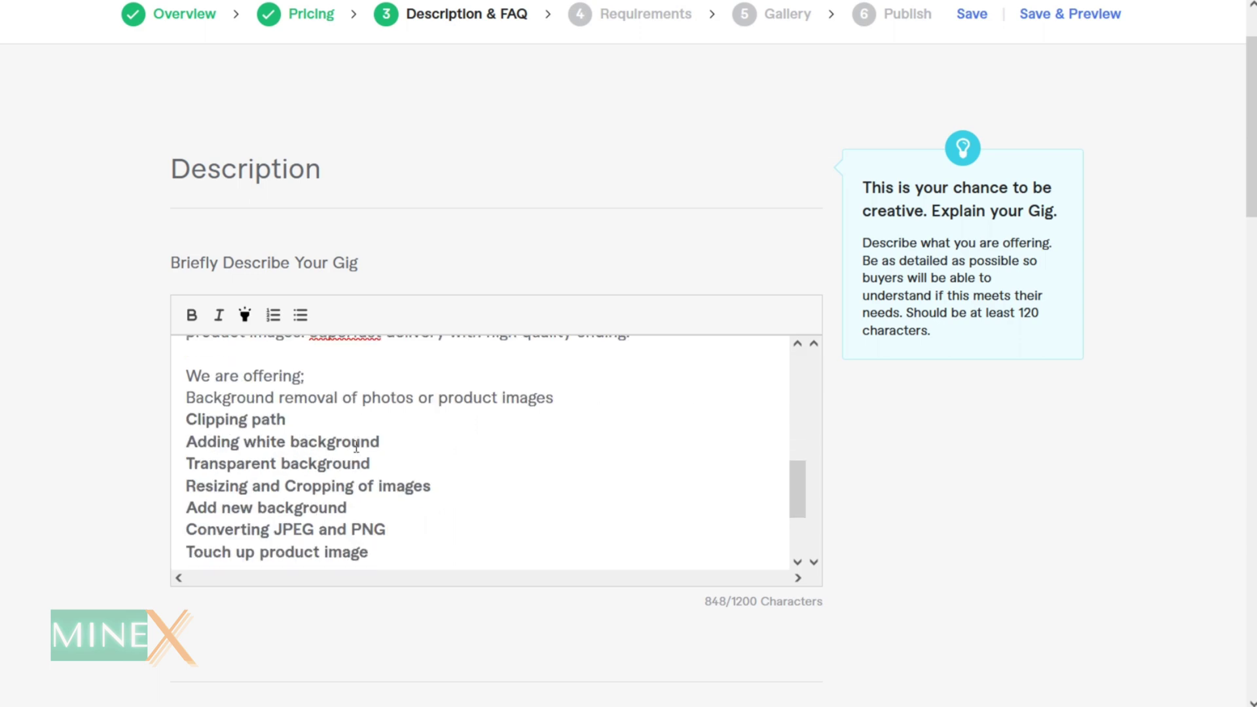
scroll(186, 435, up, 3)
drag(185, 432, 643, 519)
key(ctrl+x)
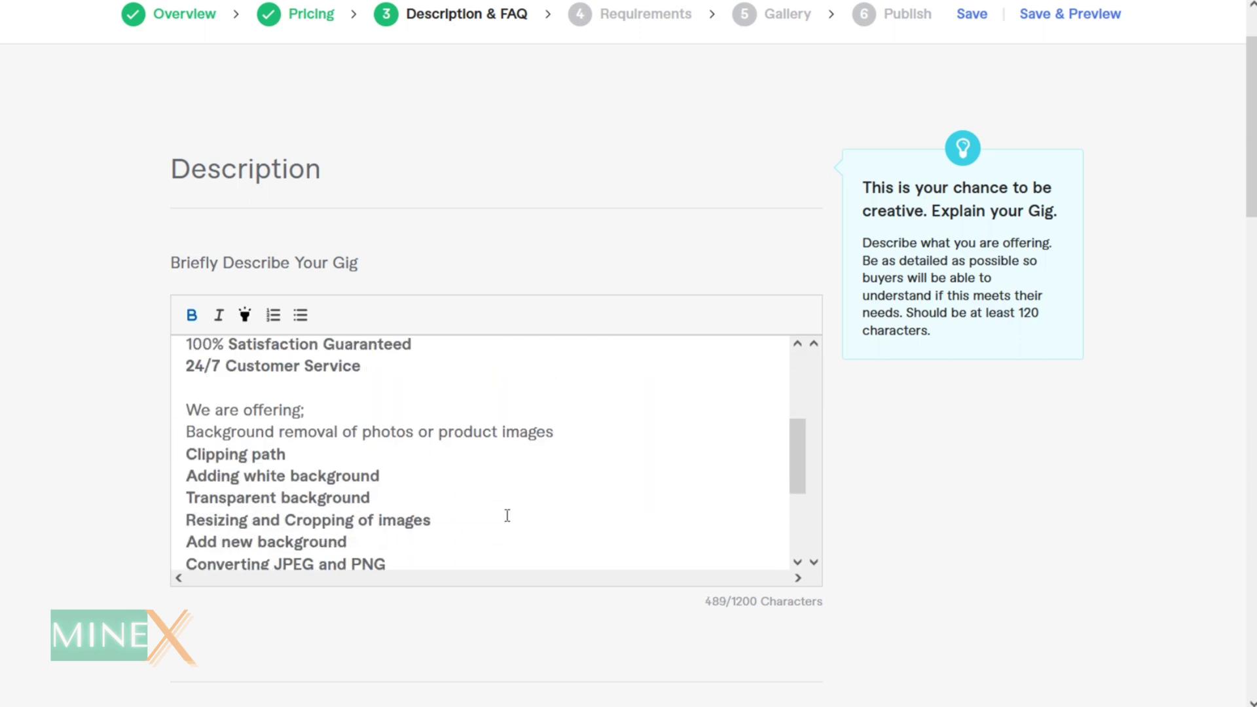
scroll(218, 380, up, 5)
click(219, 381)
key(ctrl+v)
key(Return)
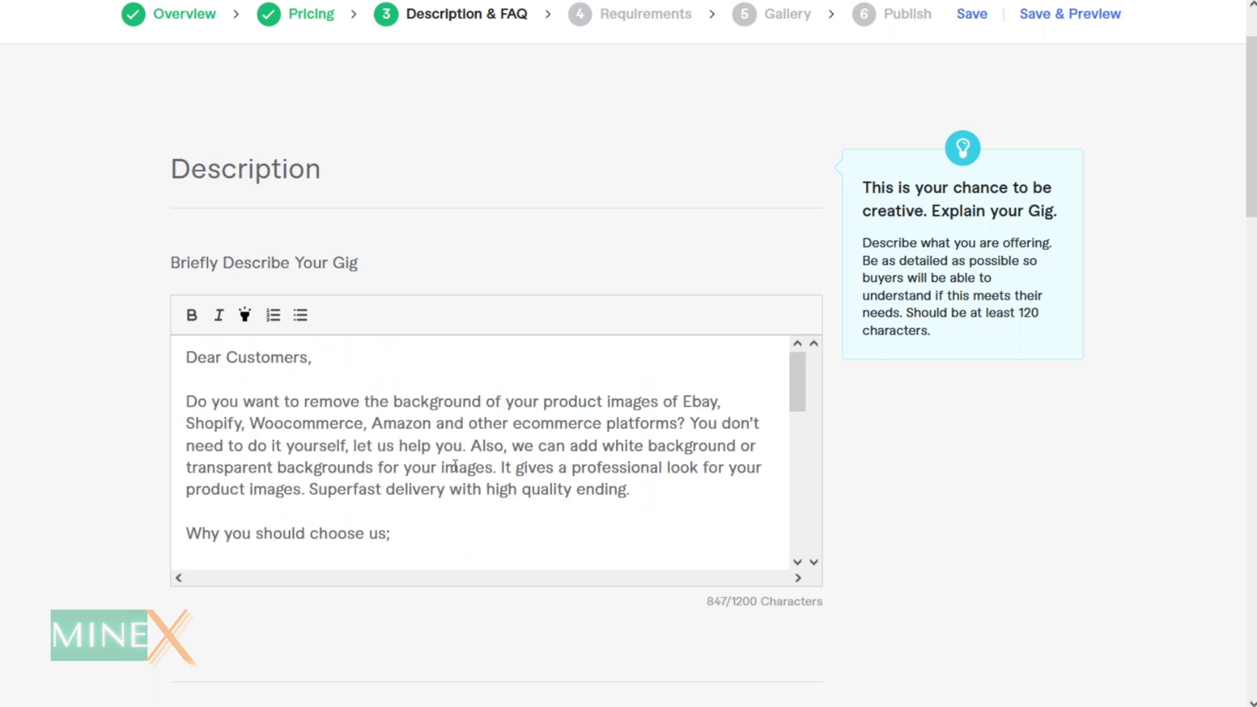
Correct "Superfast" to "Super-fast" in the description's opening paragraph
scroll(461, 421, down, 2)
click(353, 365)
text(-)
scroll(261, 396, up, 5)
Format the reasons under "Why you should choose us;" as a bold bulleted list and make that heading bold italic
scroll(399, 470, down, 5)
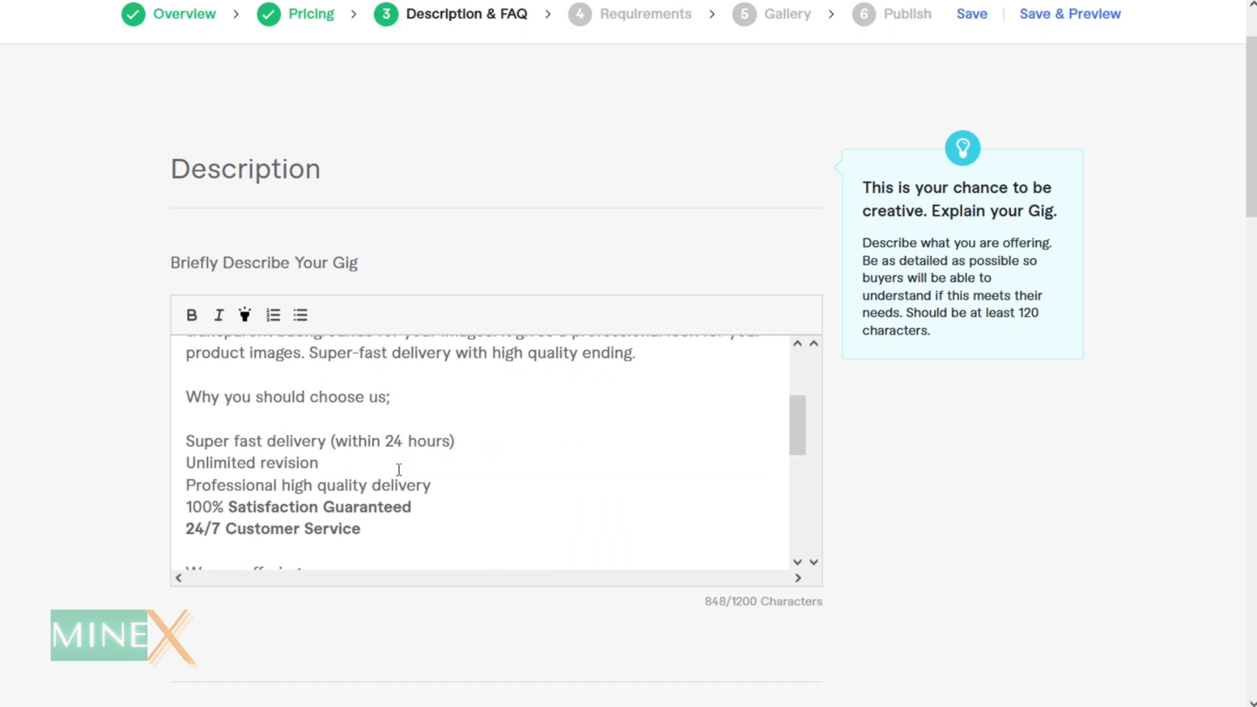
drag(185, 440, 360, 529)
click(299, 316)
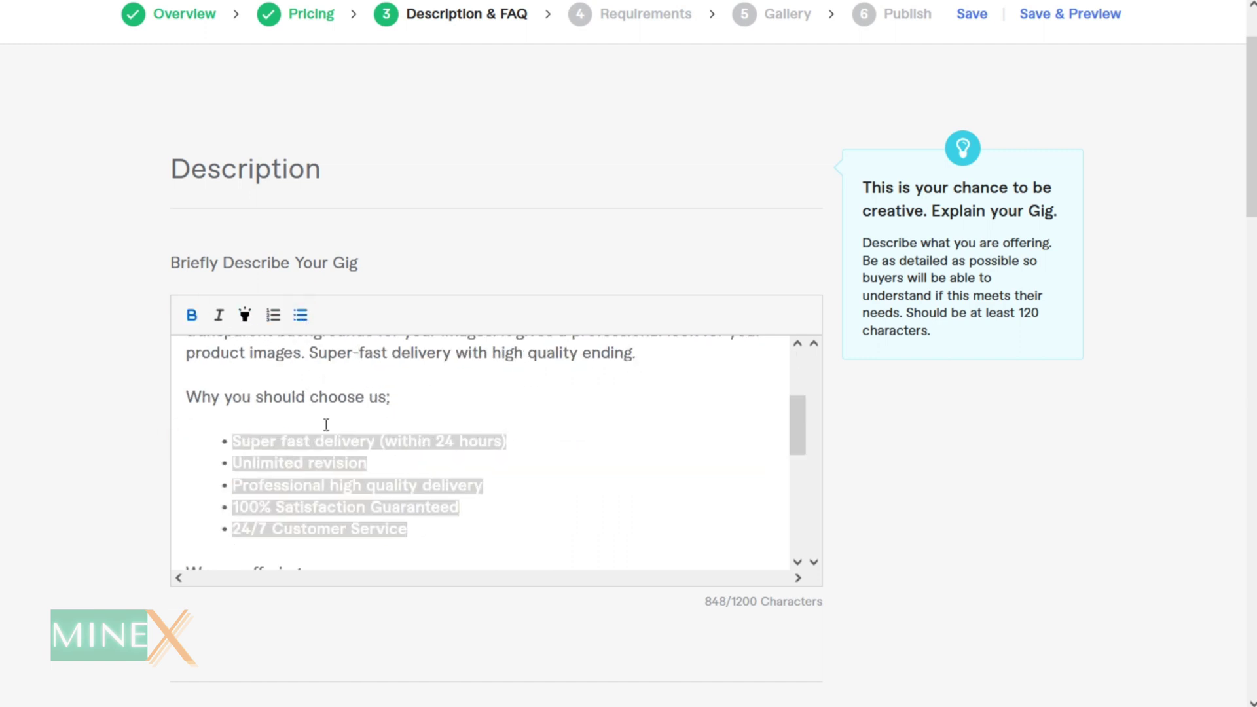
drag(392, 396, 202, 392)
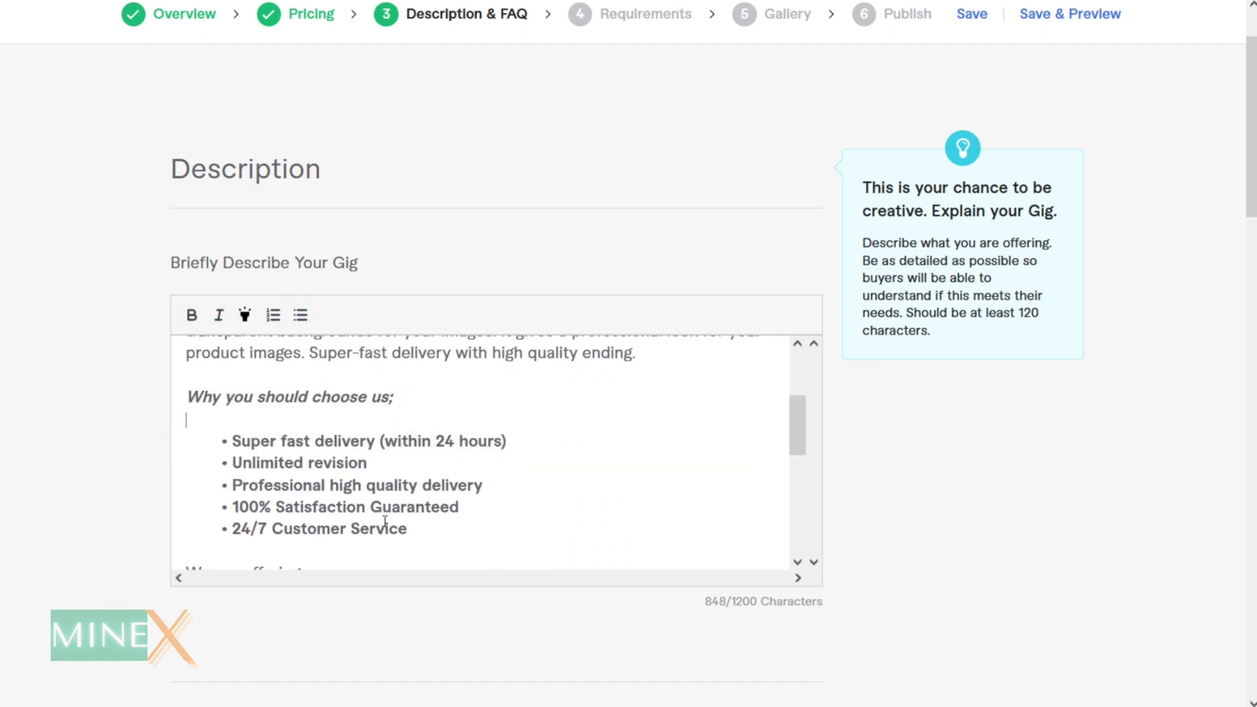
Make the "We are offering;" heading bold italic and format the services below it as a bold bulleted list after a blank line
scroll(385, 520, down, 3)
drag(188, 425, 386, 533)
drag(188, 393, 373, 538)
click(274, 320)
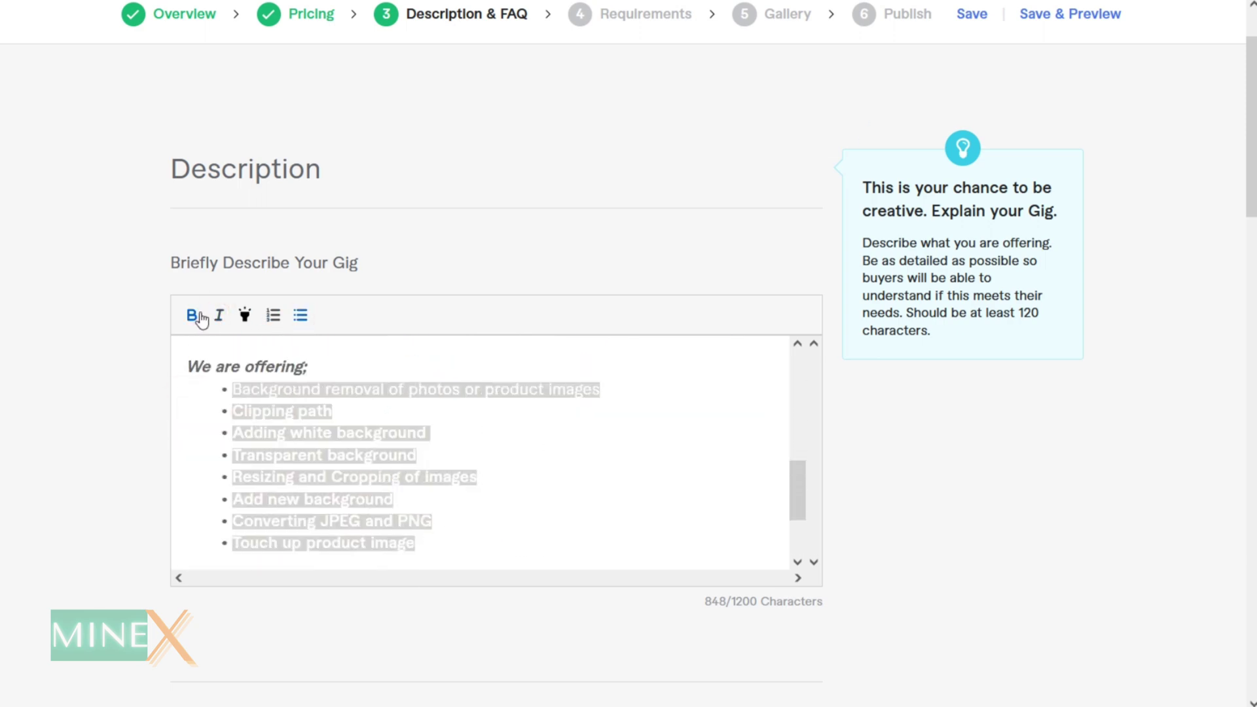
click(333, 399)
scroll(308, 477, up, 5)
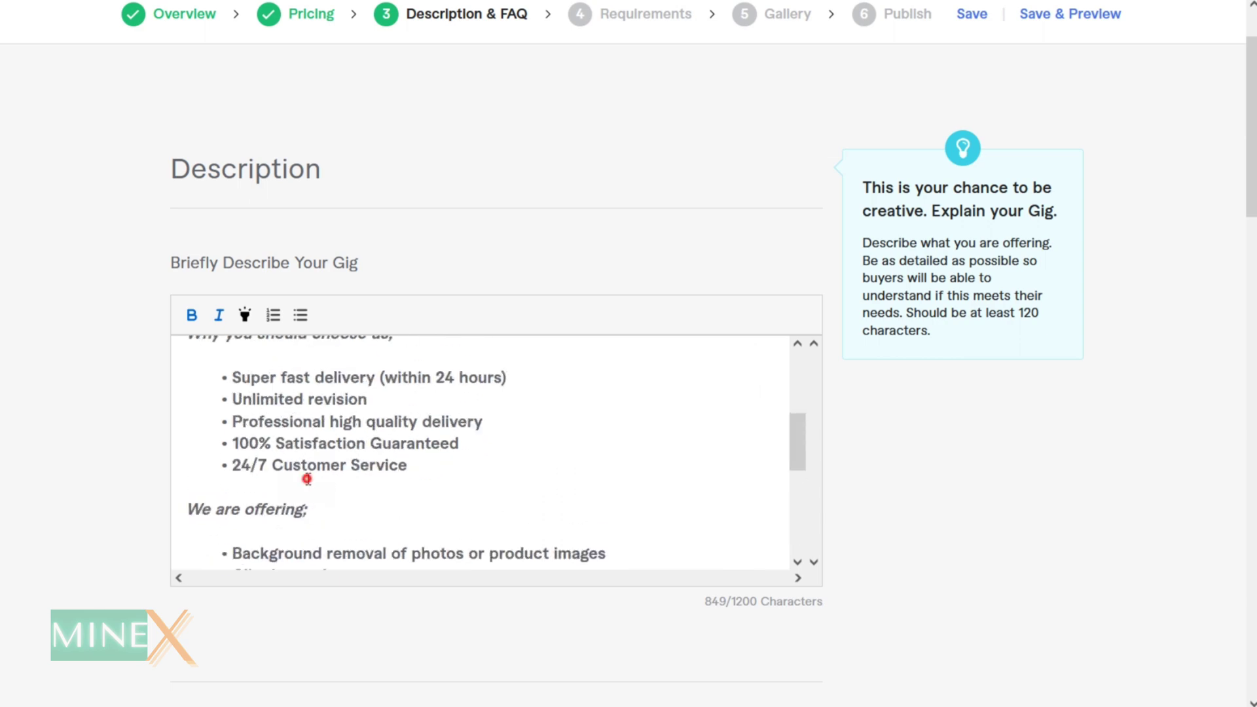
Apply bold to the closing lines about order worries and contacting us, and review the formatted description
scroll(308, 477, down, 10)
drag(186, 481, 500, 502)
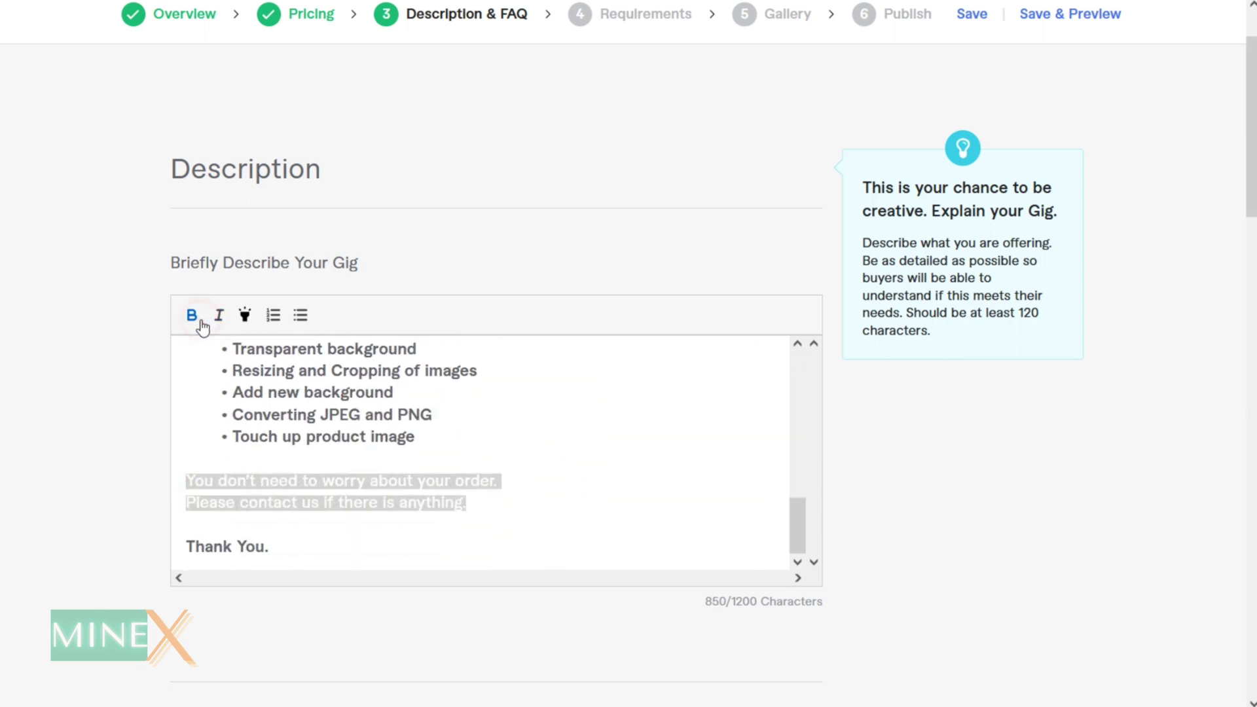
click(274, 561)
scroll(249, 498, up, 5)
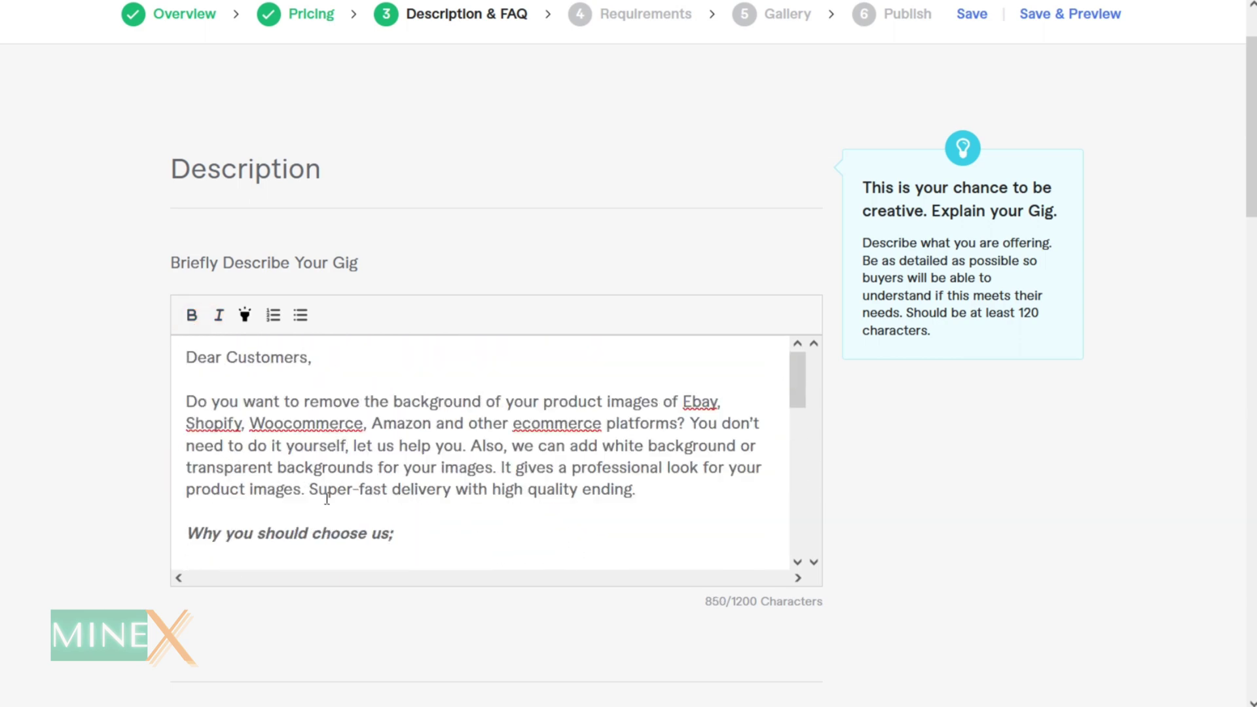
scroll(544, 418, down, 8)
scroll(544, 418, up, 2)
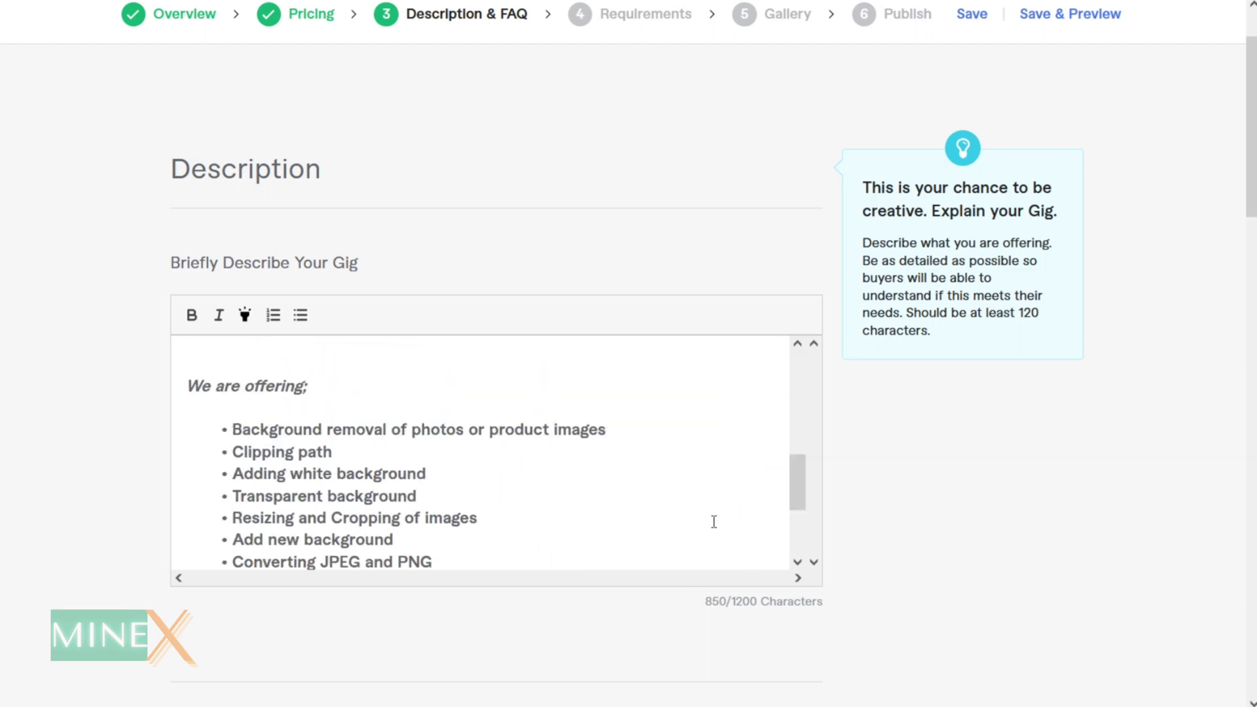
Check the description and FAQ section, and save them without adding an FAQ to continue to the requirements
click(519, 469)
scroll(519, 469, up, 6)
scroll(482, 645, down, 15)
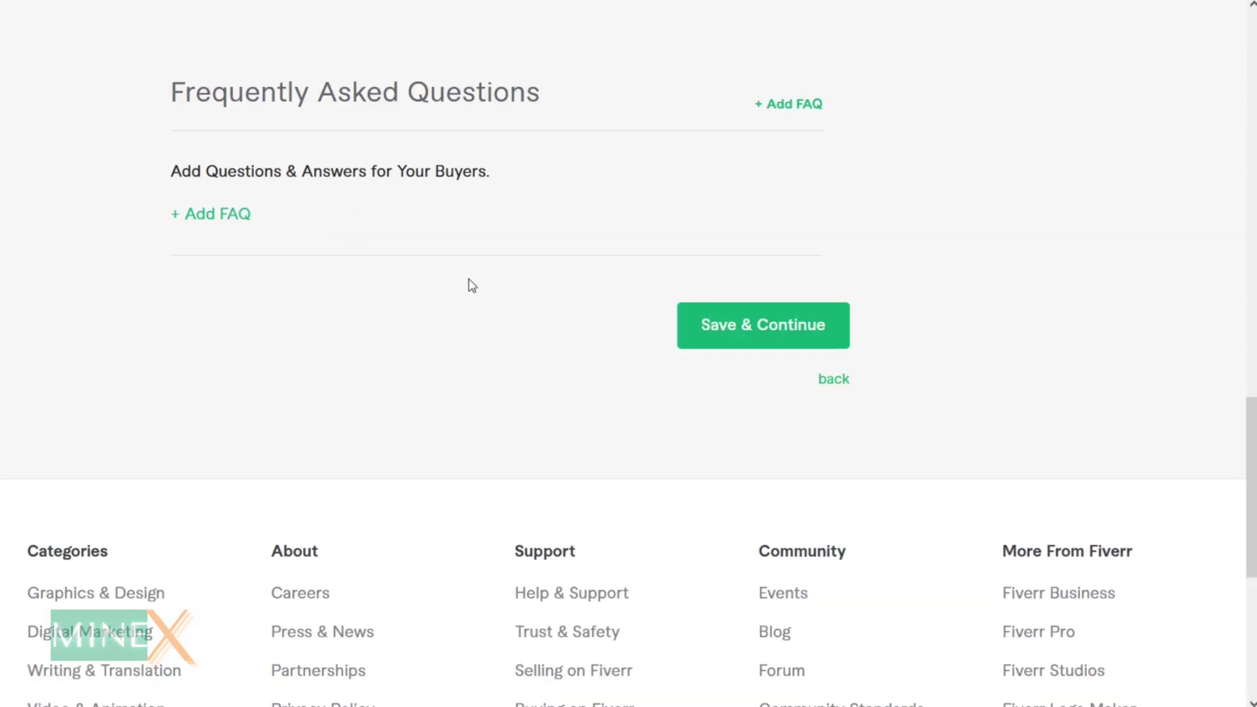
scroll(469, 280, up, 16)
scroll(468, 280, down, 16)
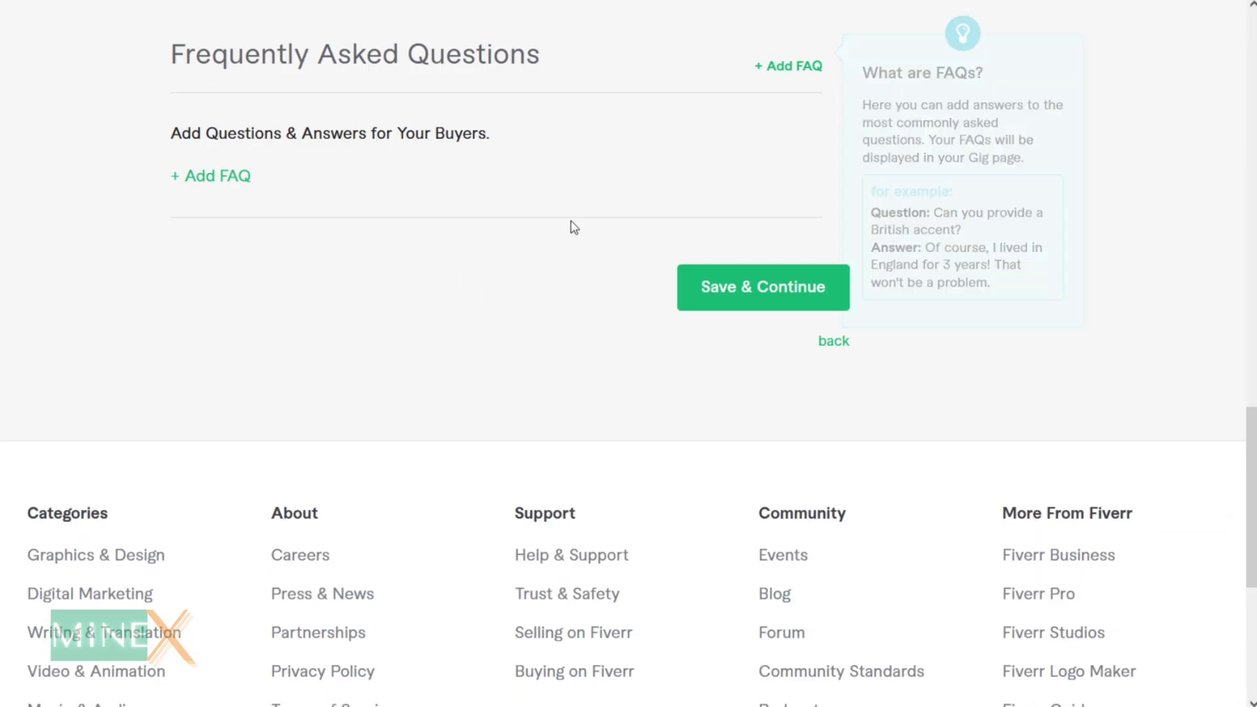
scroll(634, 174, up, 5)
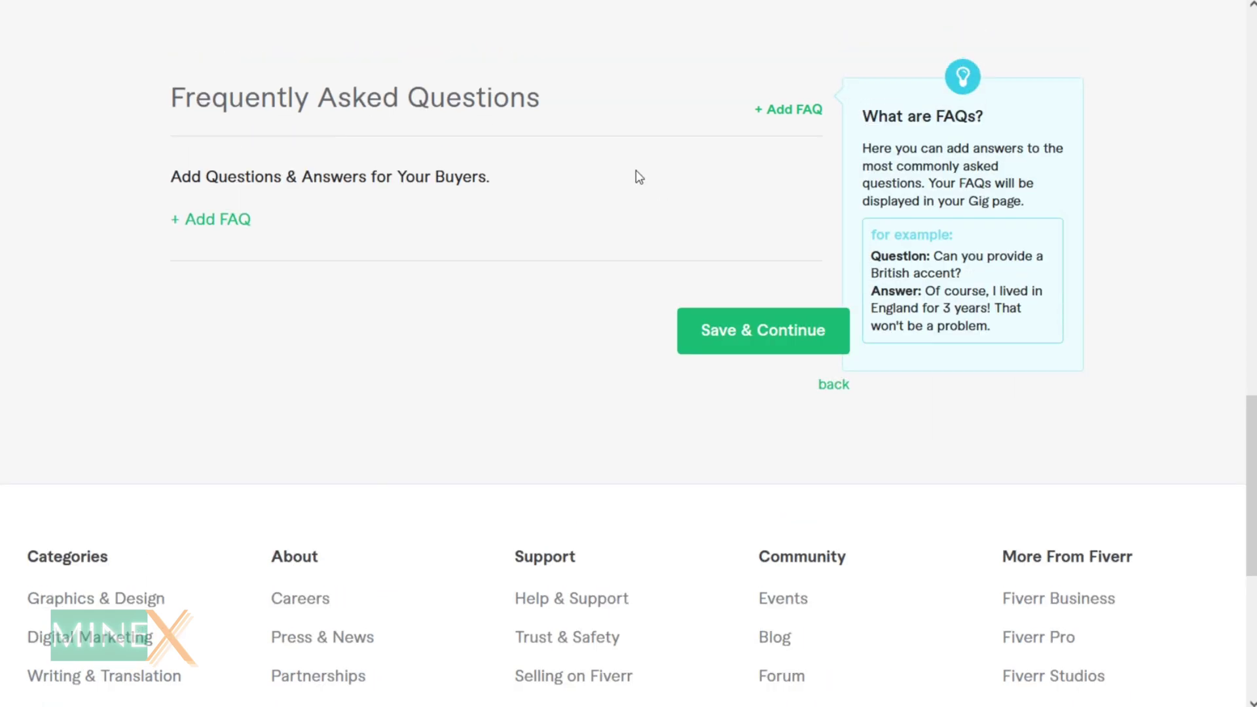
scroll(639, 175, down, 4)
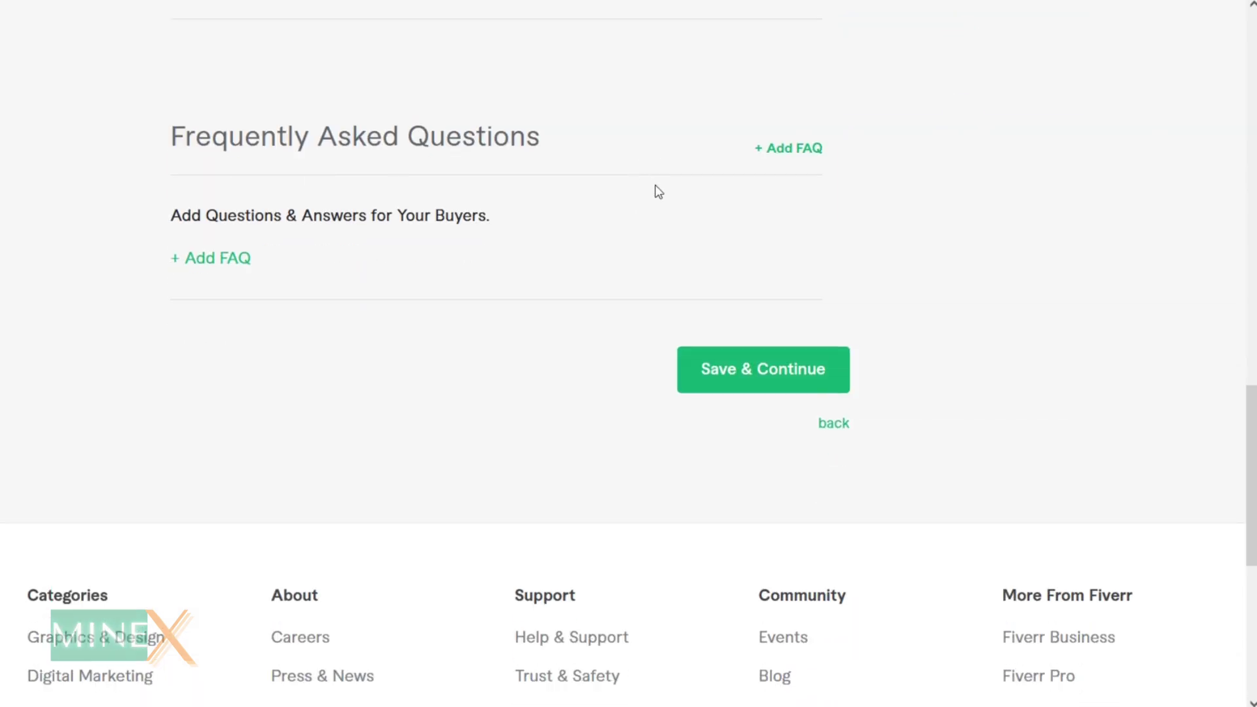
click(787, 368)
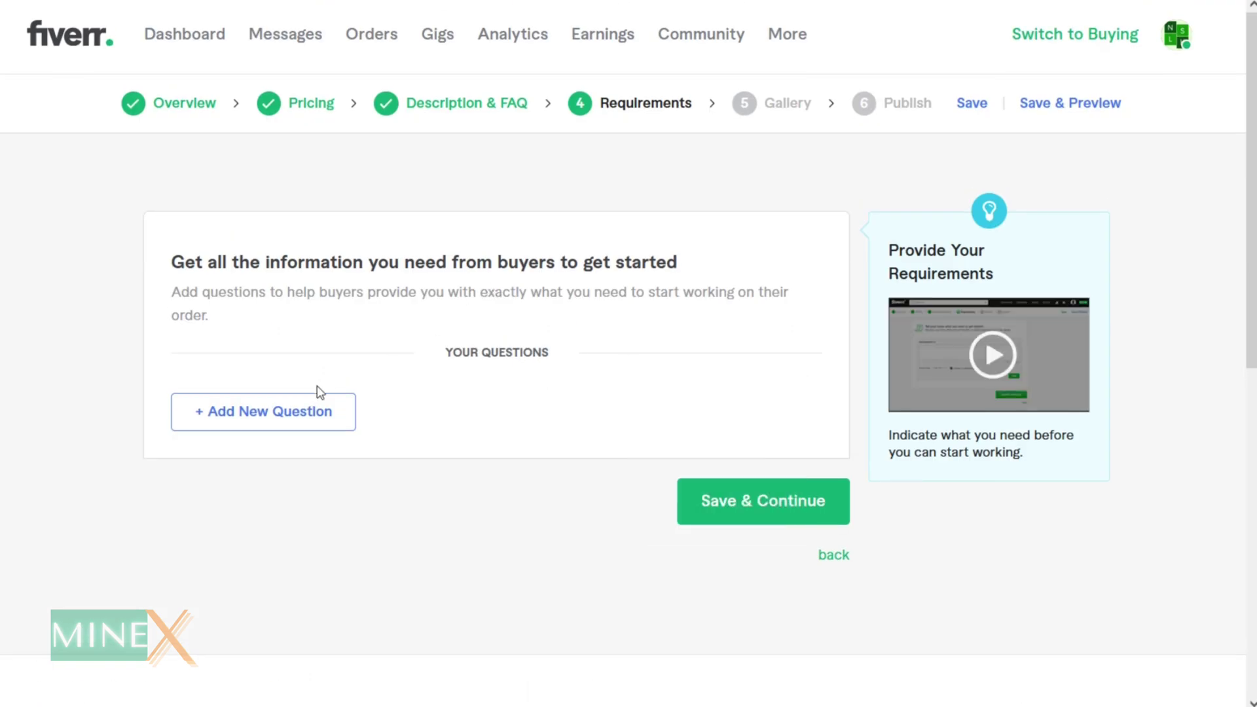
Add a required free-text question for buyers reading "Give all the instructions here?"
click(307, 411)
scroll(370, 508, down, 3)
click(412, 451)
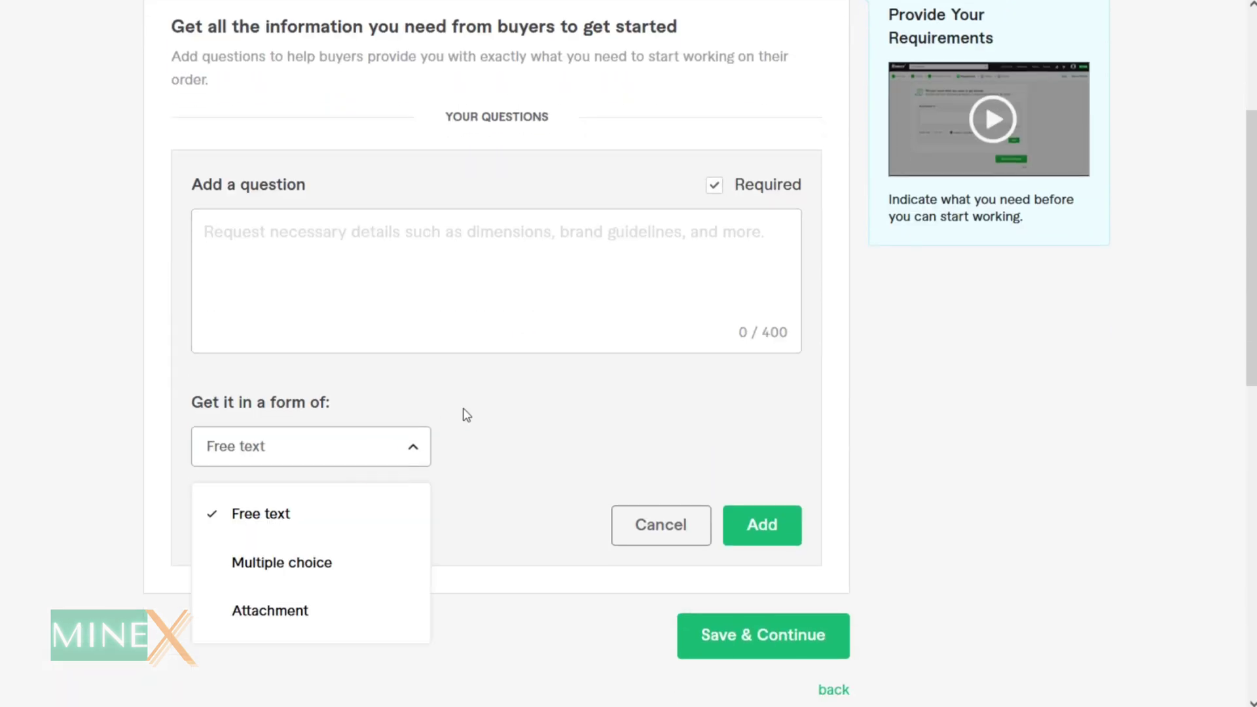
click(347, 252)
text(G)
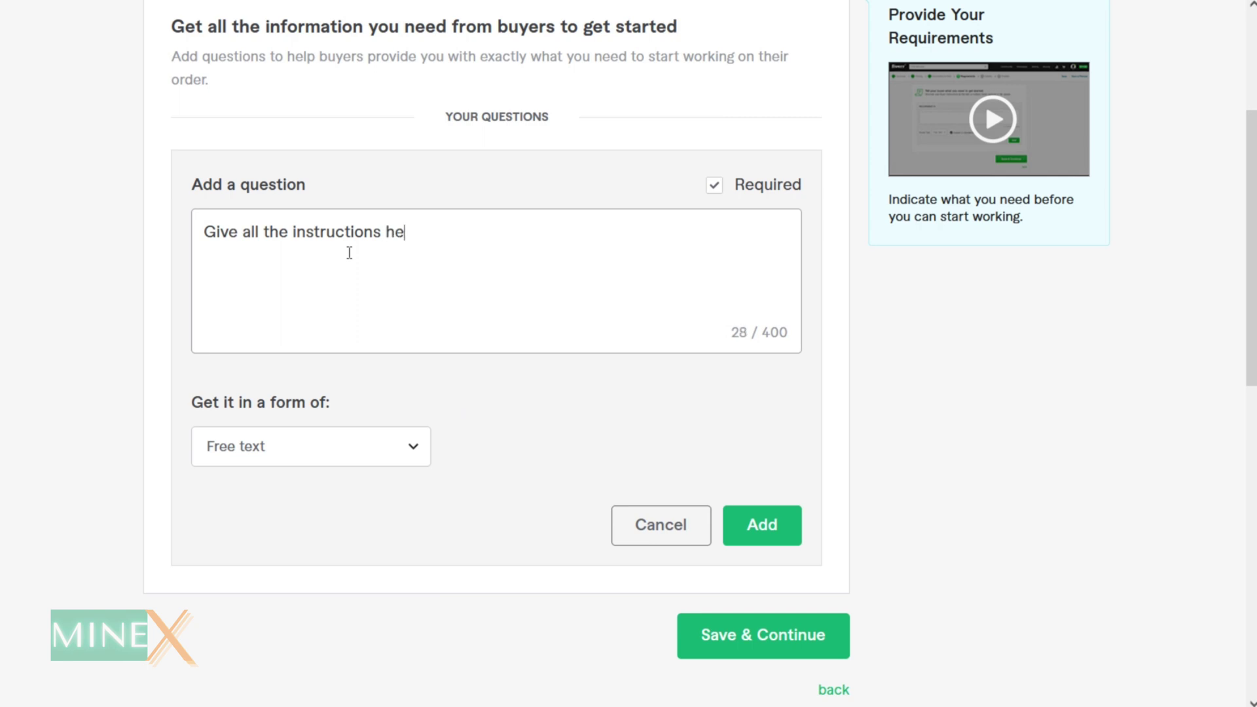
click(784, 538)
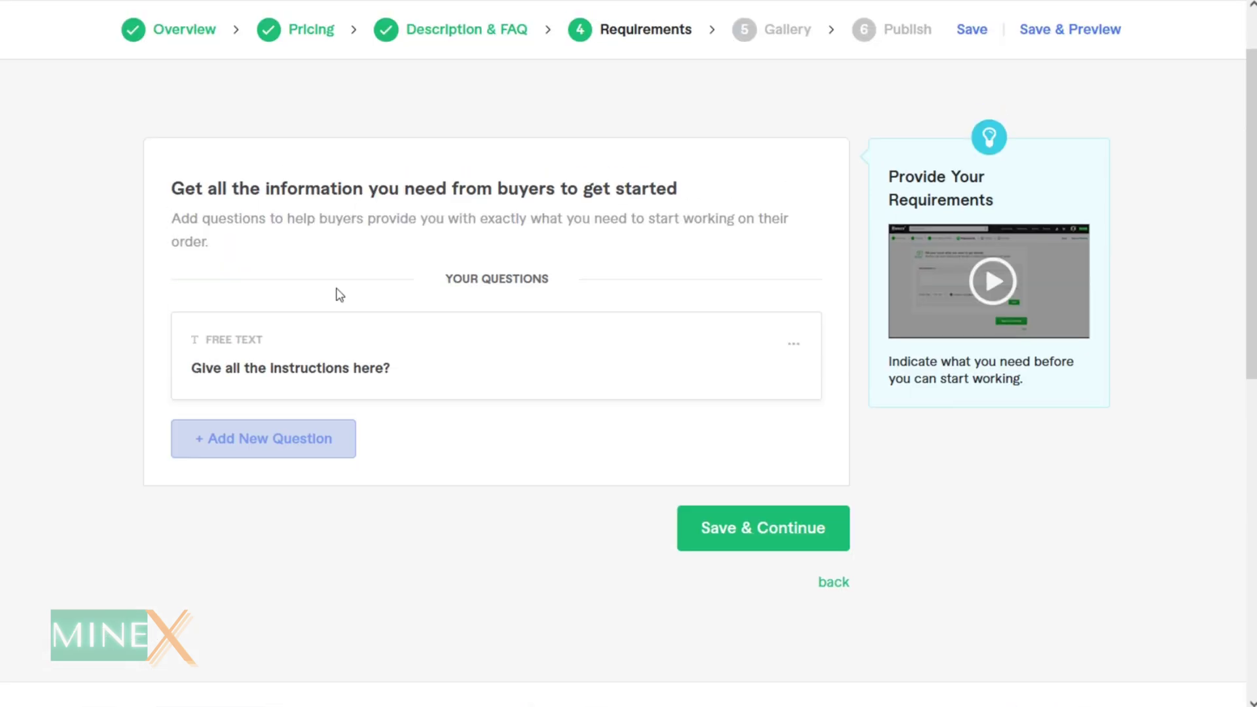
Add a second required buyer question, "Attach your images here?", answered in the form of an attachment
click(336, 449)
scroll(369, 393, down, 3)
click(367, 386)
click(354, 511)
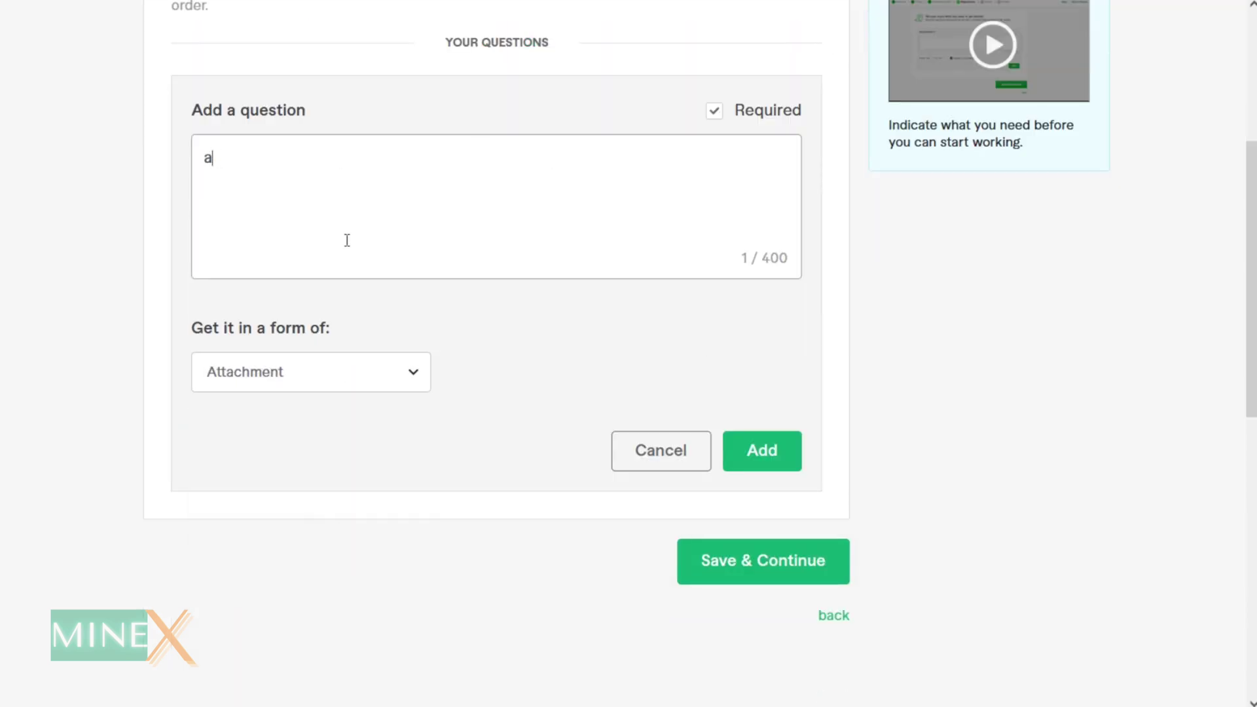
key(BackSpace)
scroll(347, 243, up, 5)
scroll(348, 247, down, 4)
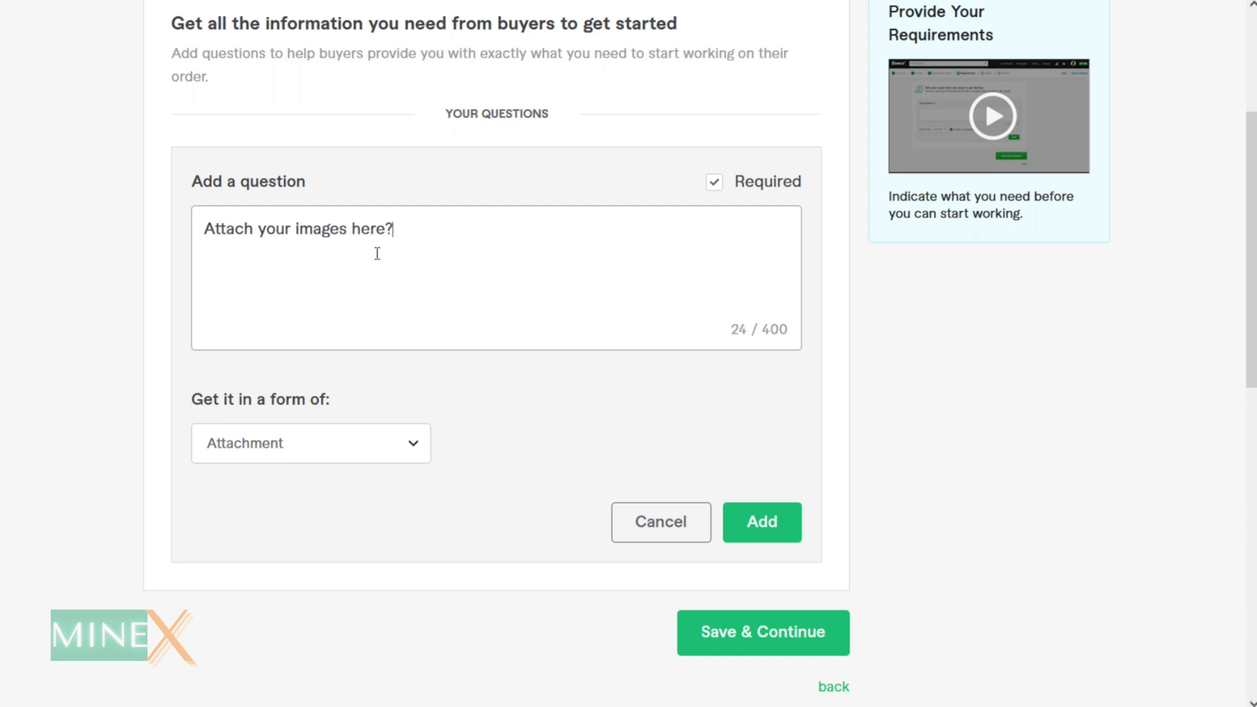
click(771, 524)
click(794, 183)
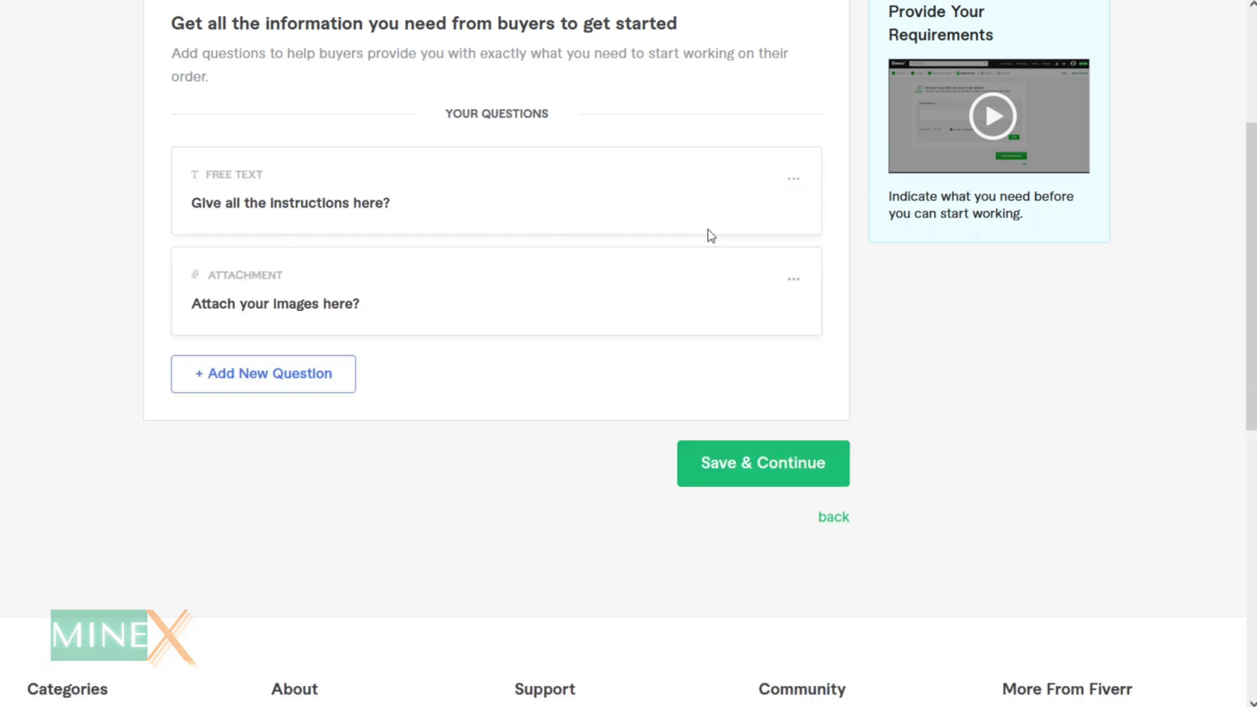
Save the buyer requirements and look over the gallery's image, video and document upload sections
scroll(711, 495, up, 4)
scroll(634, 511, down, 4)
click(744, 443)
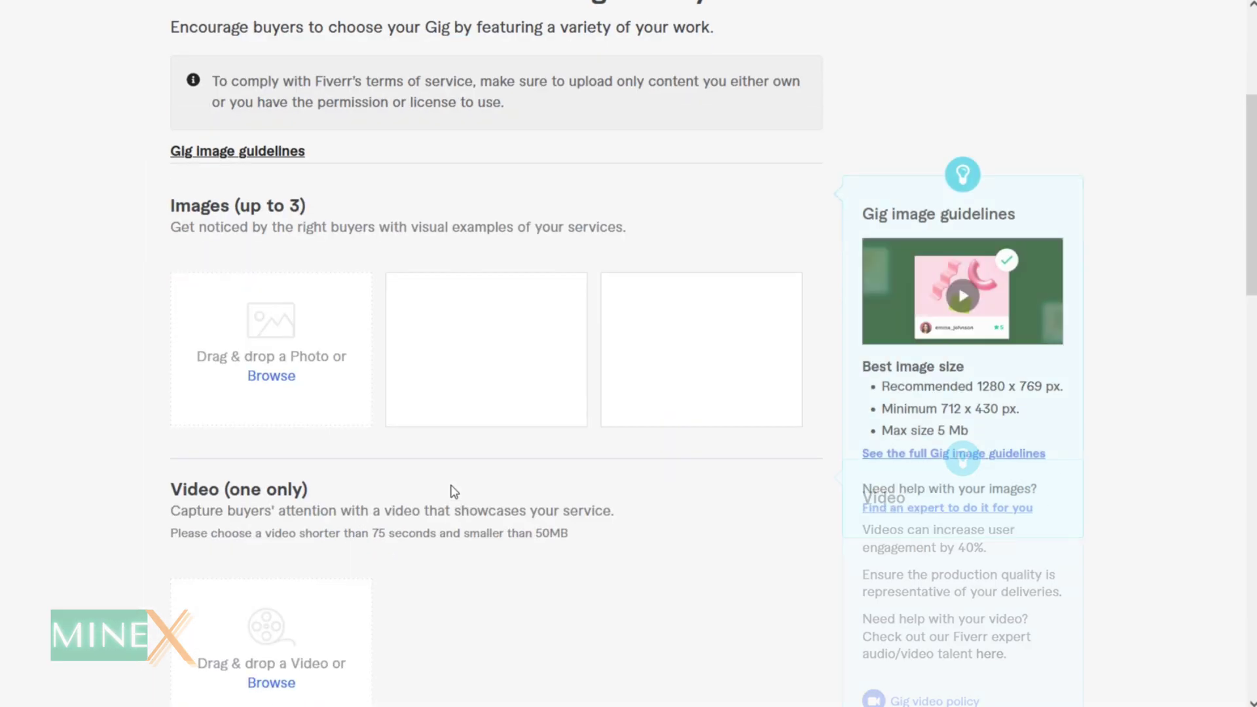
scroll(266, 334, up, 4)
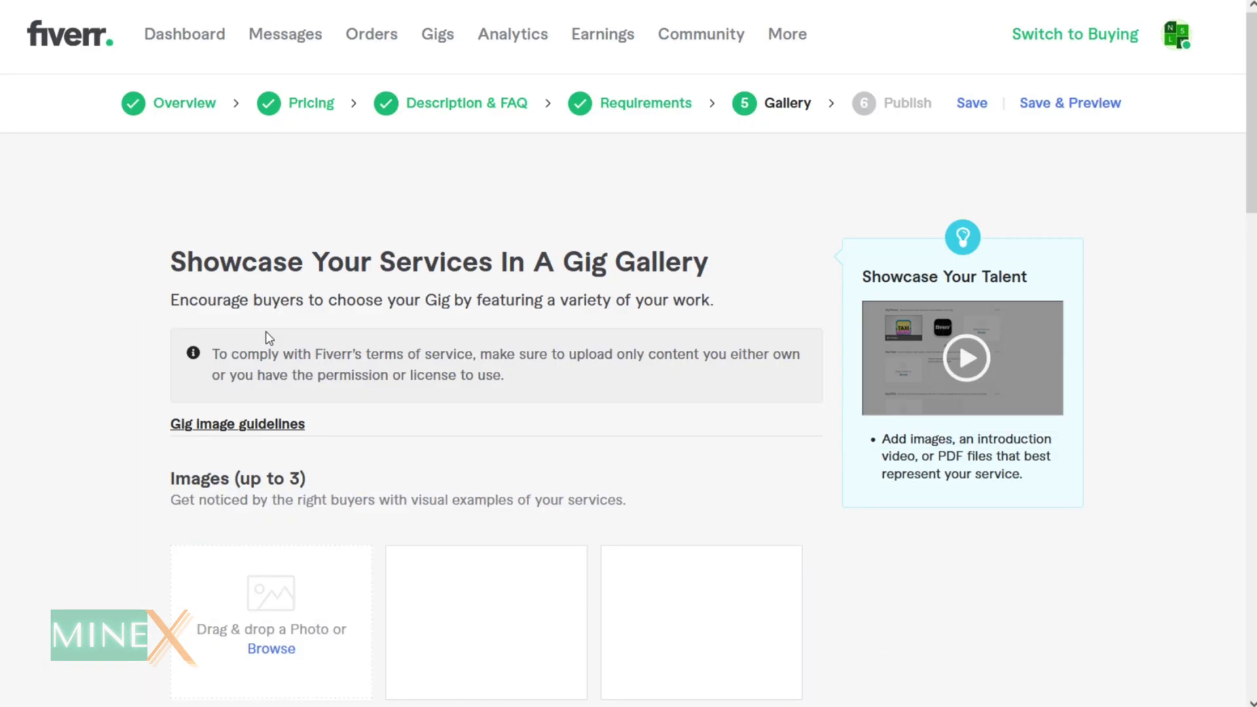
scroll(267, 334, down, 7)
scroll(265, 340, down, 5)
scroll(261, 343, up, 2)
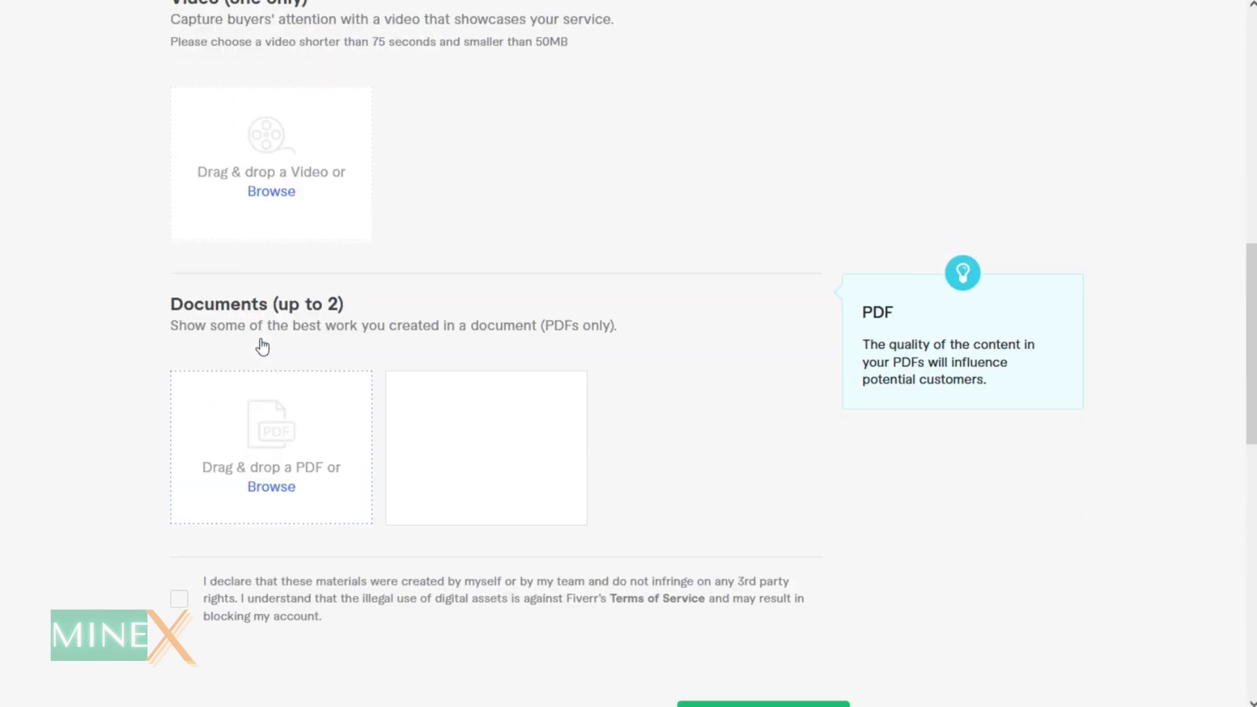
scroll(336, 301, up, 6)
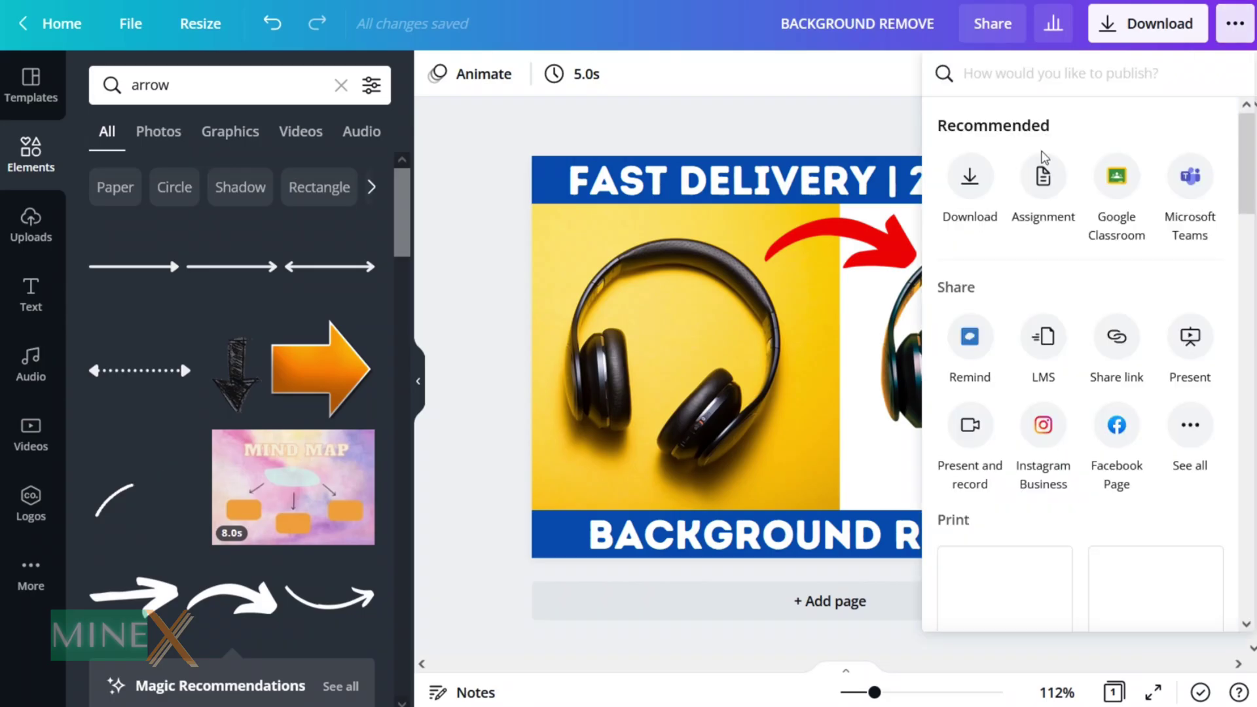
Switch to Canva and download the BACKGROUND REMOVE design as a PNG at size 1.5 (825 × 555 px)
click(969, 190)
drag(1032, 204, 1074, 205)
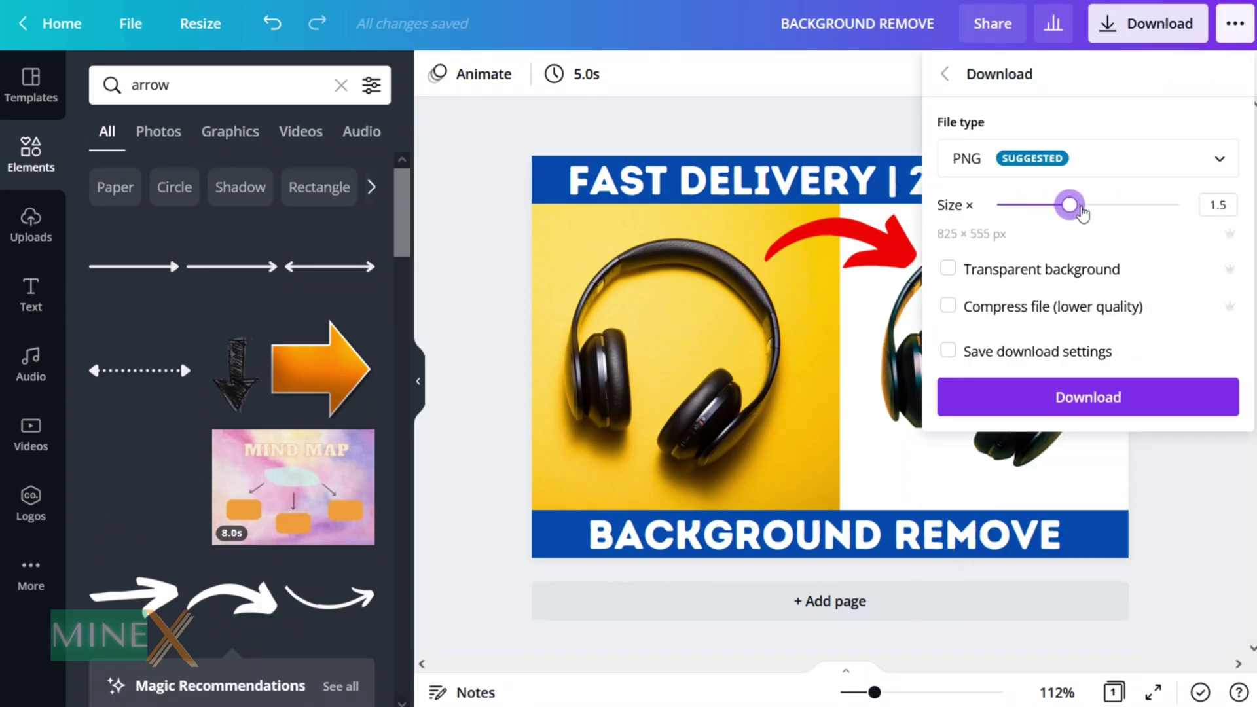
click(1088, 397)
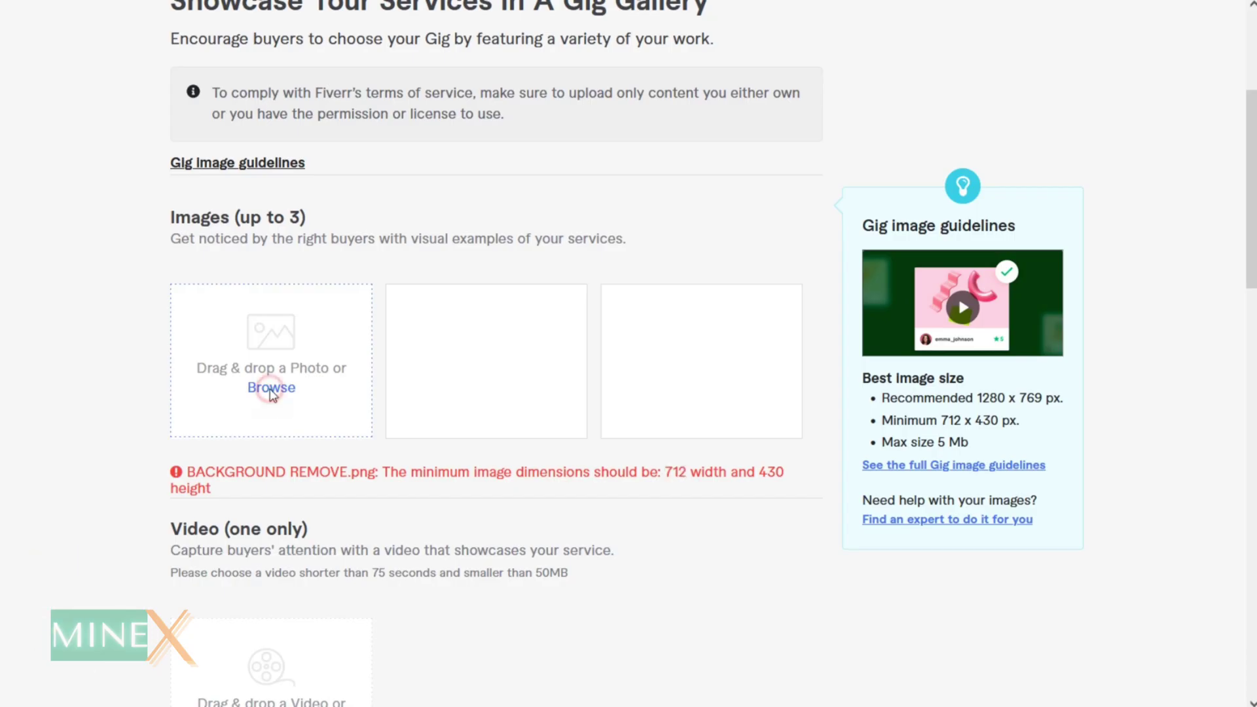
Upload the enlarged BACKGROUND REMOVE image as the gig's first gallery image on Fiverr, and save the gallery to publish the gig
click(271, 387)
double_click(258, 80)
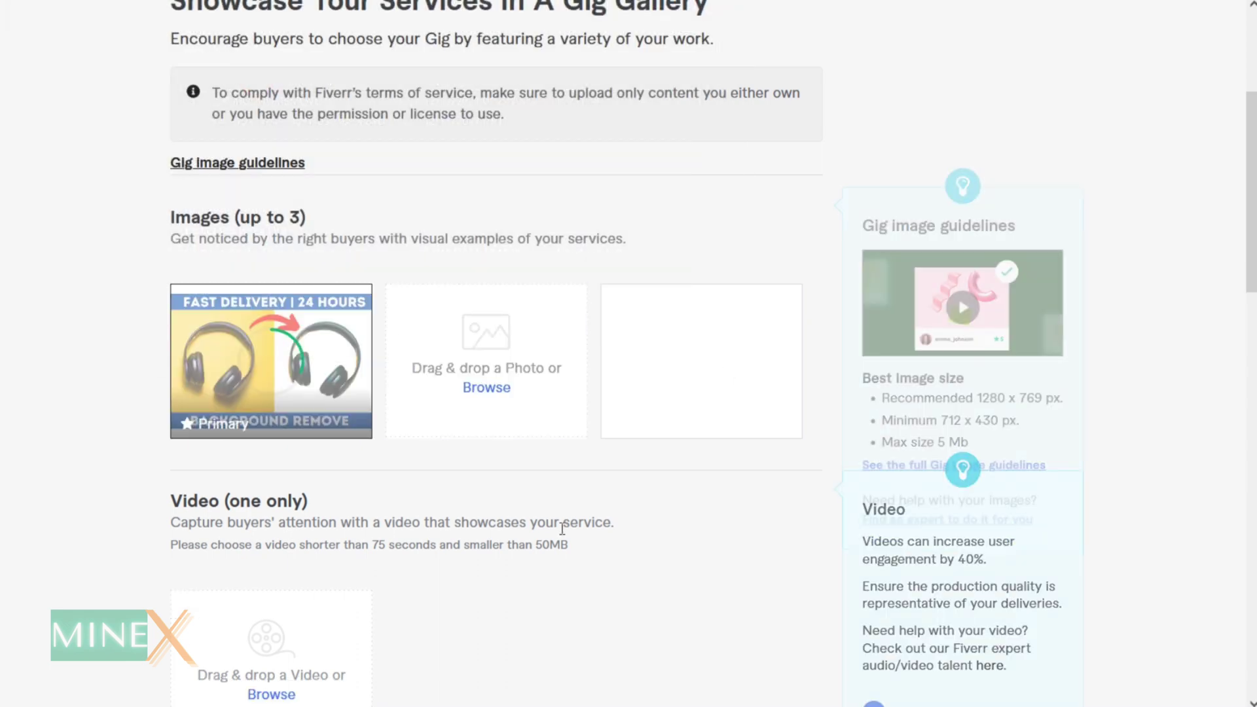
scroll(499, 519, down, 14)
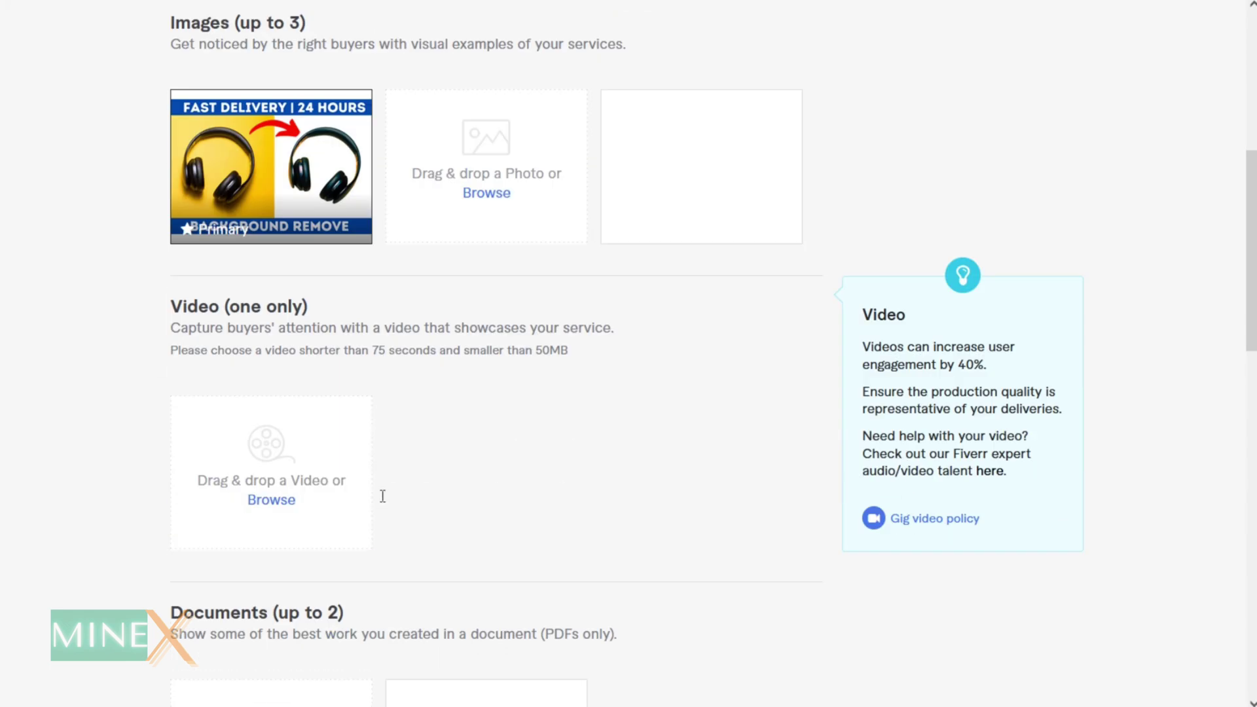
scroll(199, 348, up, 2)
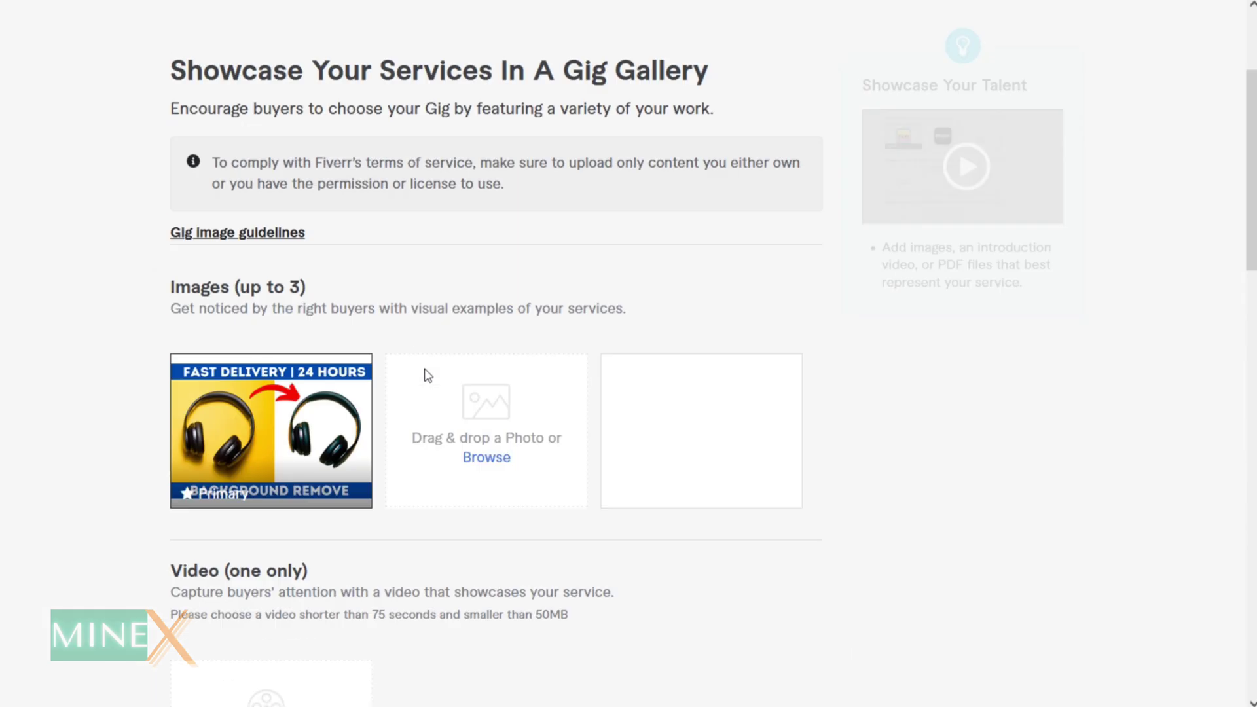
scroll(426, 373, down, 15)
click(761, 39)
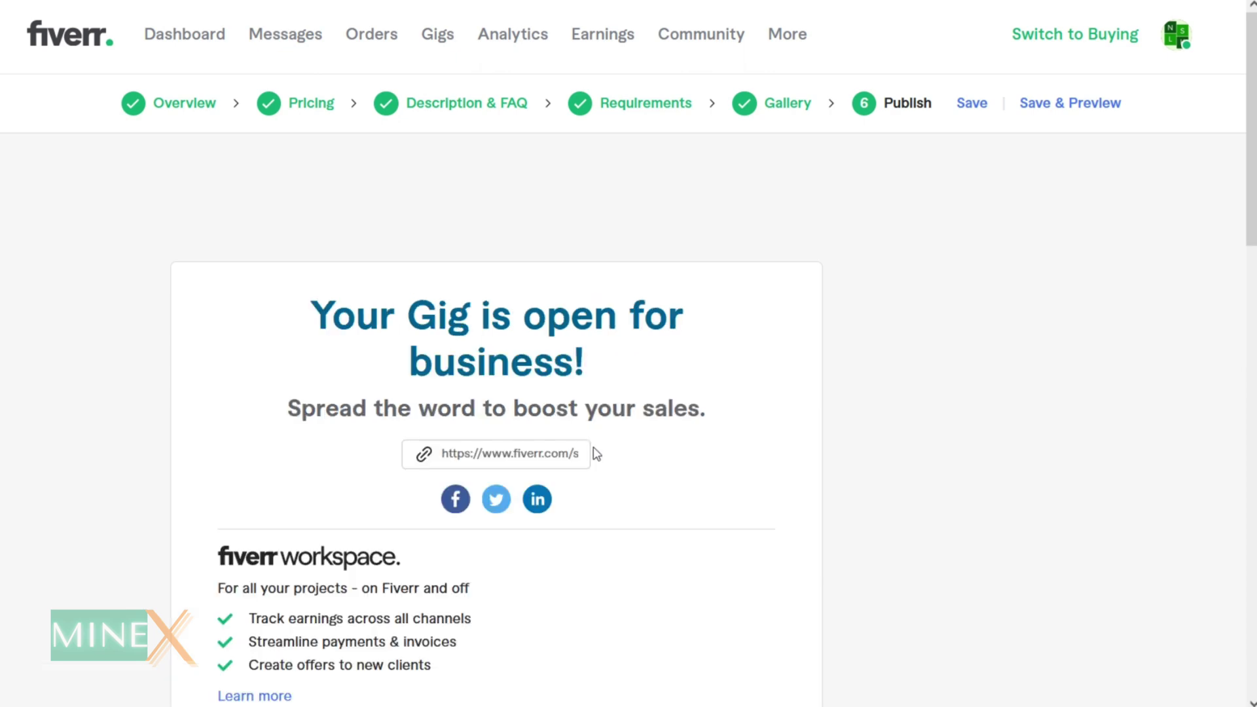
Open the published gig's page and review its image, description, package comparison and related tags
scroll(715, 500, down, 10)
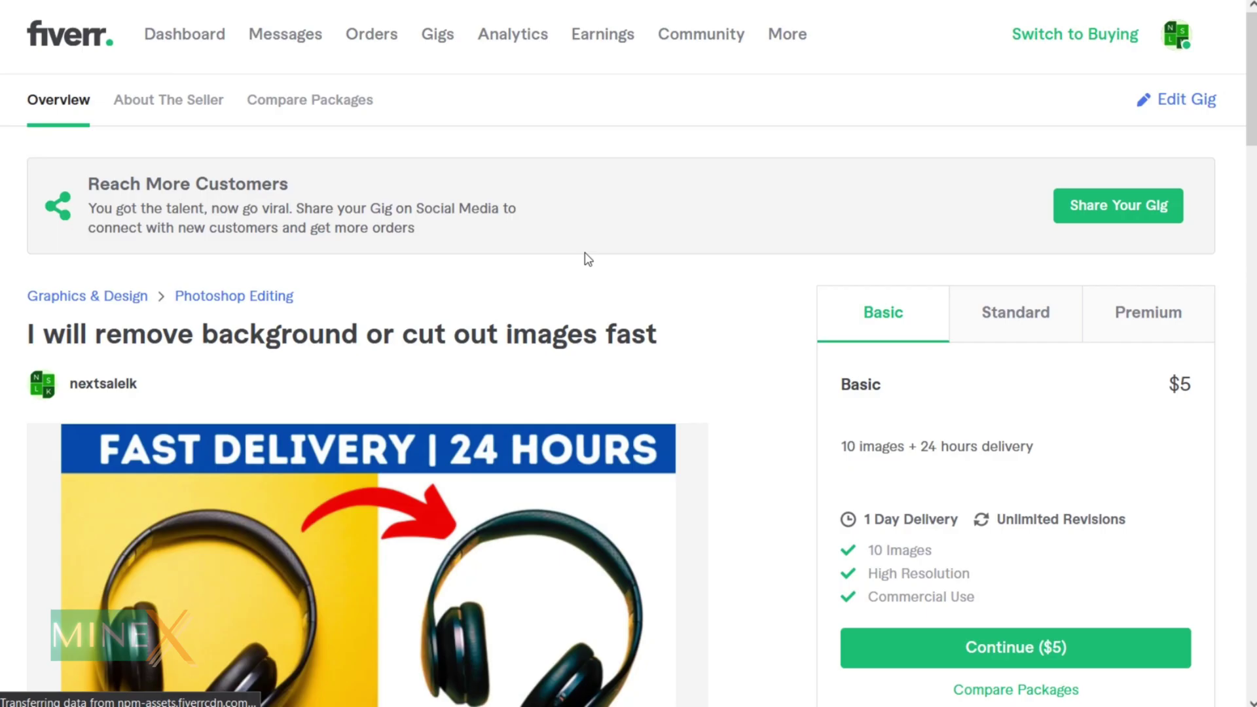
scroll(586, 259, down, 2)
scroll(803, 373, down, 5)
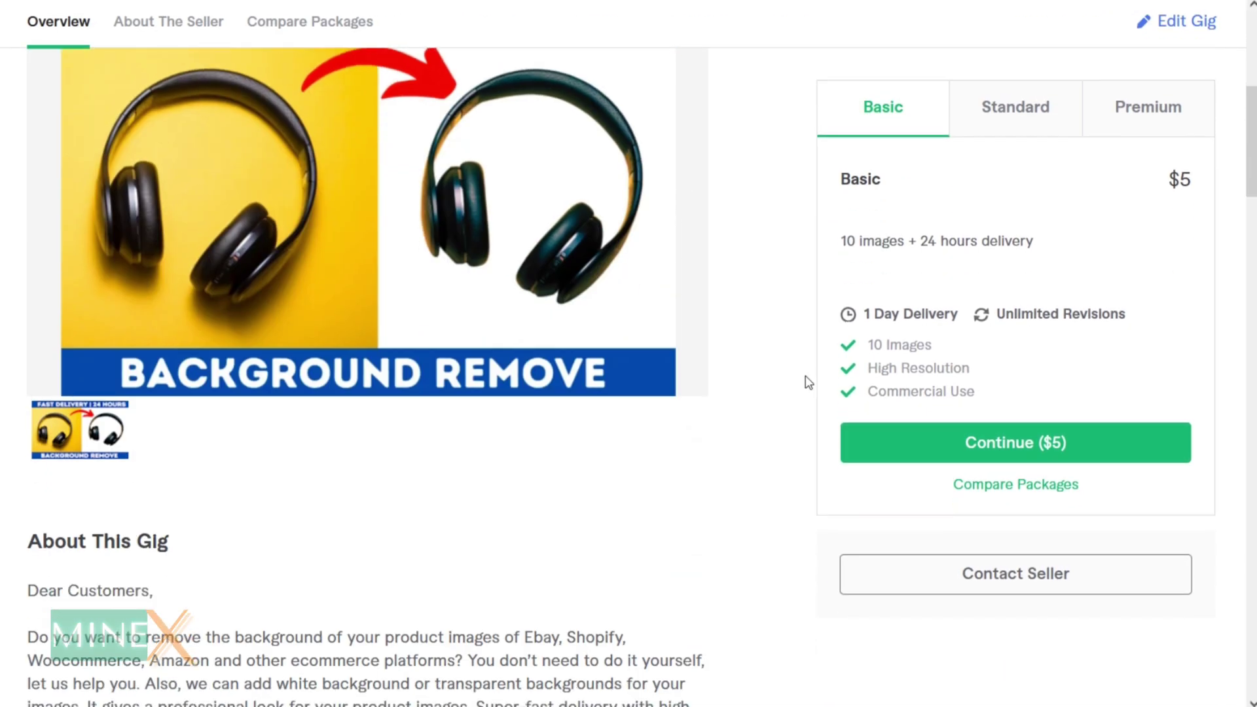
scroll(809, 383, up, 1)
scroll(308, 415, down, 19)
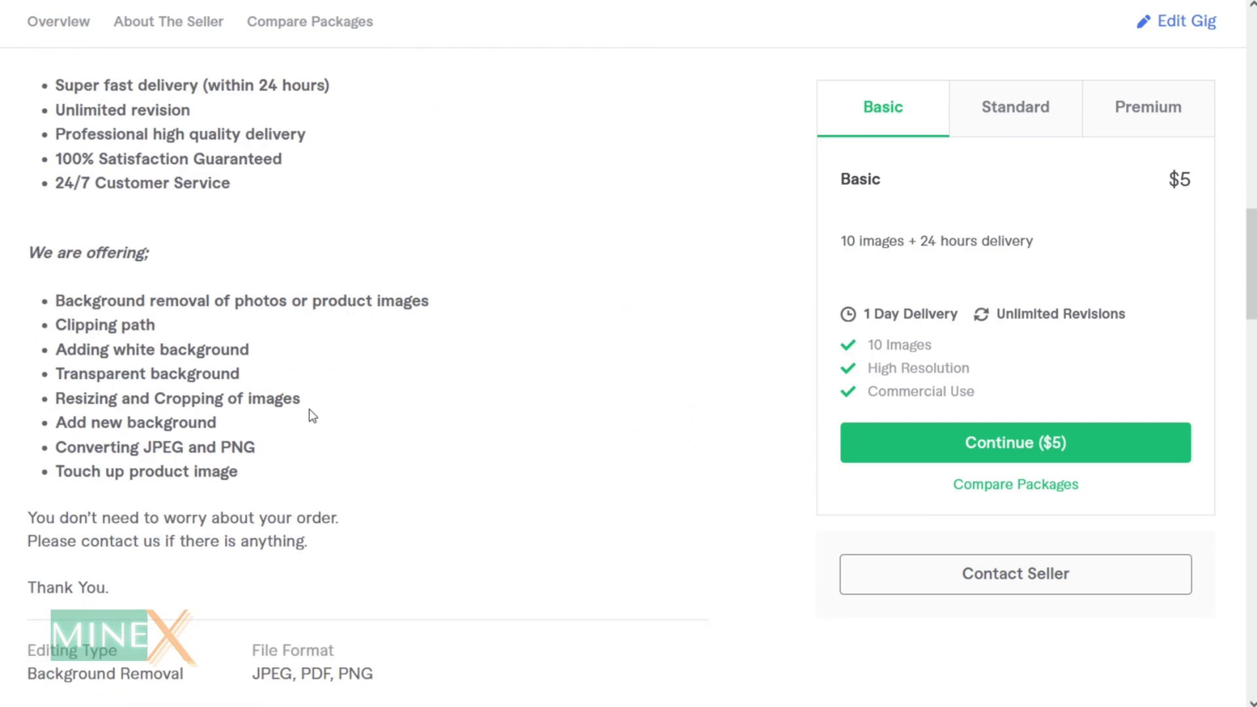
scroll(310, 413, up, 9)
scroll(145, 405, up, 8)
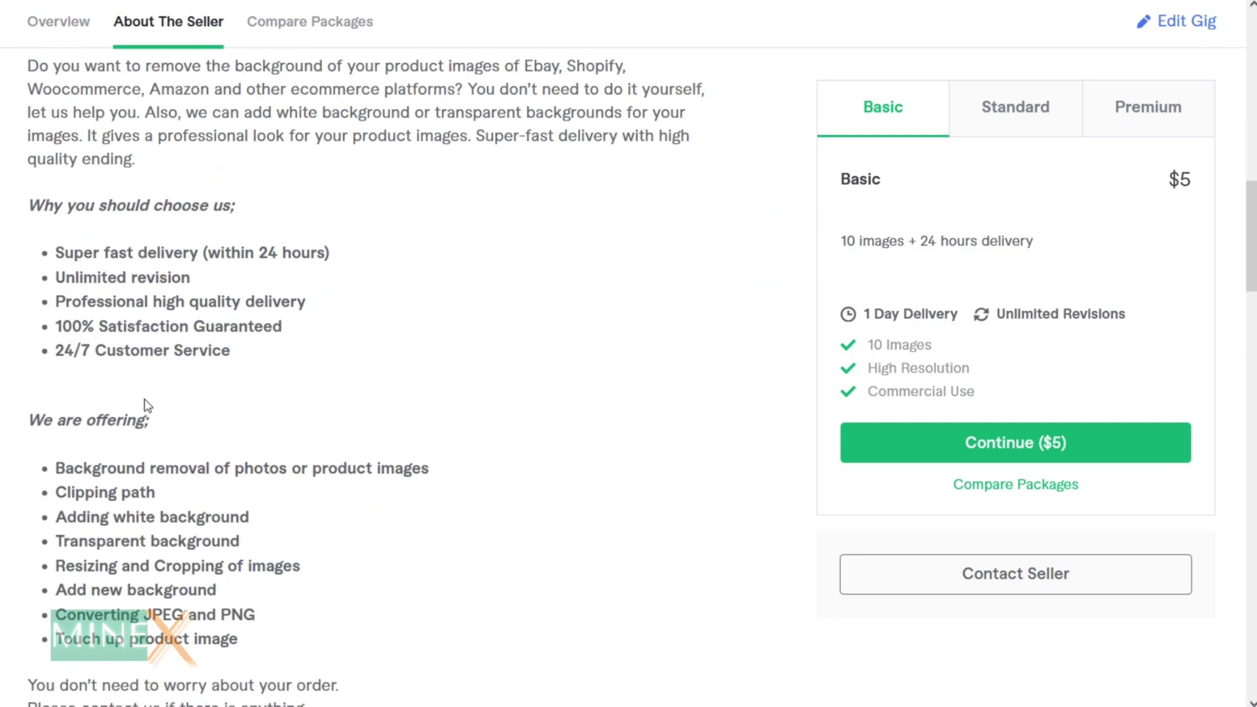
scroll(247, 493, down, 5)
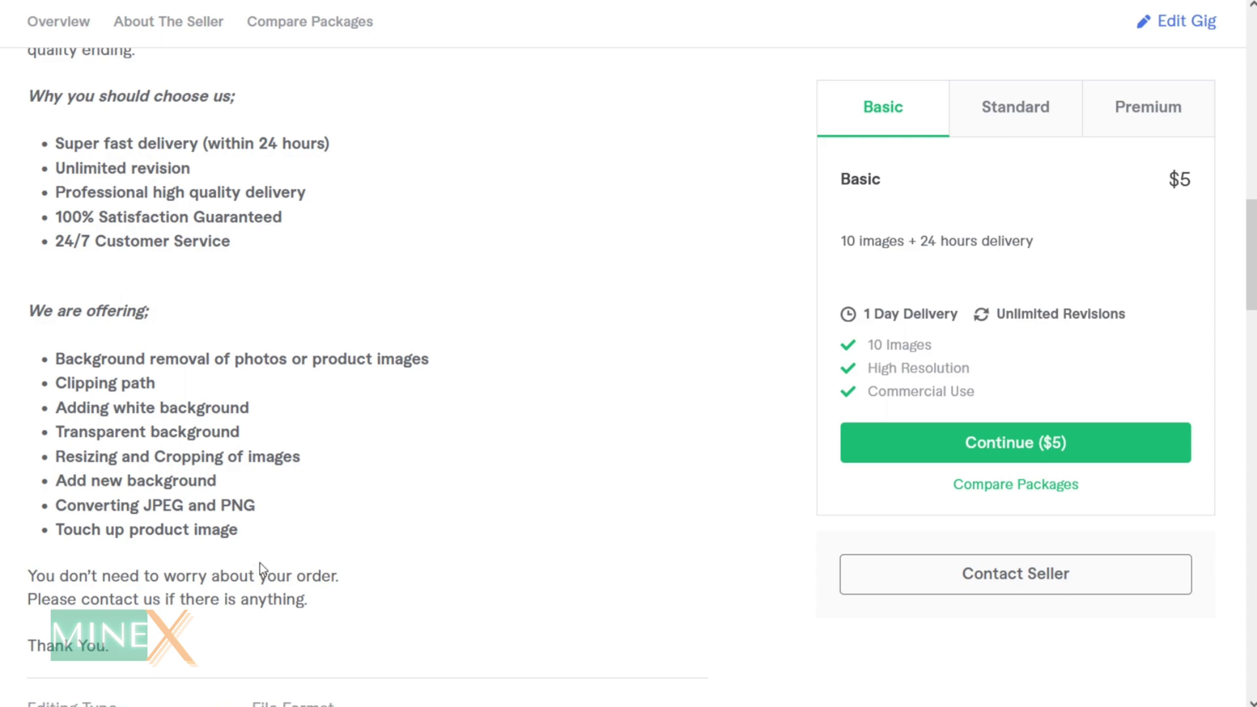
scroll(260, 567, down, 12)
scroll(329, 425, down, 3)
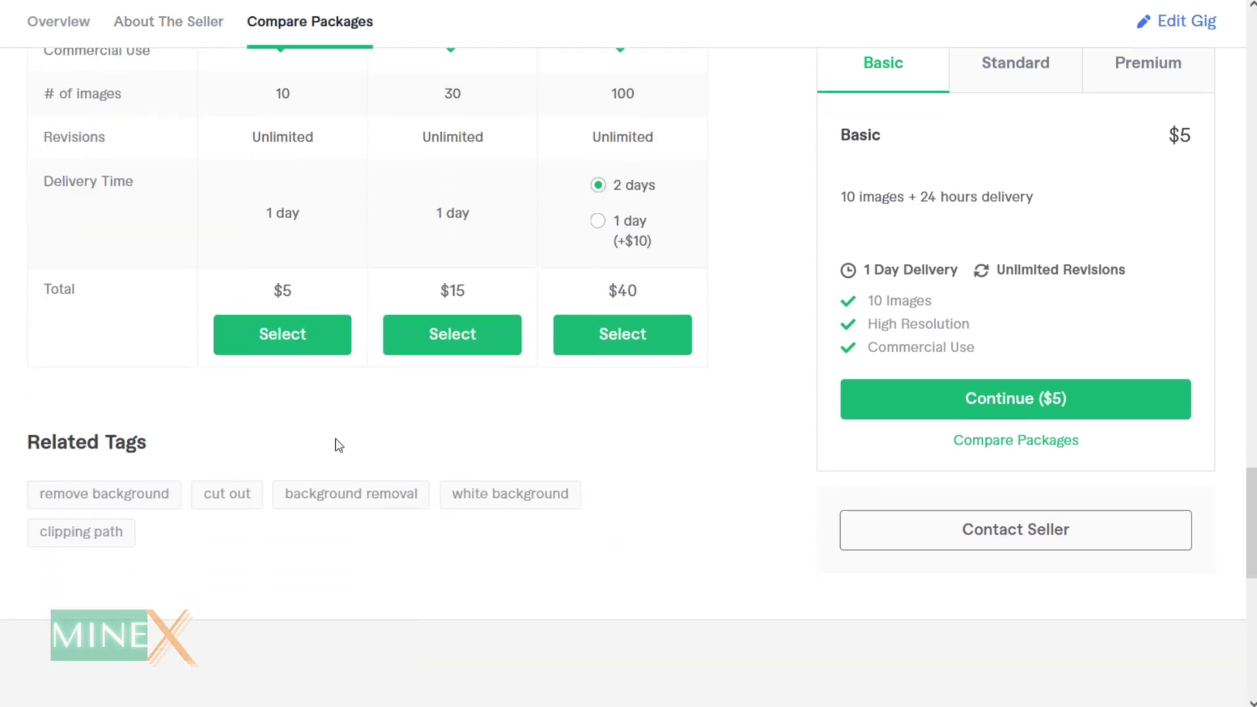
scroll(629, 337, down, 1)
scroll(625, 330, up, 15)
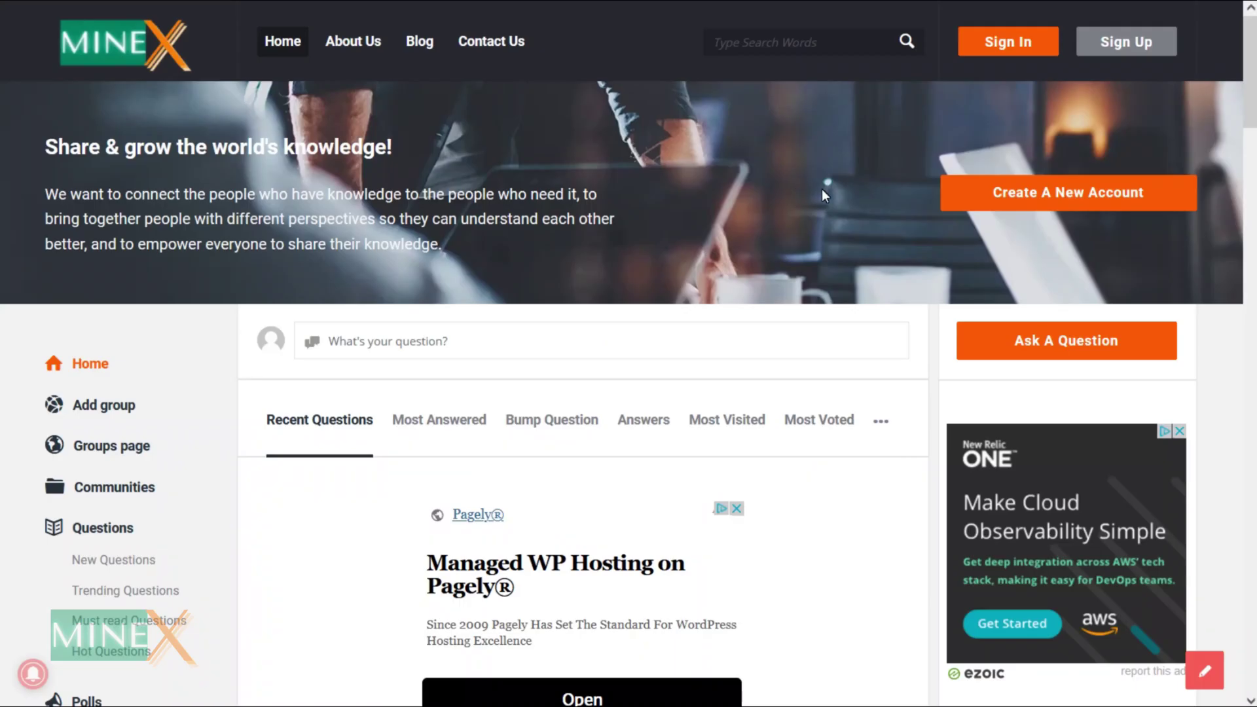
Switch to the MineX community site, open the form for asking a question and look through its fields
click(995, 331)
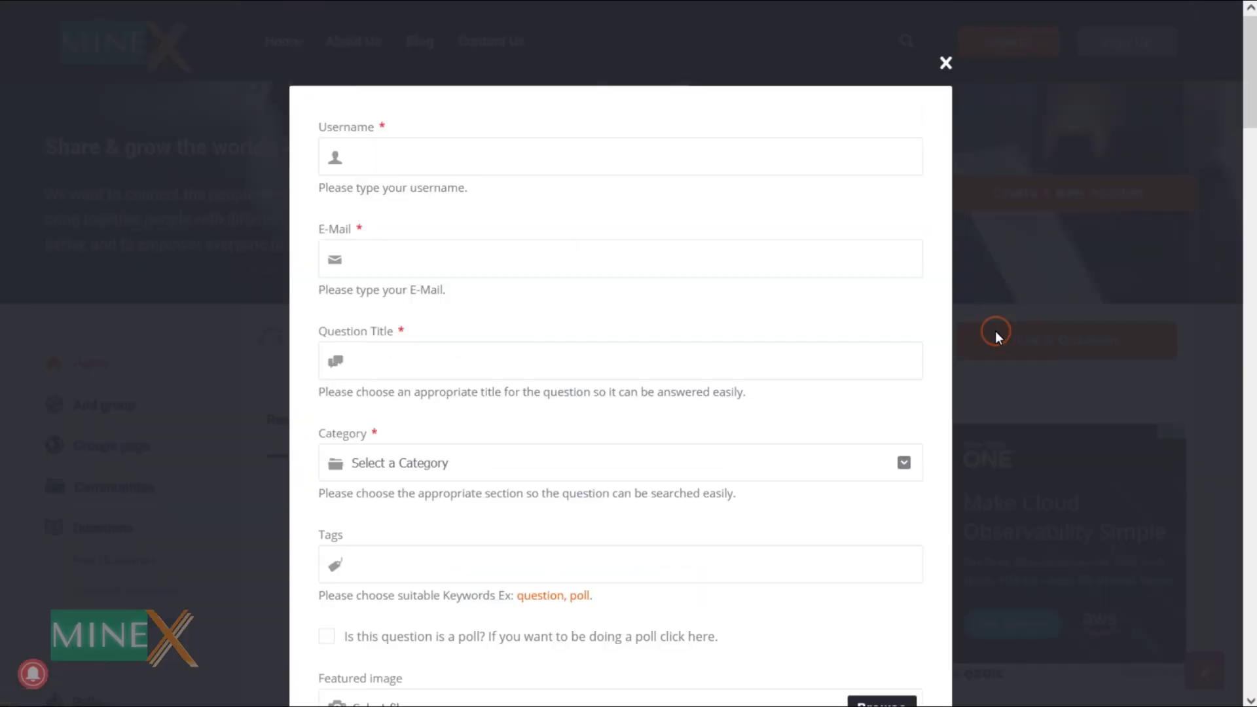
scroll(751, 374, down, 10)
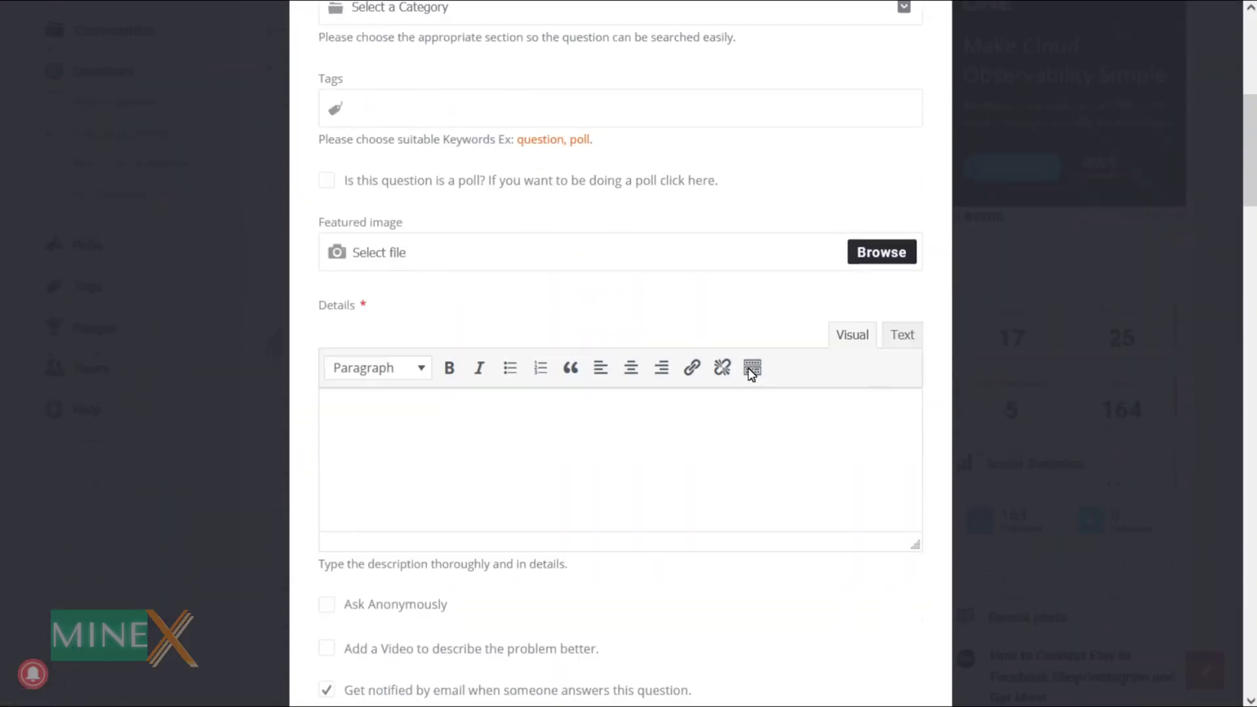
scroll(751, 374, down, 2)
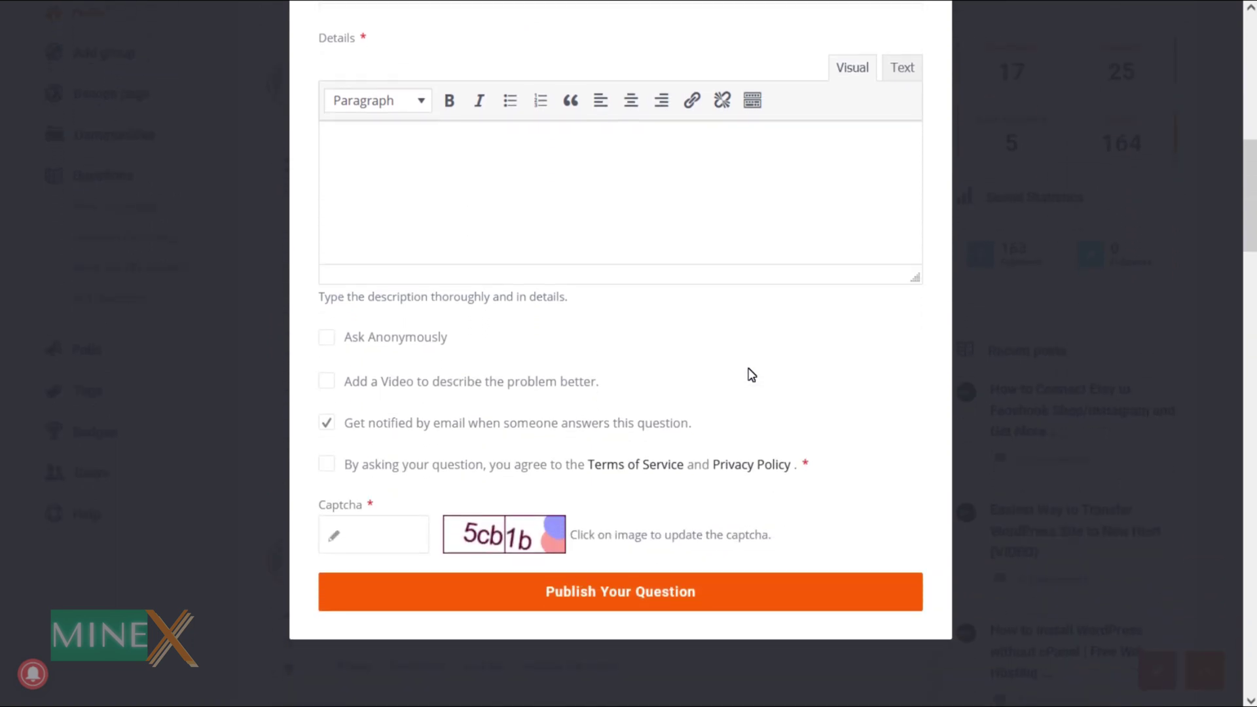
scroll(752, 374, down, 1)
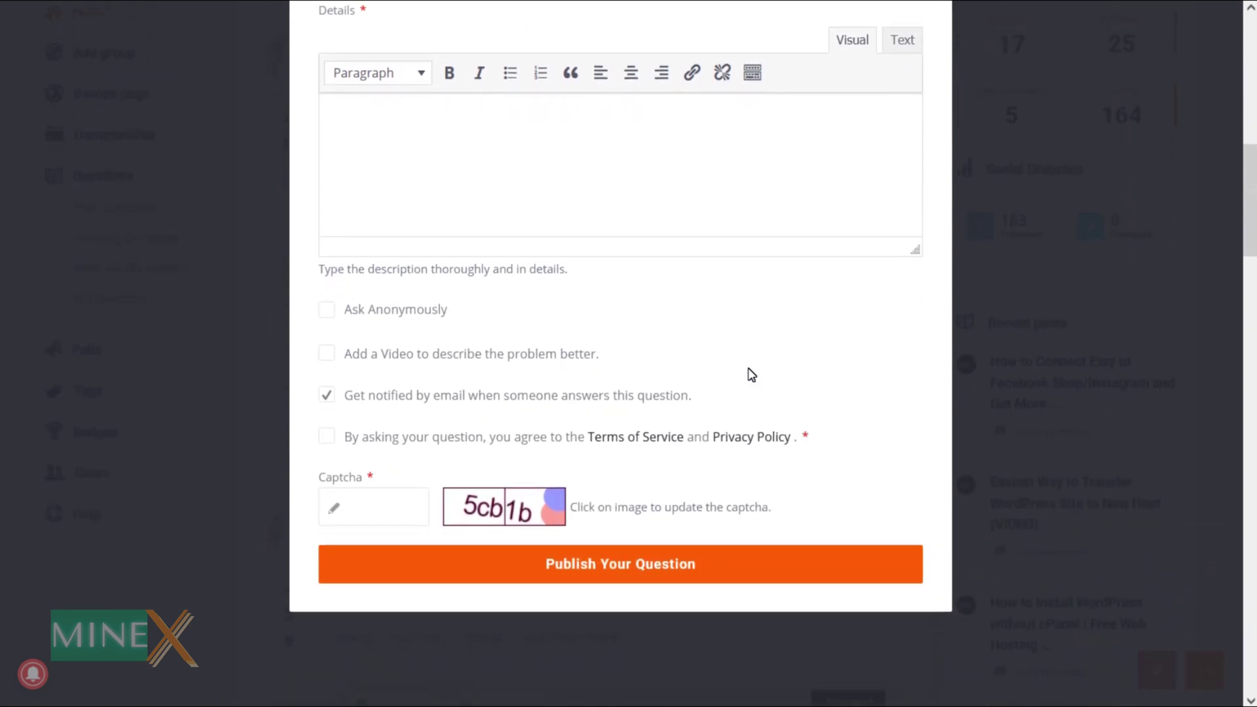